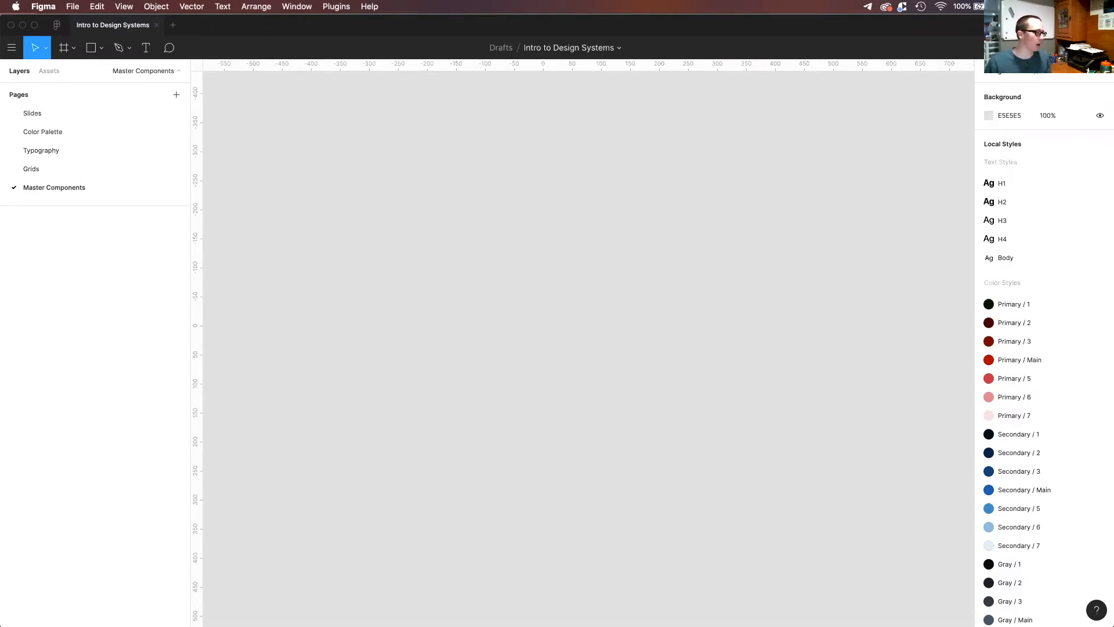
Switch to Chrome and look through the Material Foundation topics beside Material Design's Responsive layout grid page.
click(154, 607)
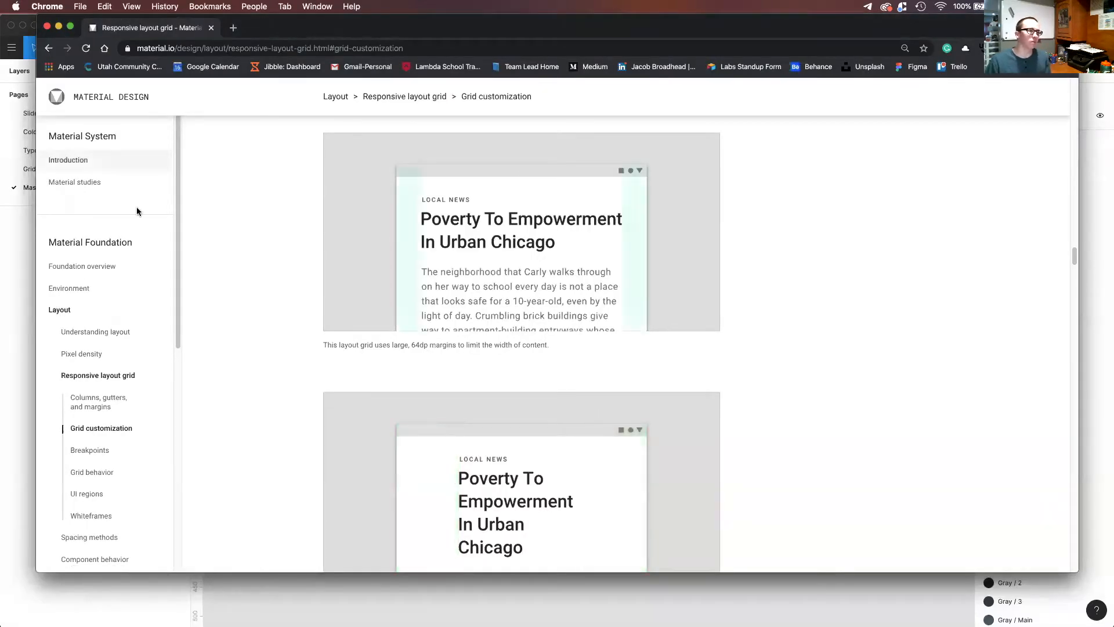
scroll(97, 358, up, 1)
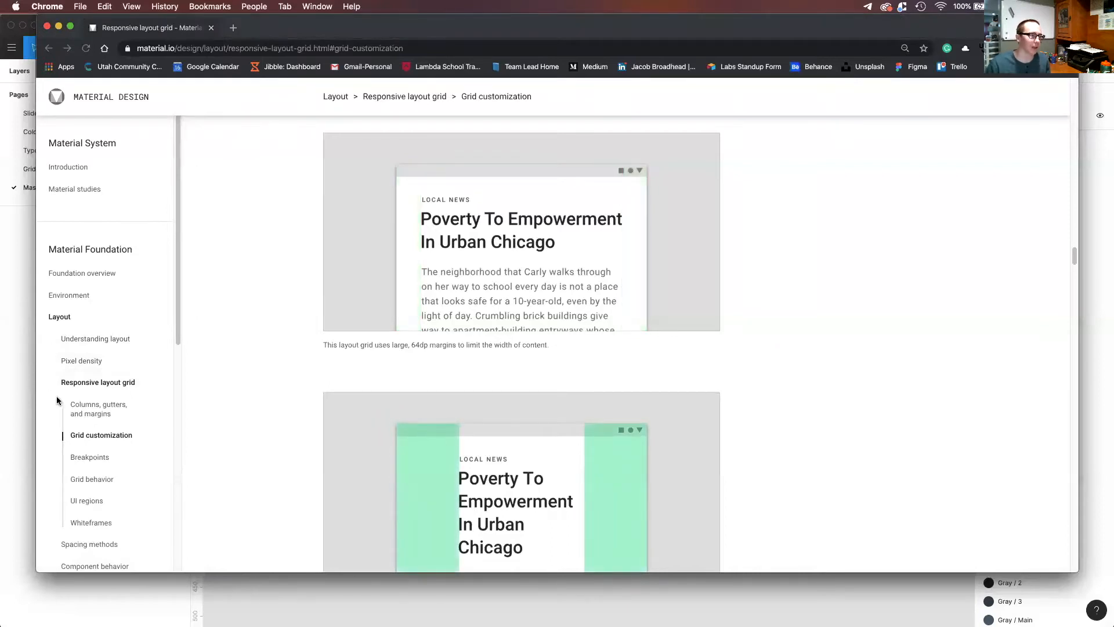
scroll(58, 400, up, 7)
scroll(117, 360, up, 15)
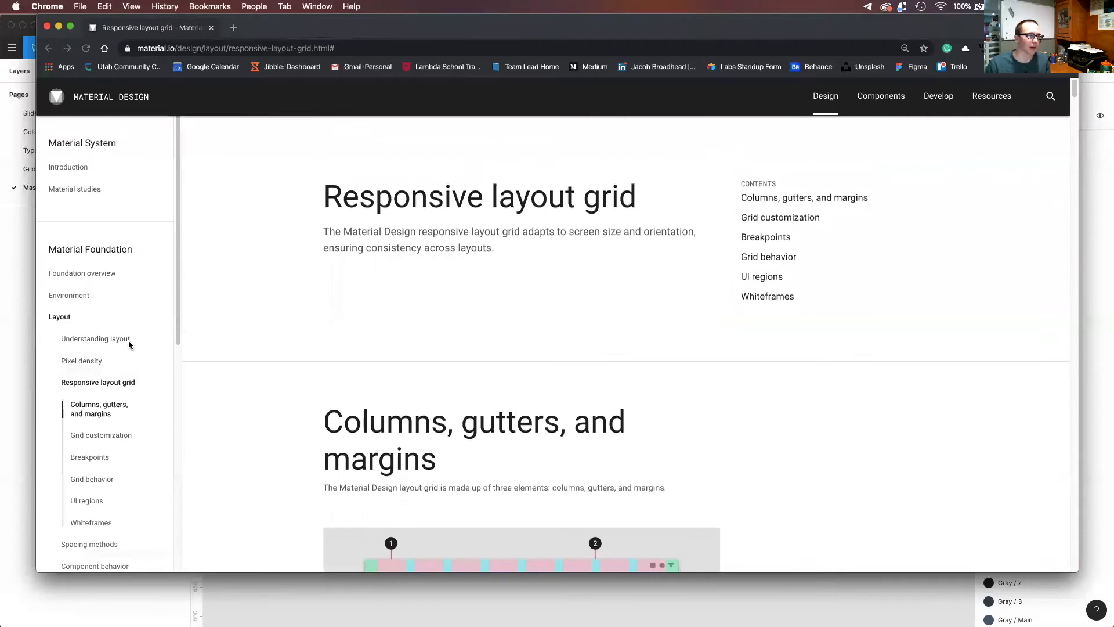
scroll(122, 325, down, 2)
scroll(108, 248, down, 1)
scroll(94, 286, down, 3)
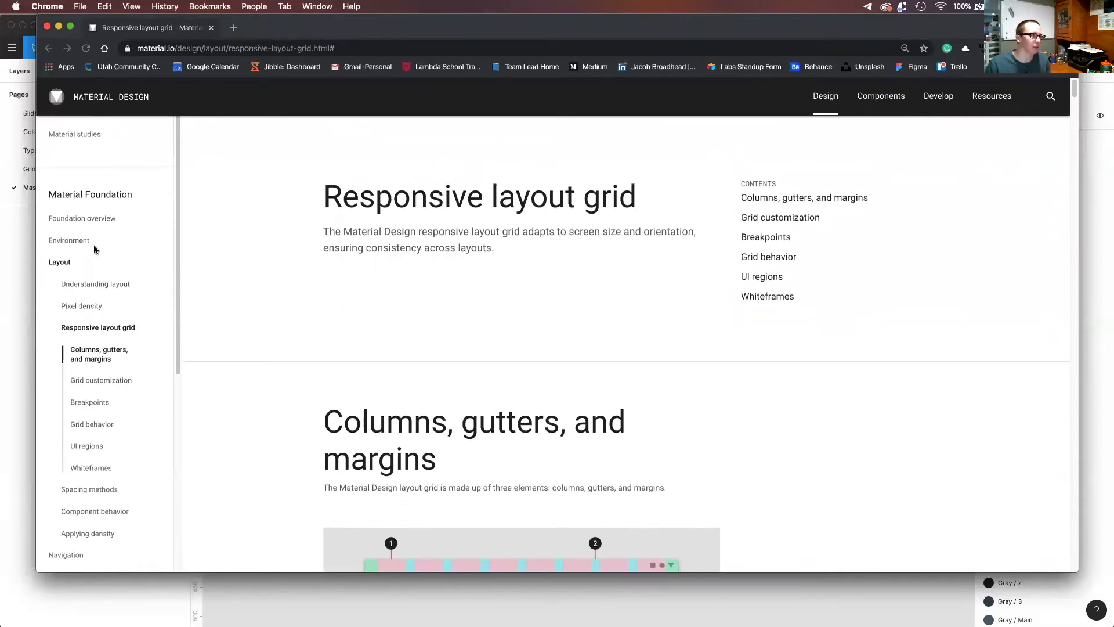
scroll(57, 446, down, 7)
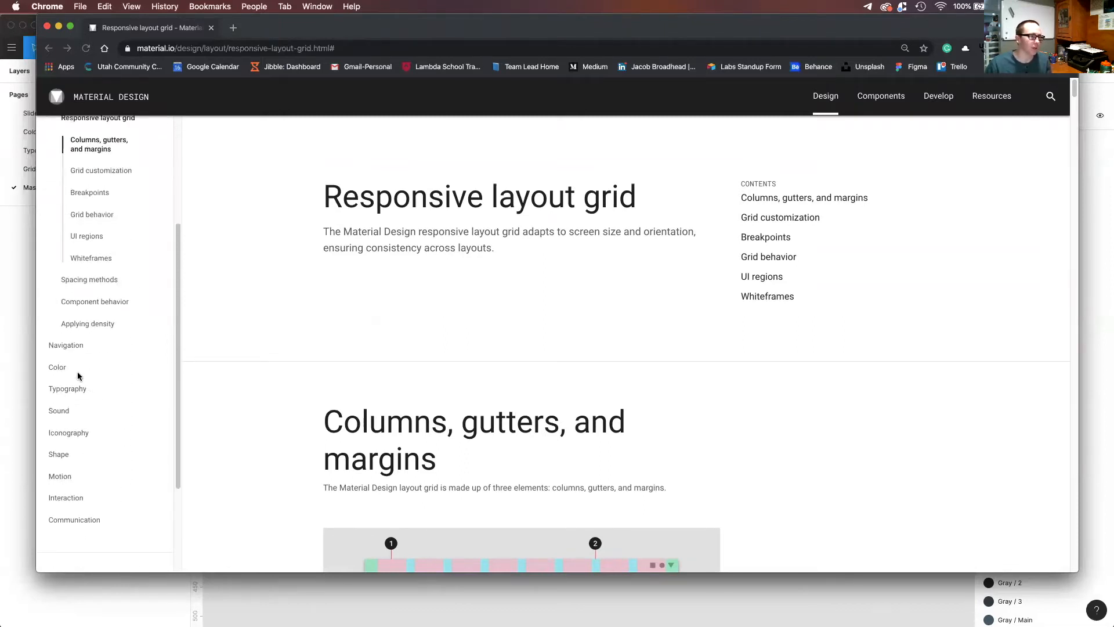
Expand the Shape topic and look through the Shape and hierarchy guidelines.
click(62, 461)
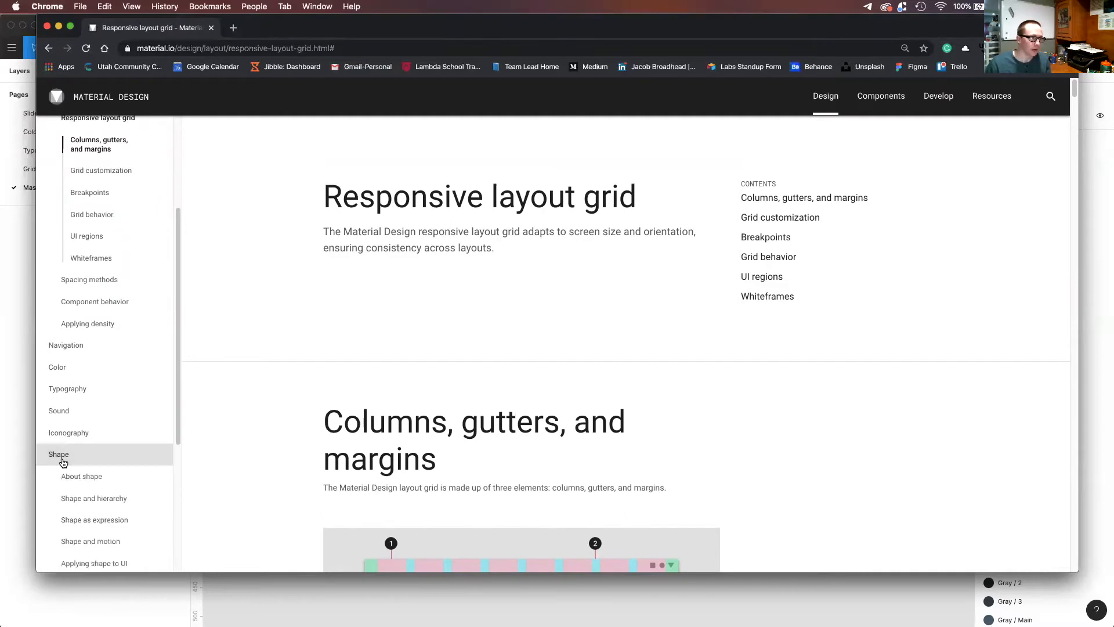
scroll(64, 462, down, 1)
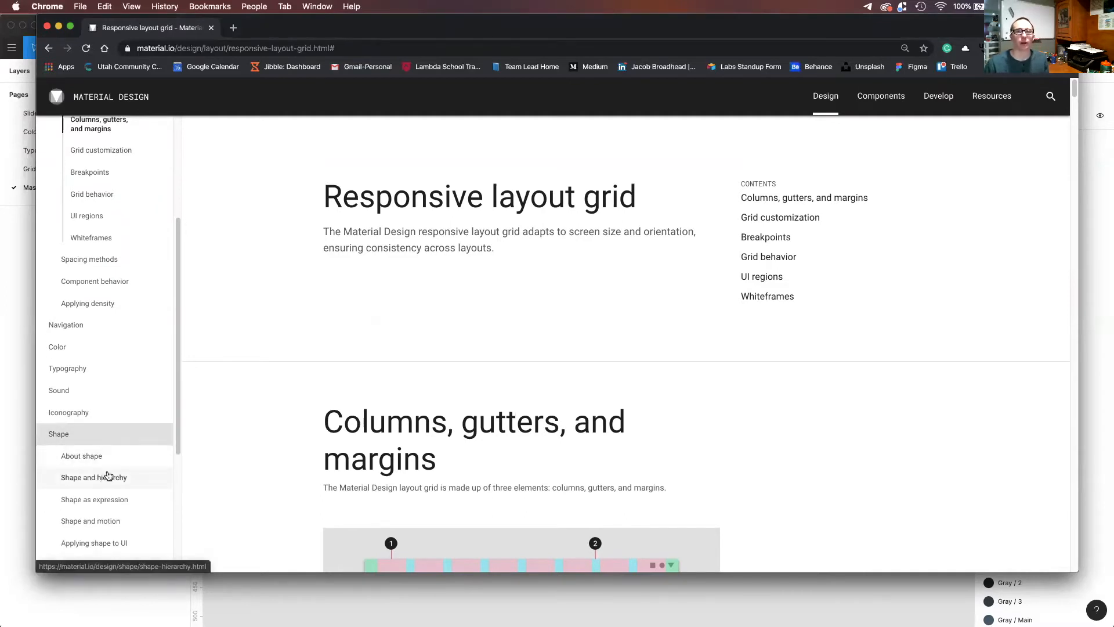
click(108, 478)
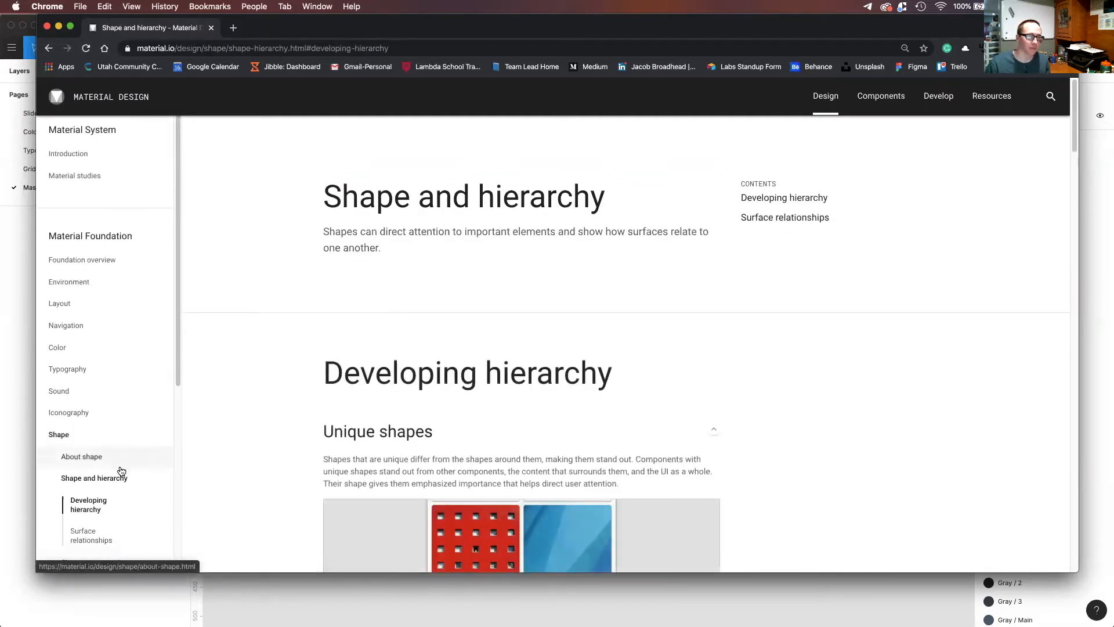
scroll(360, 468, down, 8)
scroll(359, 468, down, 11)
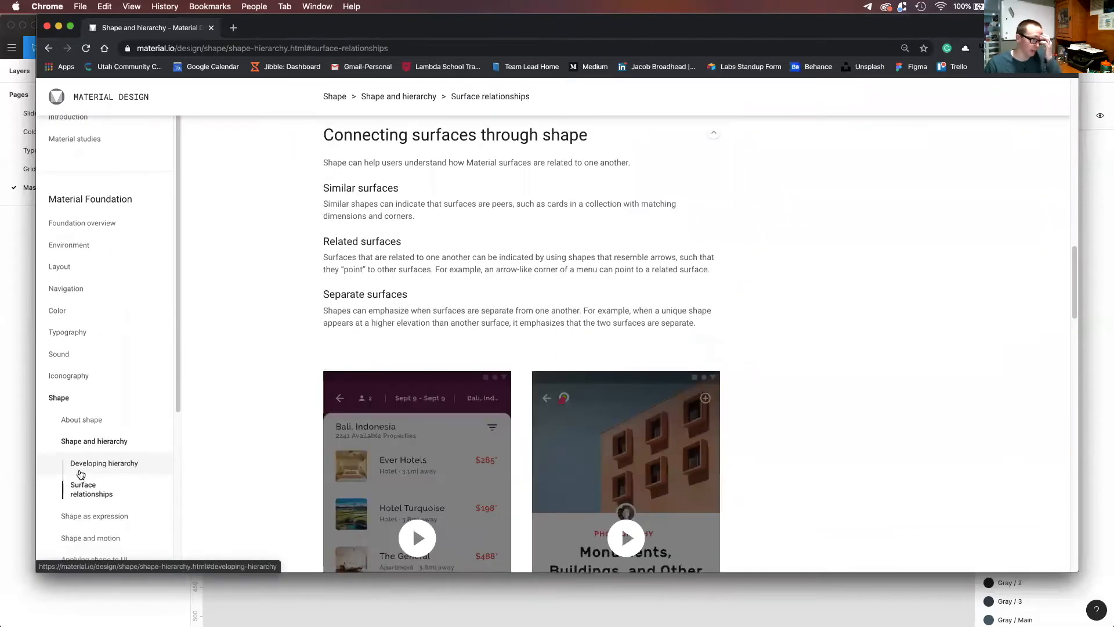
scroll(78, 475, down, 1)
Open Applying shape to UI and review the guidance on shape categories, shape family, shape size and component symmetry.
click(110, 525)
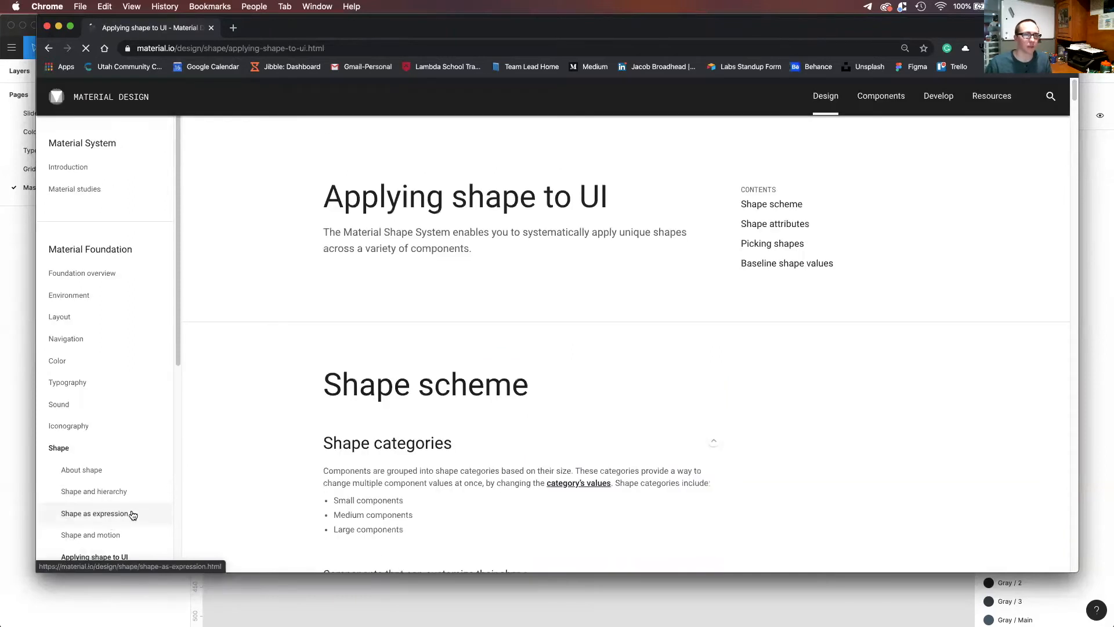
scroll(255, 479, down, 5)
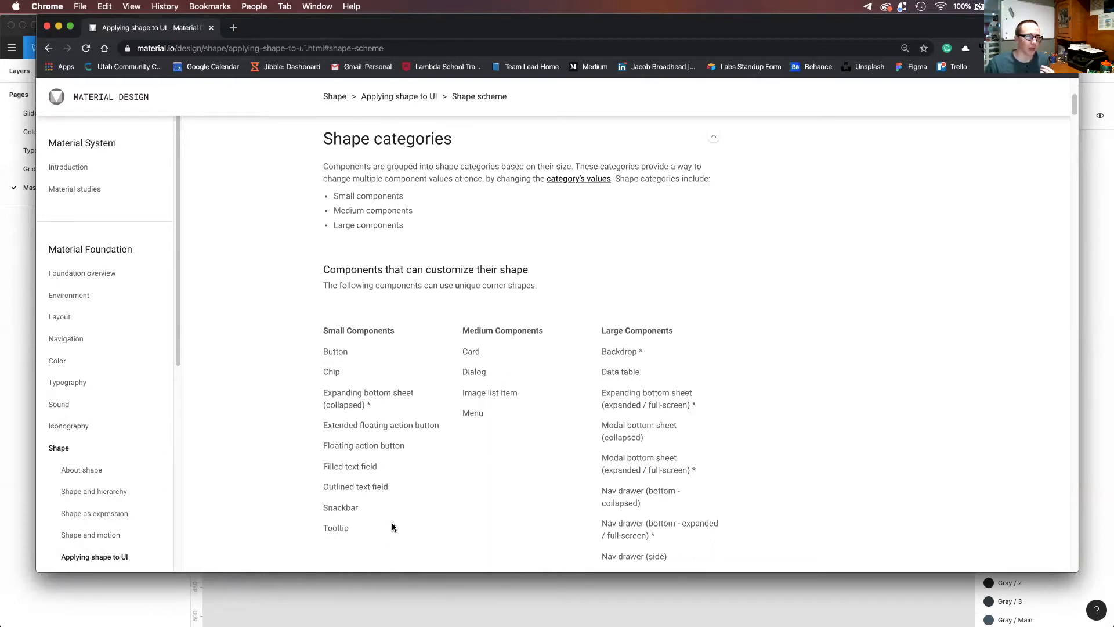
scroll(441, 517, down, 1)
scroll(464, 522, down, 10)
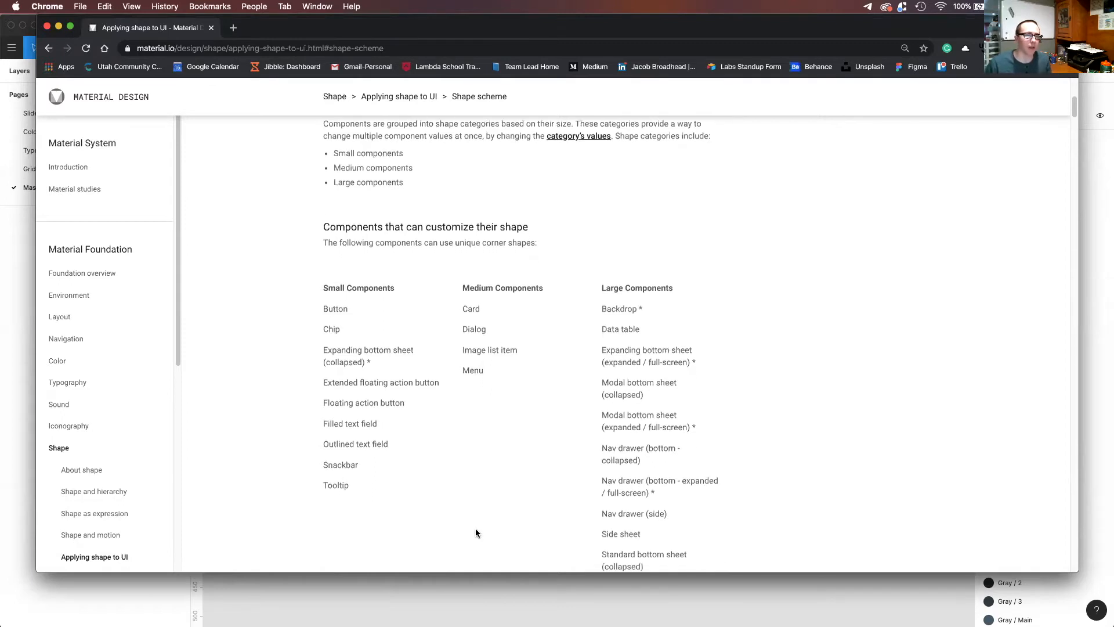
scroll(472, 535, down, 8)
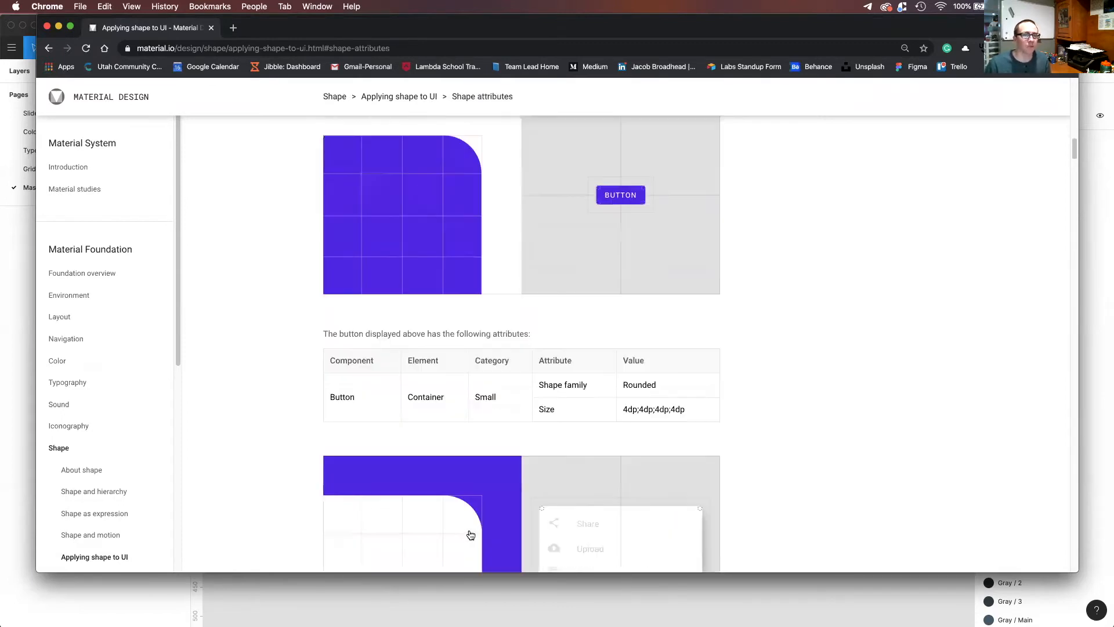
scroll(469, 534, down, 6)
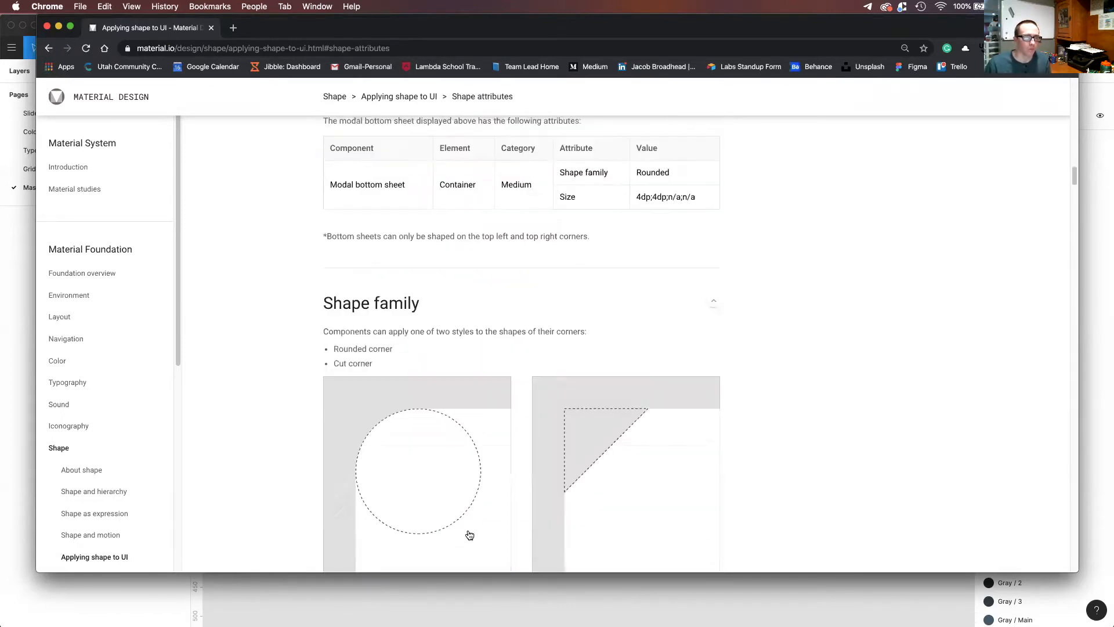
scroll(468, 534, down, 5)
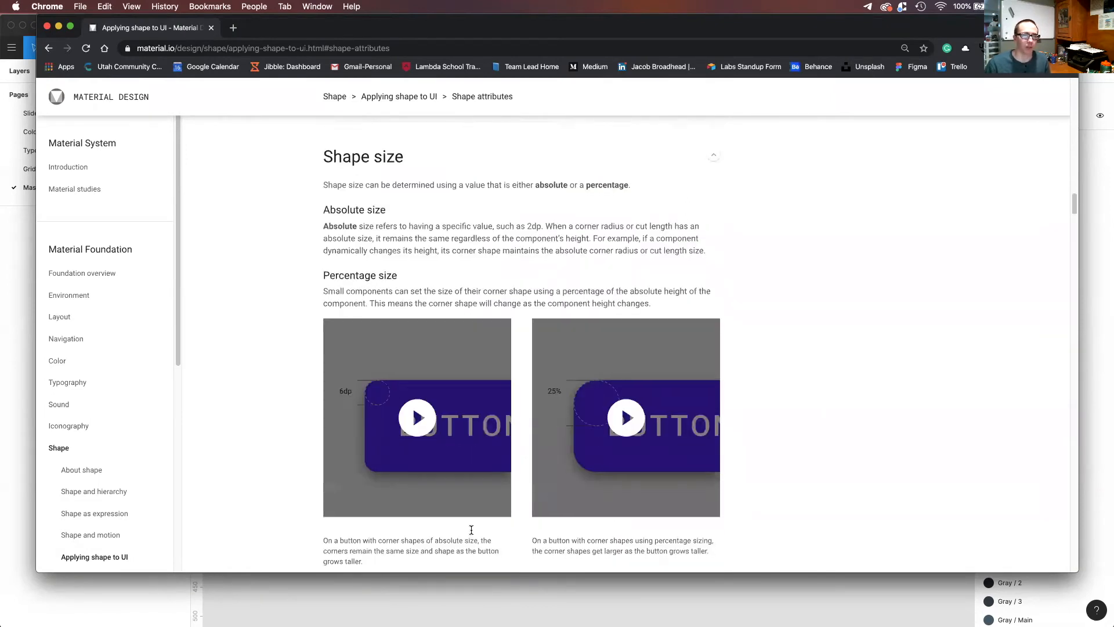
scroll(469, 533, down, 5)
scroll(470, 533, down, 12)
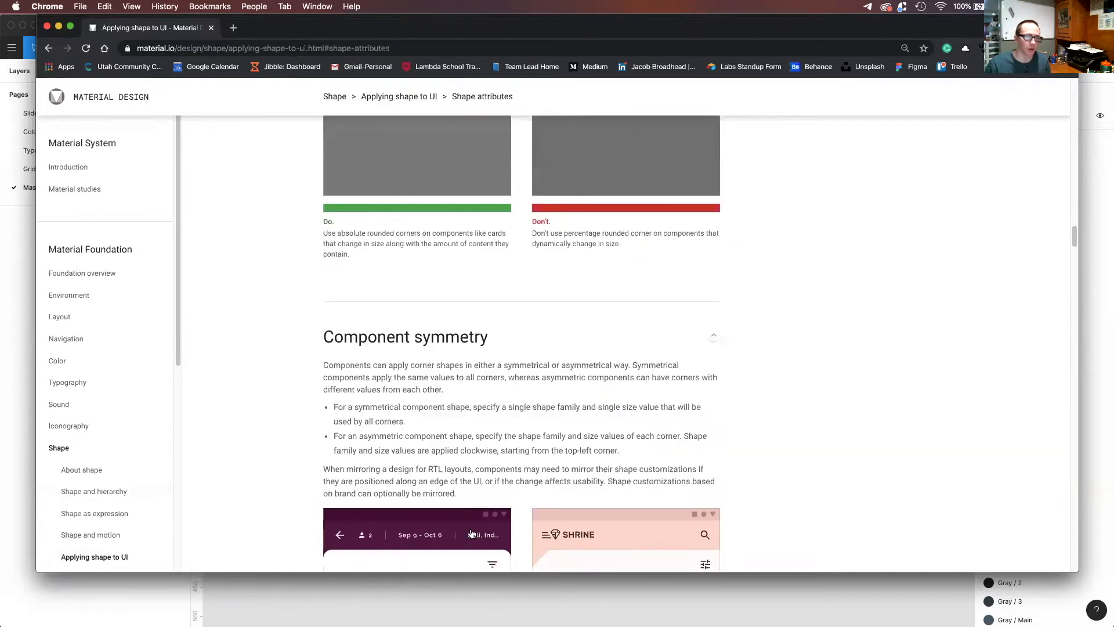
scroll(470, 534, down, 4)
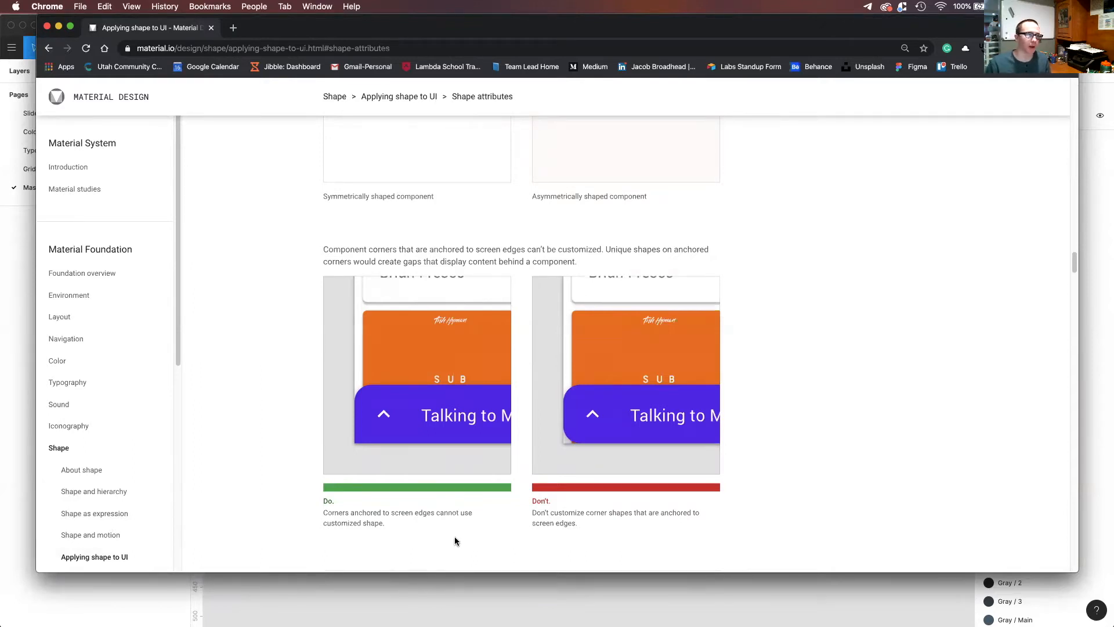
Open the Product icons page under Iconography and read its brand expression and design approach sections.
scroll(137, 474, down, 1)
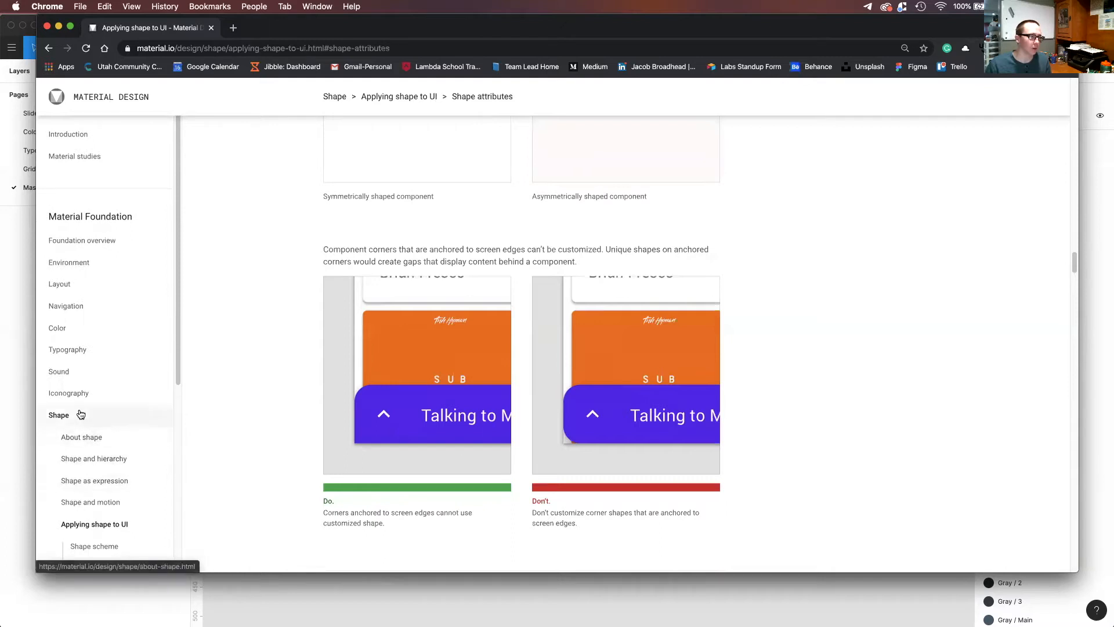
click(79, 393)
click(95, 416)
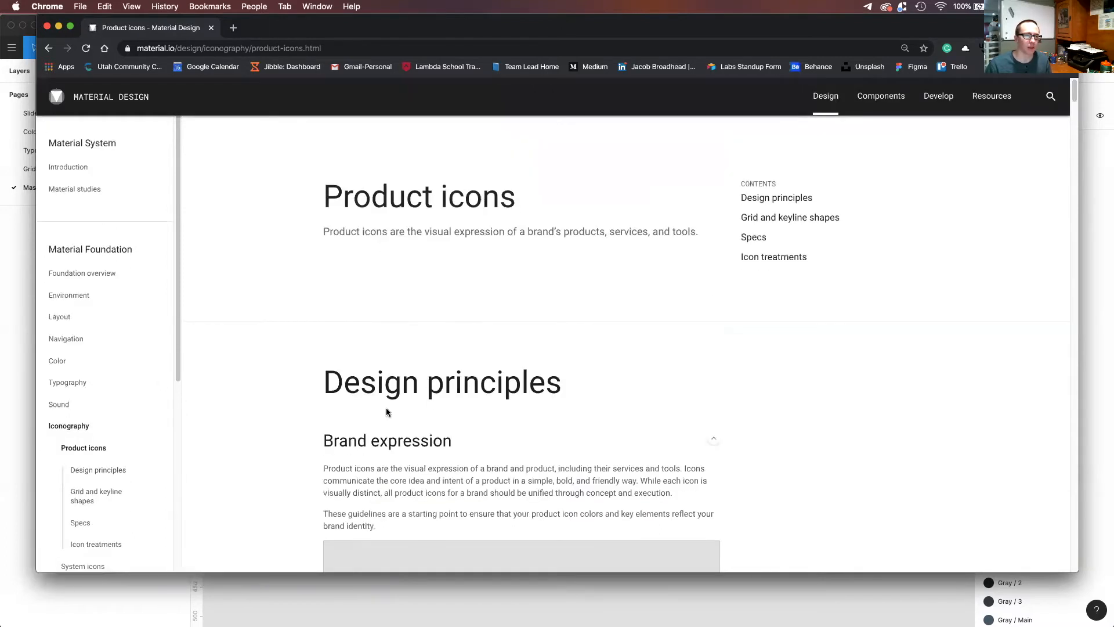
scroll(387, 412, down, 5)
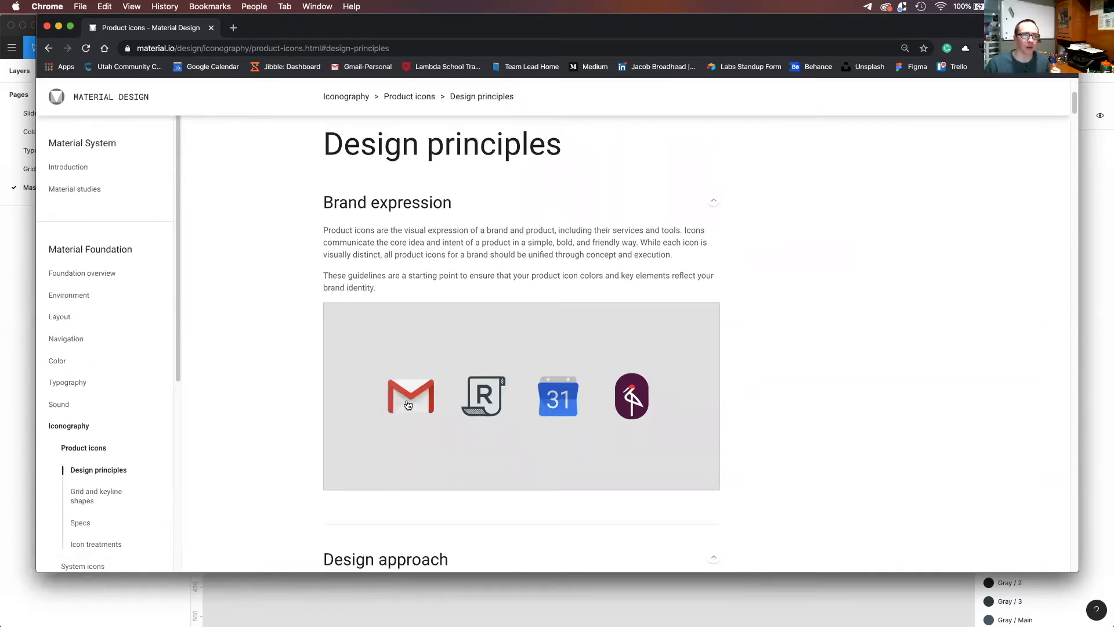
scroll(539, 570, down, 1)
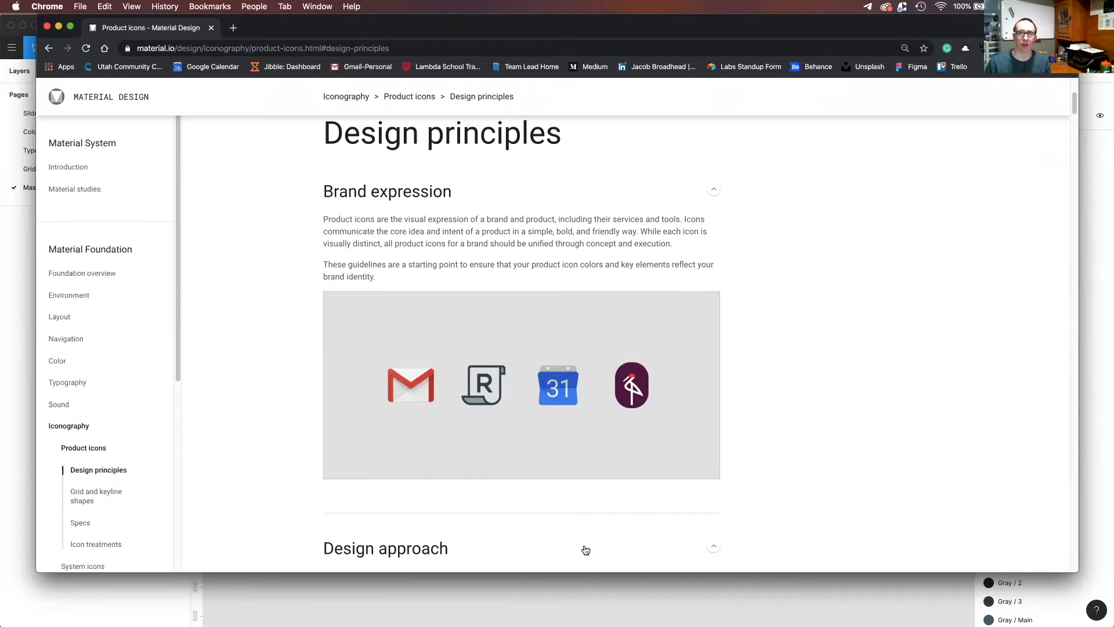
scroll(498, 483, down, 5)
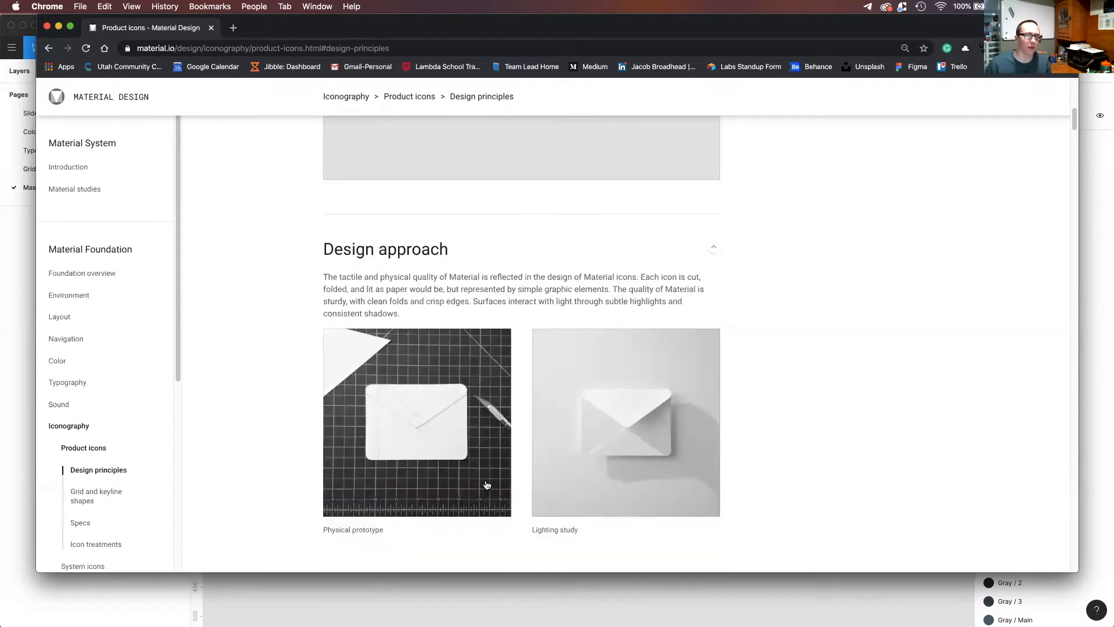
Switch to Figma, check the Button sample in the type scale on the Typography page, and return to the Master Components page.
click(506, 607)
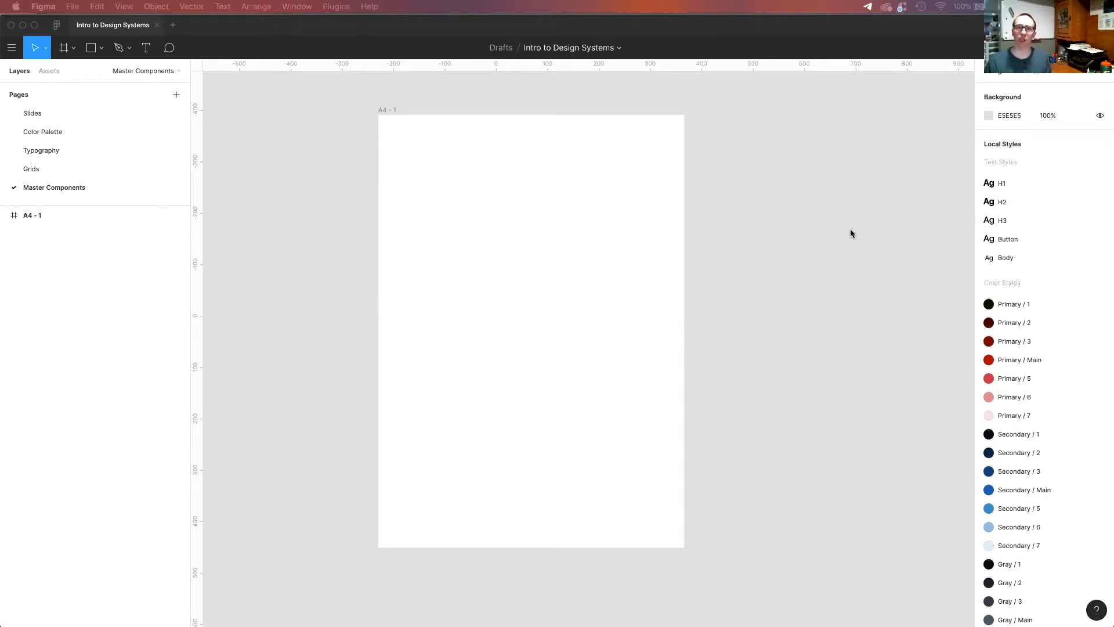
click(57, 151)
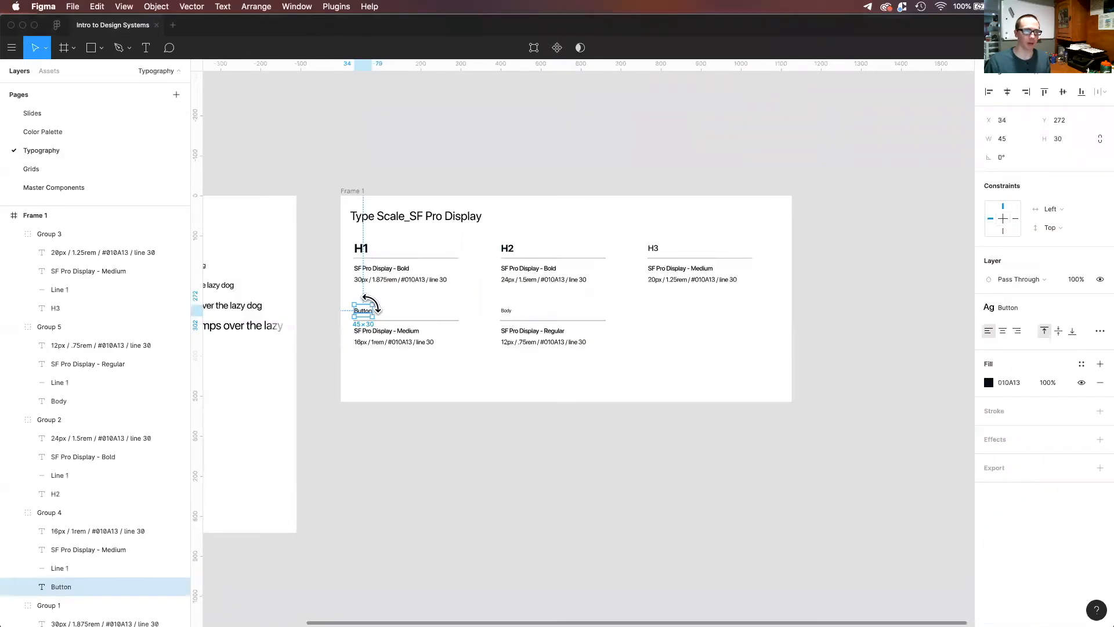
click(416, 359)
click(54, 188)
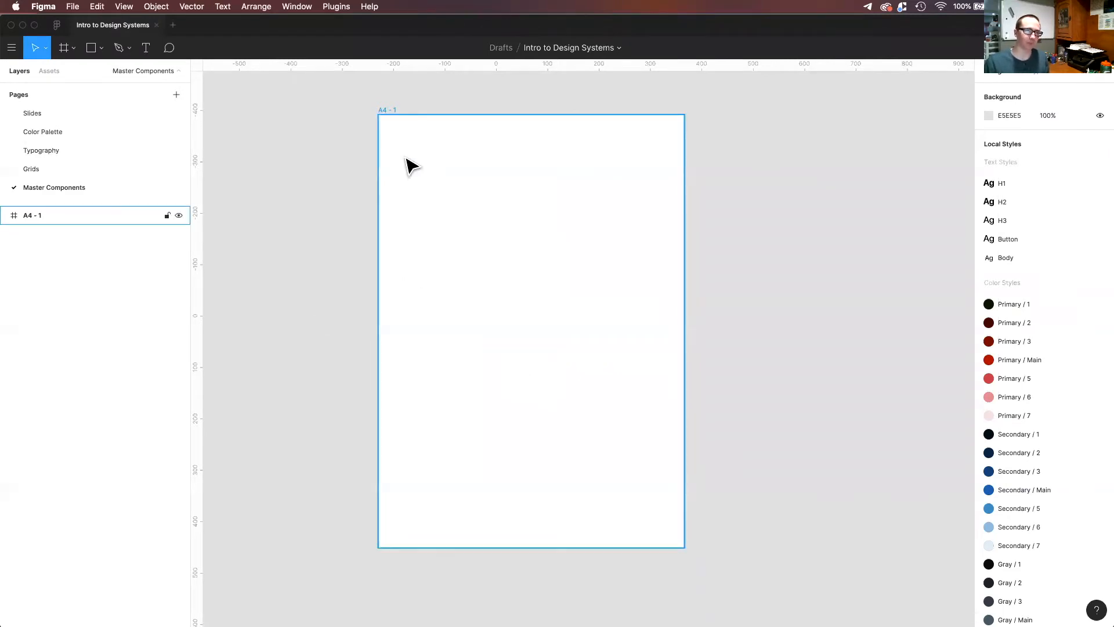
Draw a rectangle near the A4 frame's upper-left corner and set its size to 72 × 32.
key(r)
drag(394, 142, 426, 154)
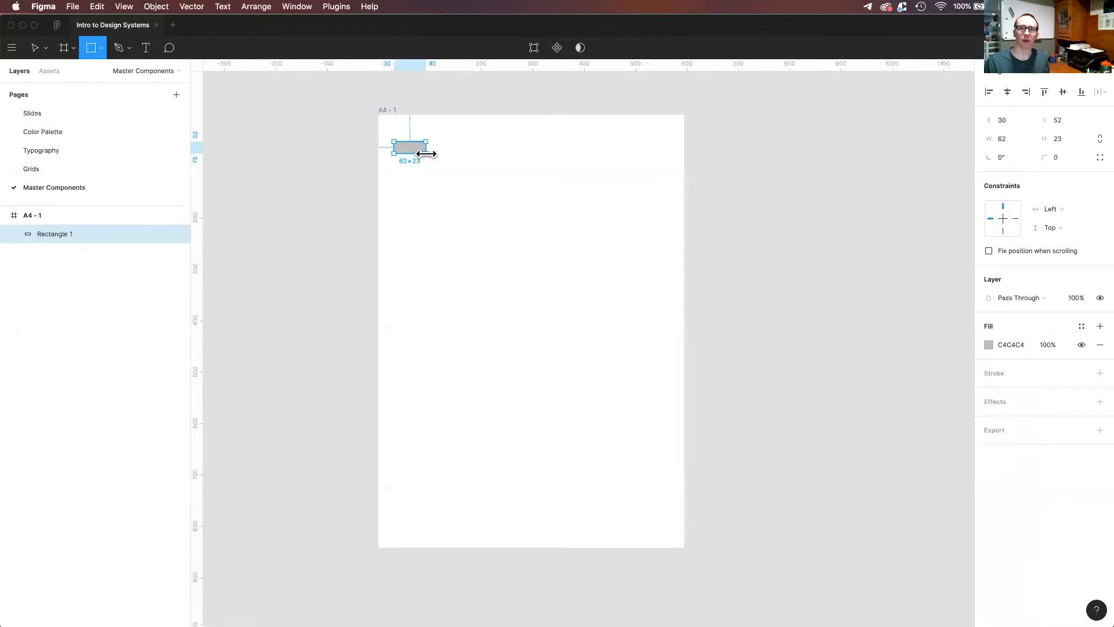
click(1013, 143)
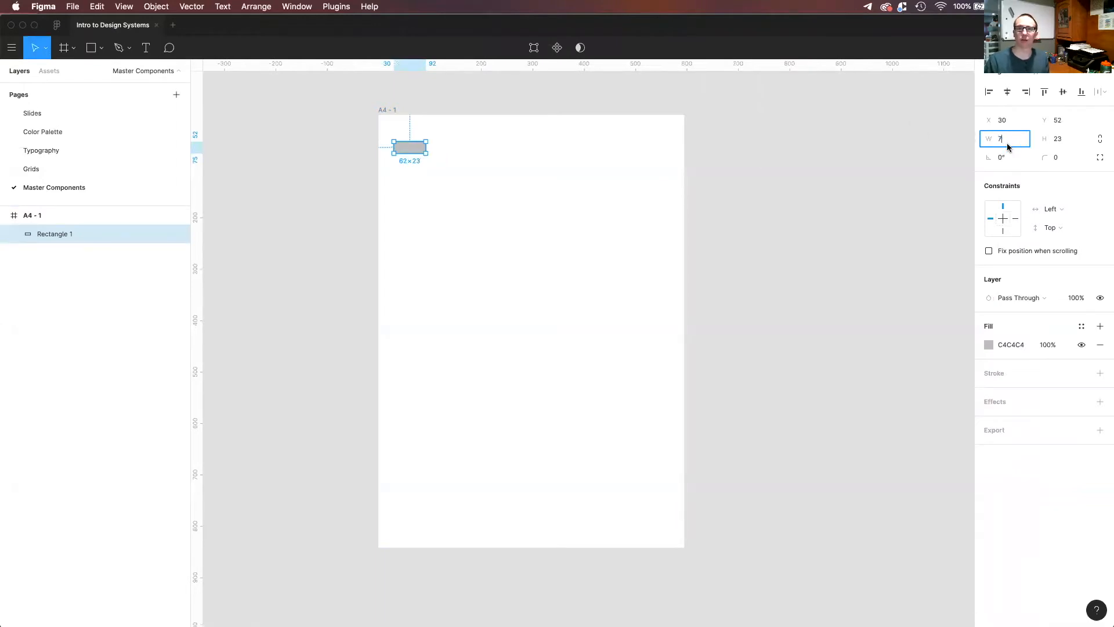
key(Tab)
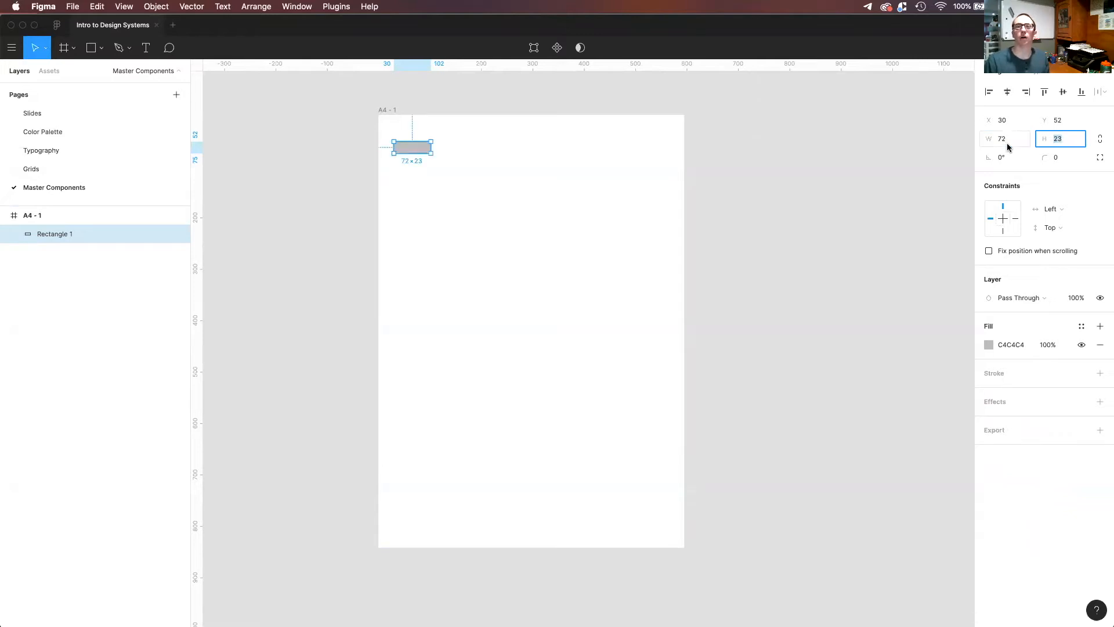
text(32)
key(Return)
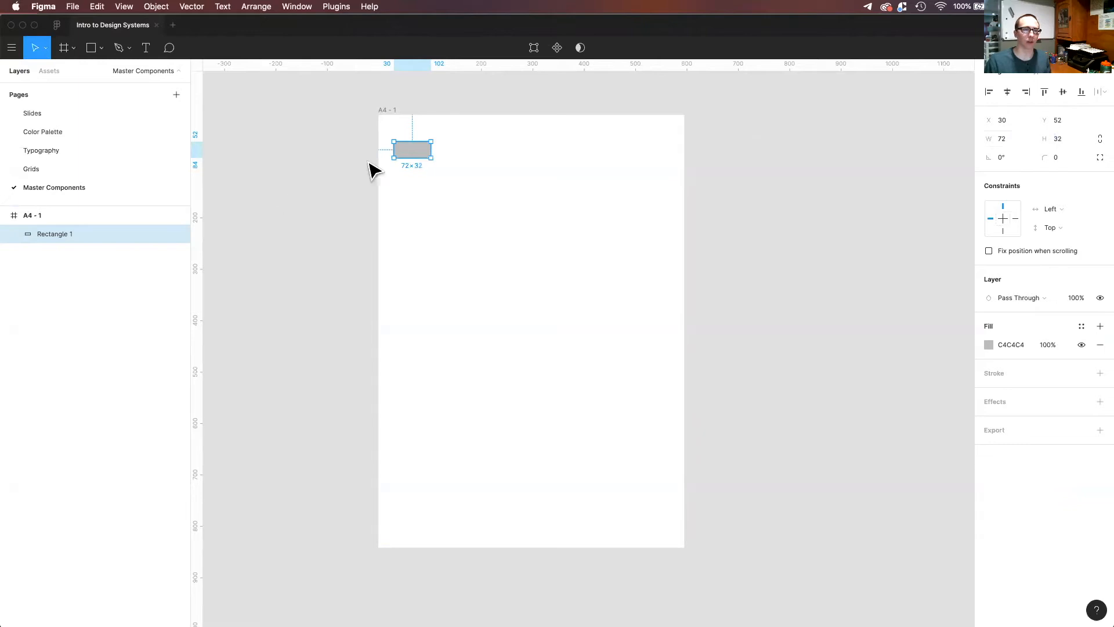
Give the rectangle a corner radius of 4 and widen it to 80.
scroll(401, 157, up, 5)
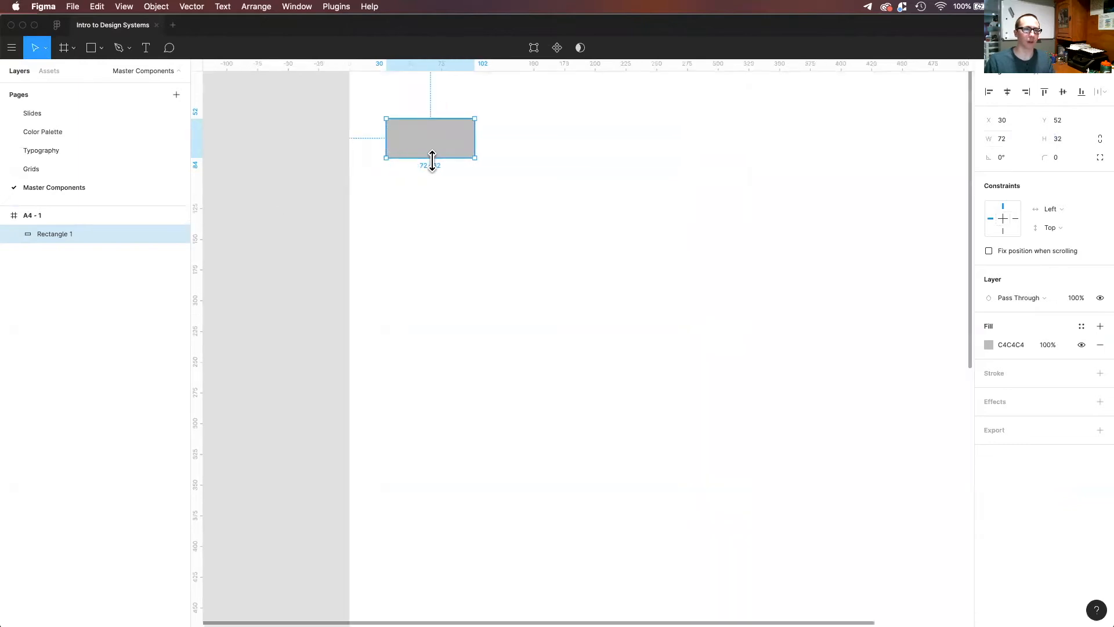
click(433, 248)
scroll(439, 168, up, 3)
click(444, 185)
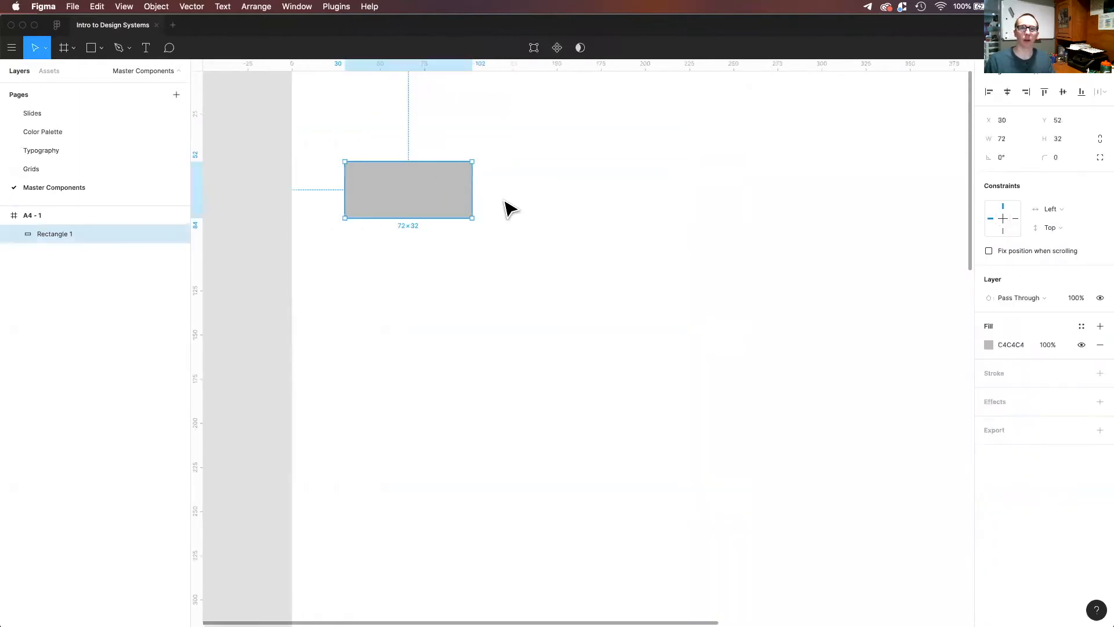
click(1055, 156)
text(4)
key(Return)
drag(475, 198, 488, 199)
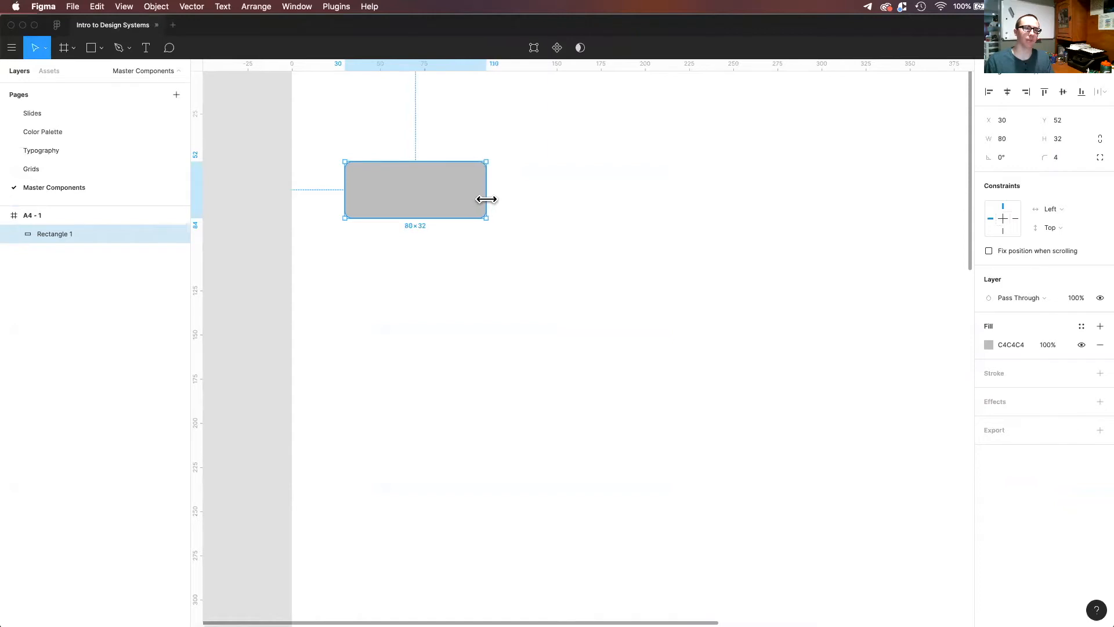
Add a "Button" label in the Button text style, position it over the rounded rectangle, and select both layers.
click(473, 328)
key(t)
click(399, 191)
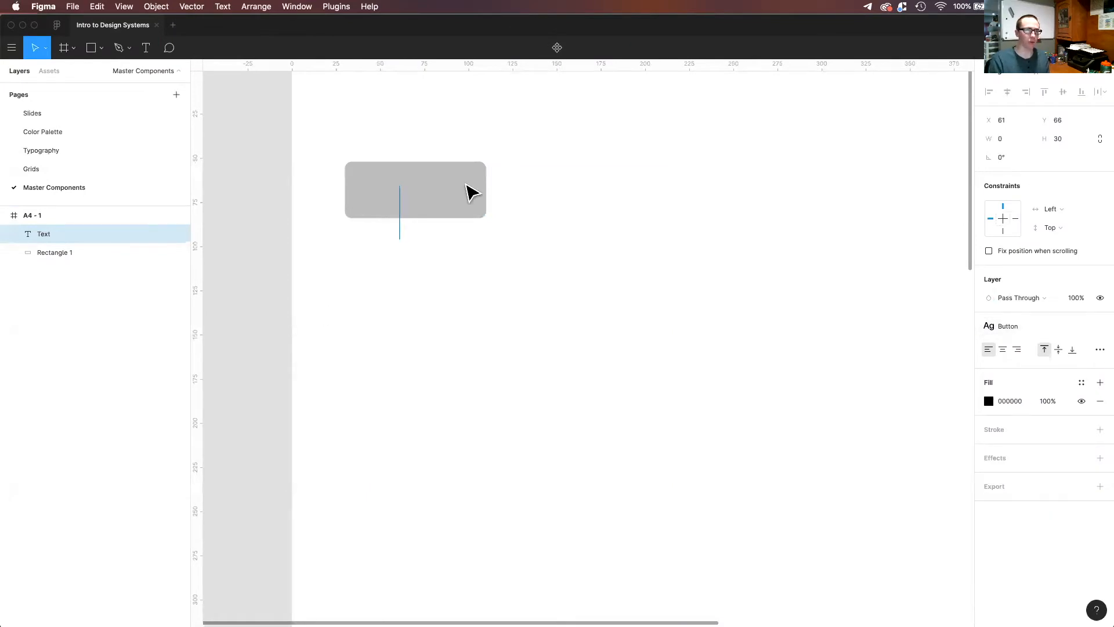
text(Button)
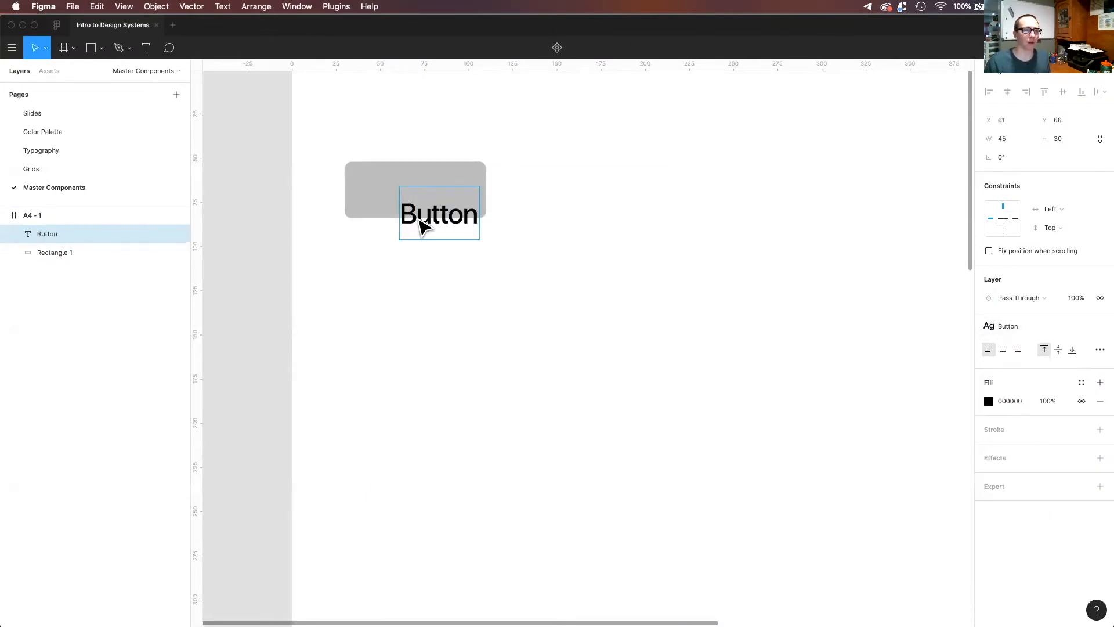
key(Escape)
drag(459, 222, 432, 199)
shift+click(471, 207)
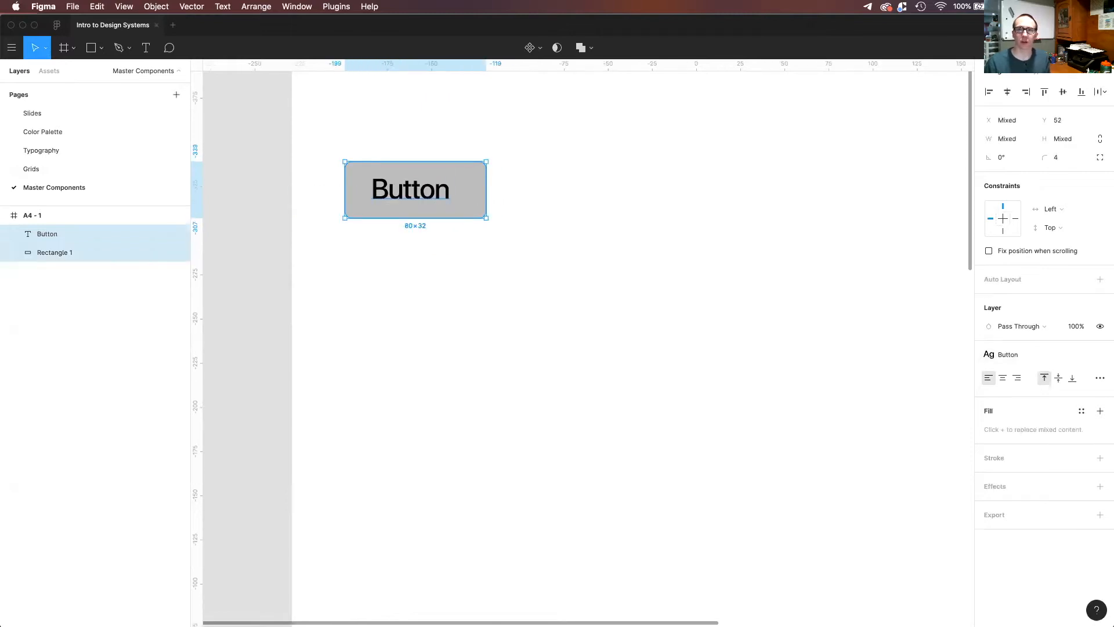
Center the "Button" label on the rounded rectangle and group the two layers.
click(1007, 91)
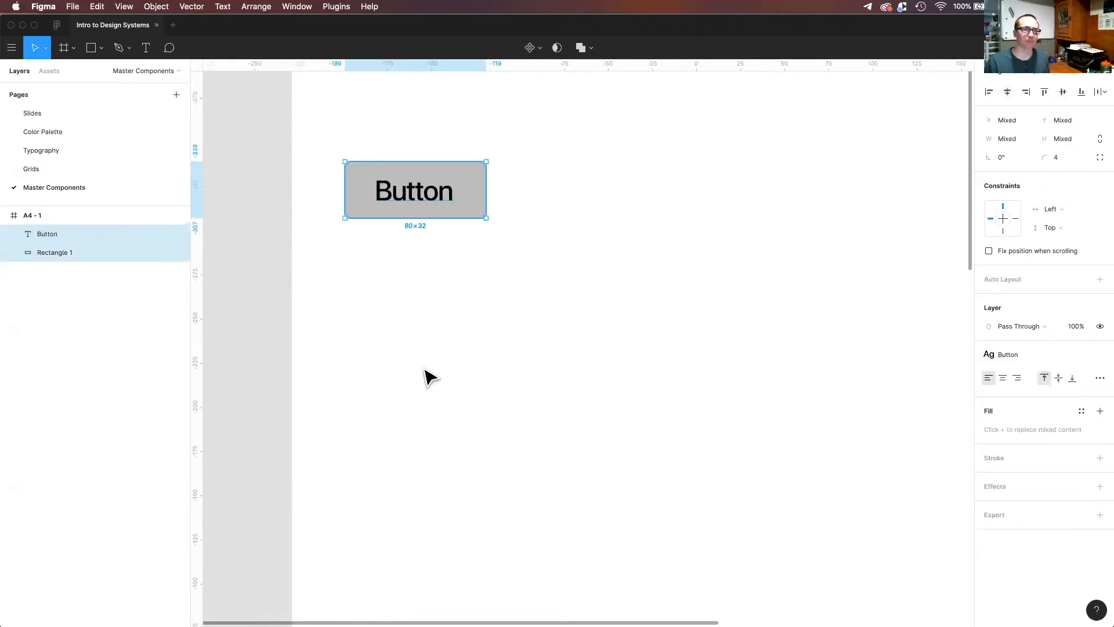
click(408, 385)
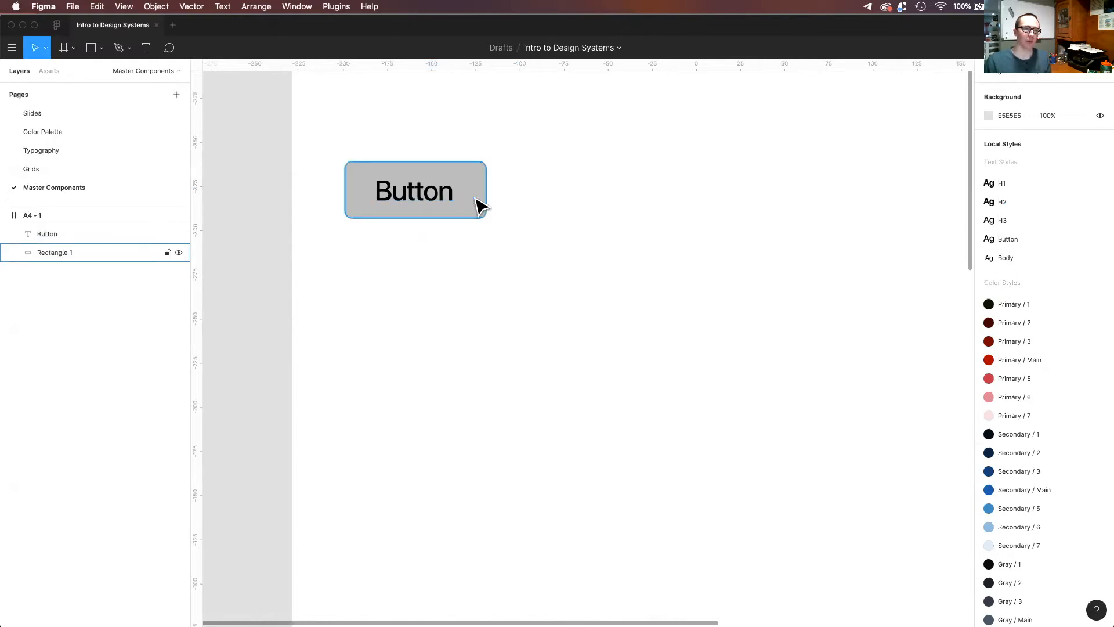
drag(518, 237, 326, 141)
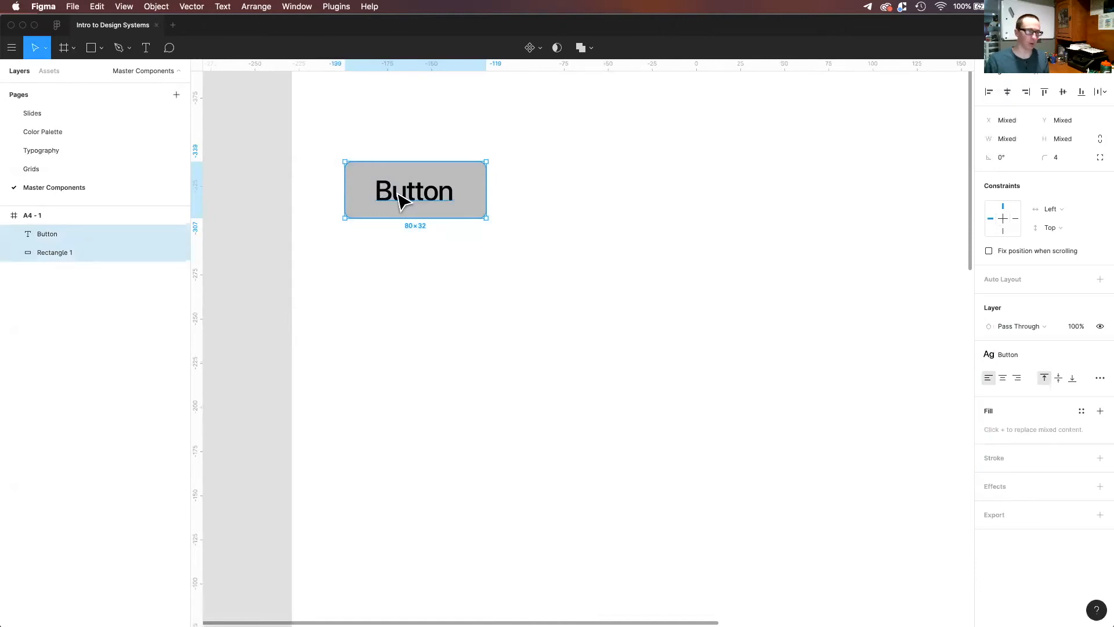
key(super+g)
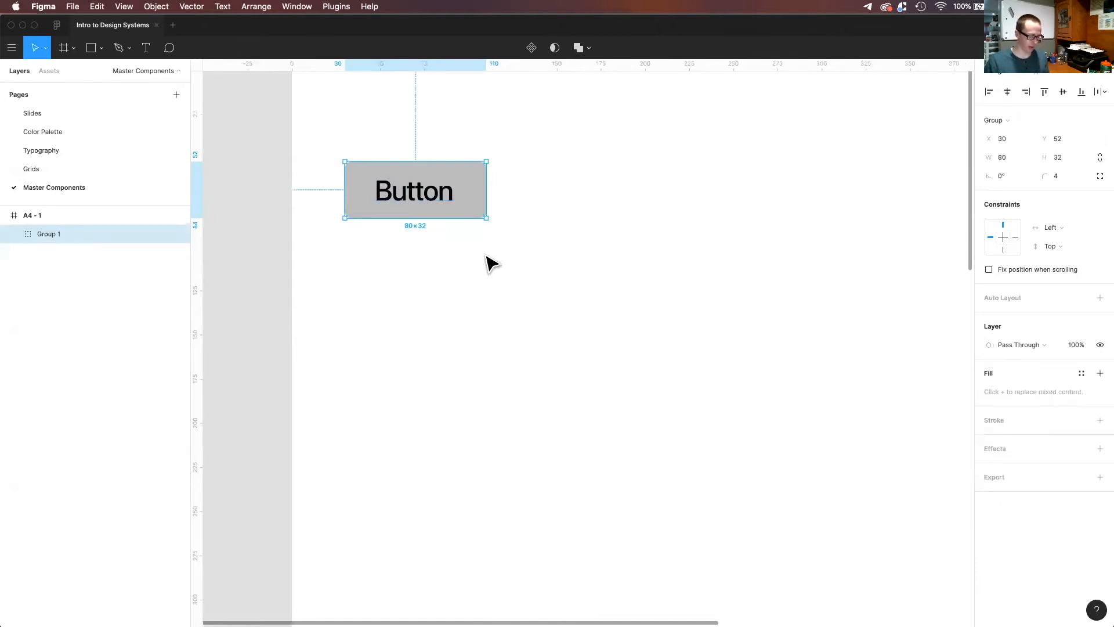
Duplicate the button group twice to form a horizontal row, with the copies at X 115 and X 200.
key(super+d)
drag(455, 191, 569, 187)
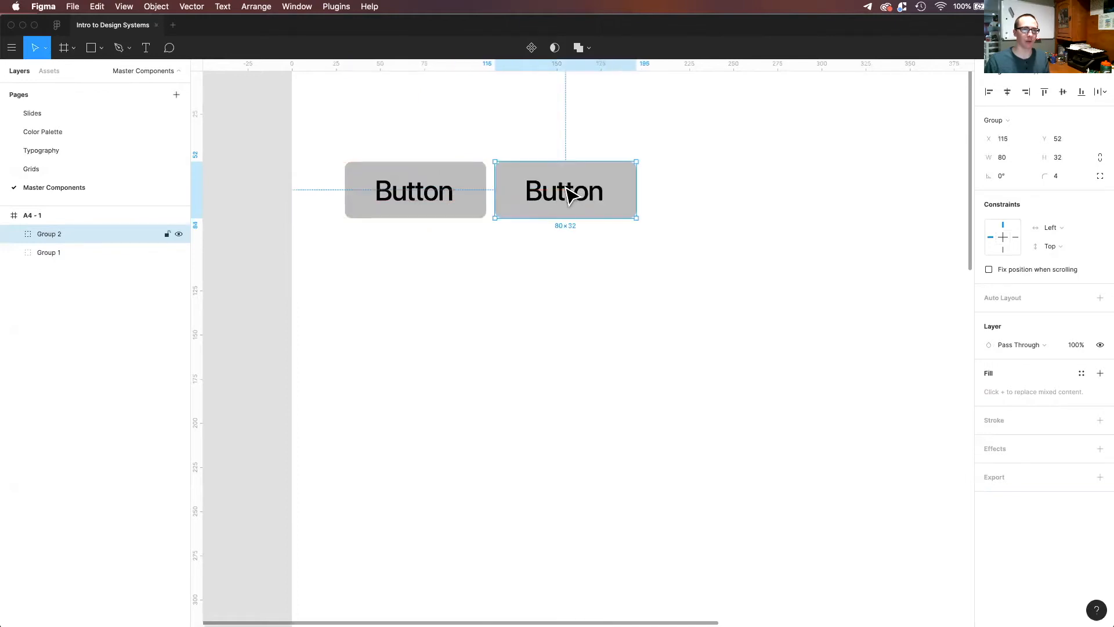
key(super+d)
click(685, 333)
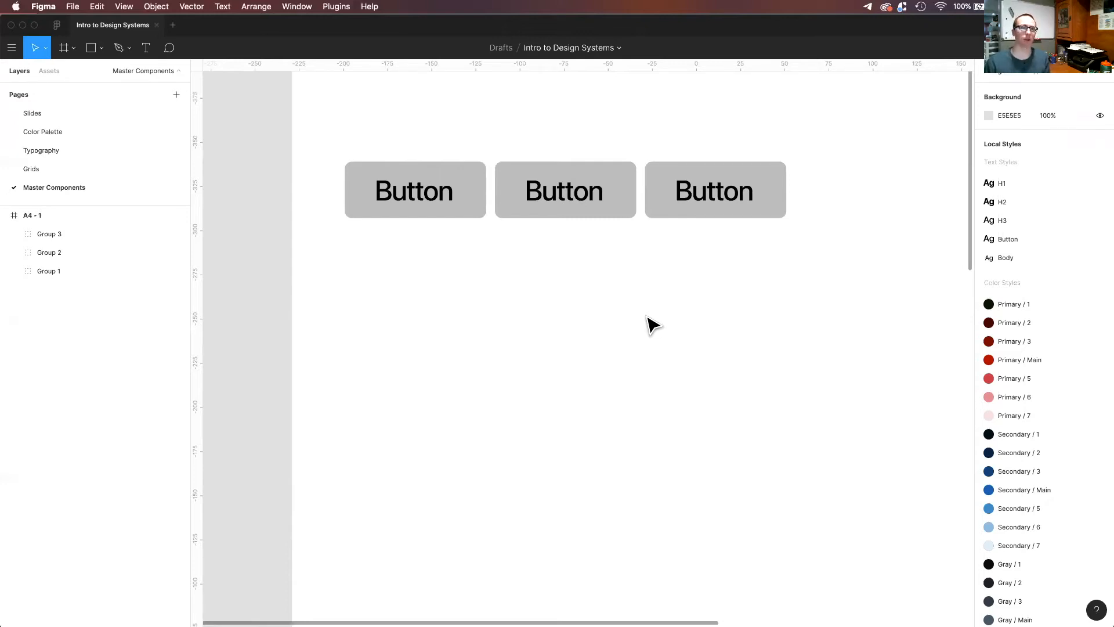
Apply the Gray / 6 color style to the first button's rectangle.
click(475, 213)
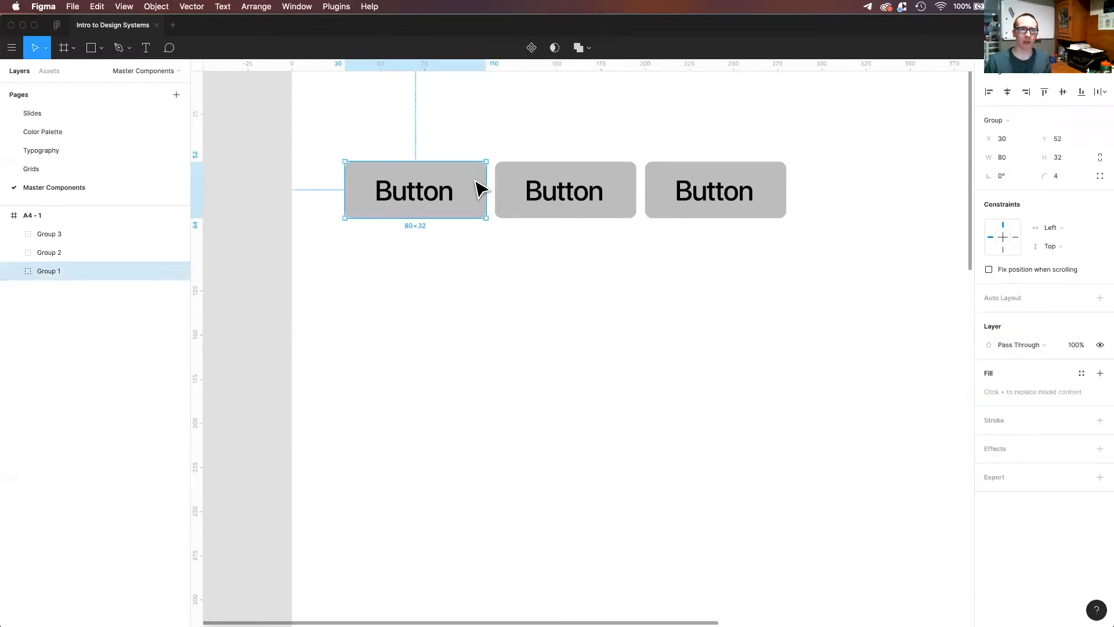
double_click(479, 188)
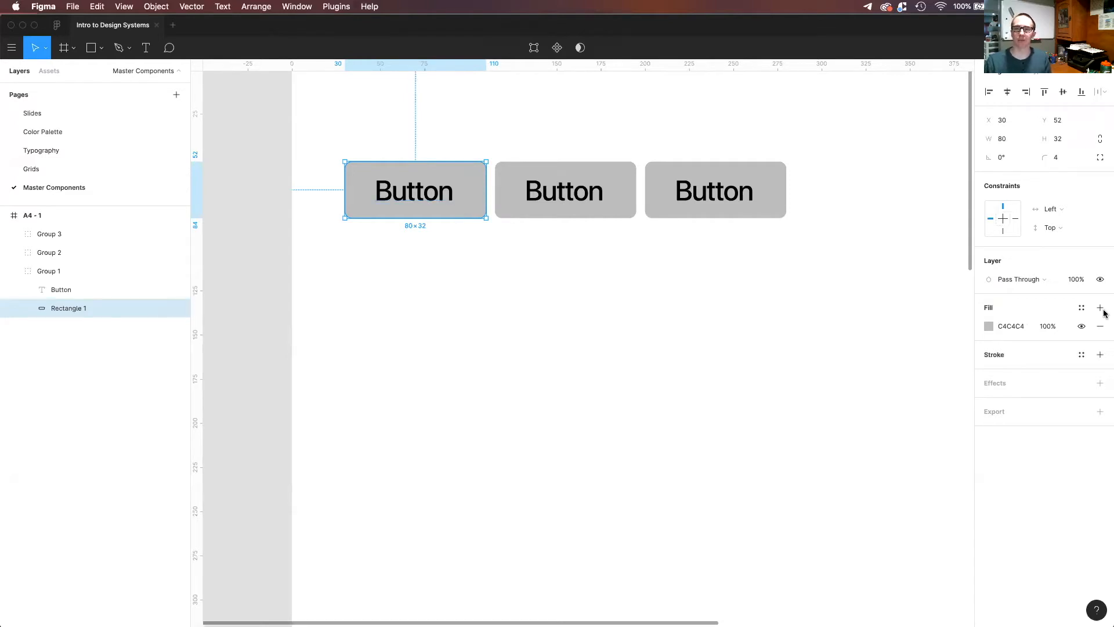
click(1081, 308)
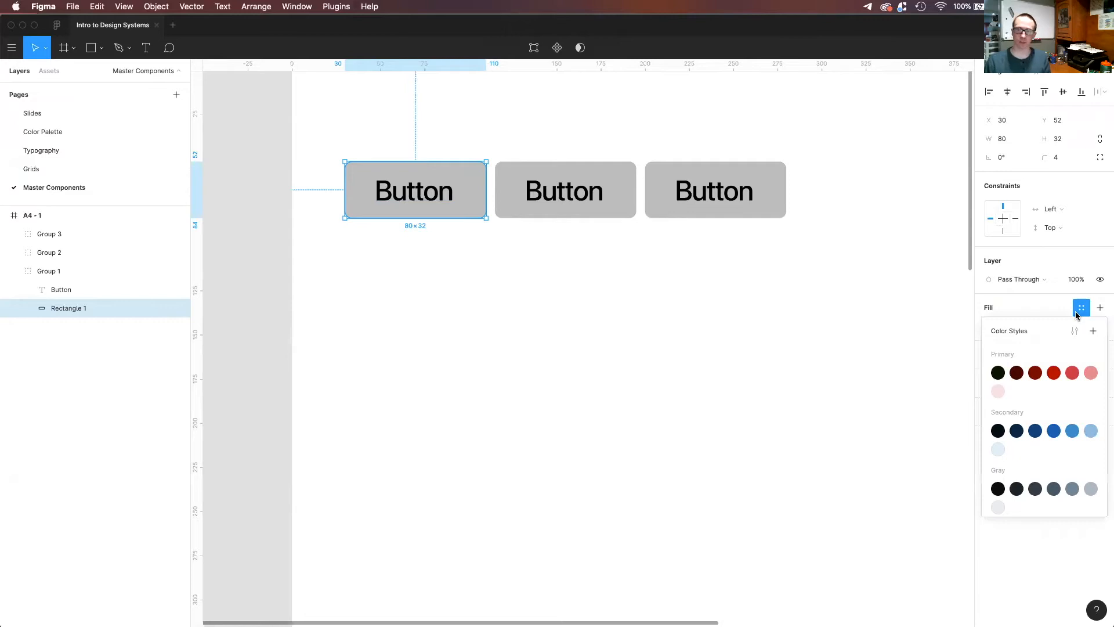
click(1089, 489)
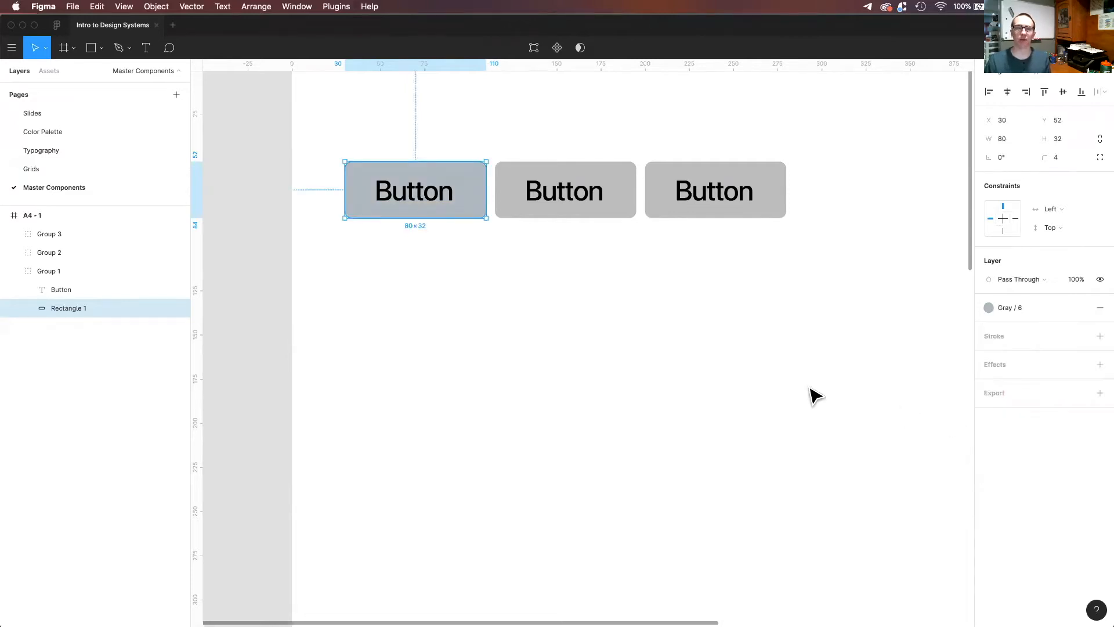
click(544, 293)
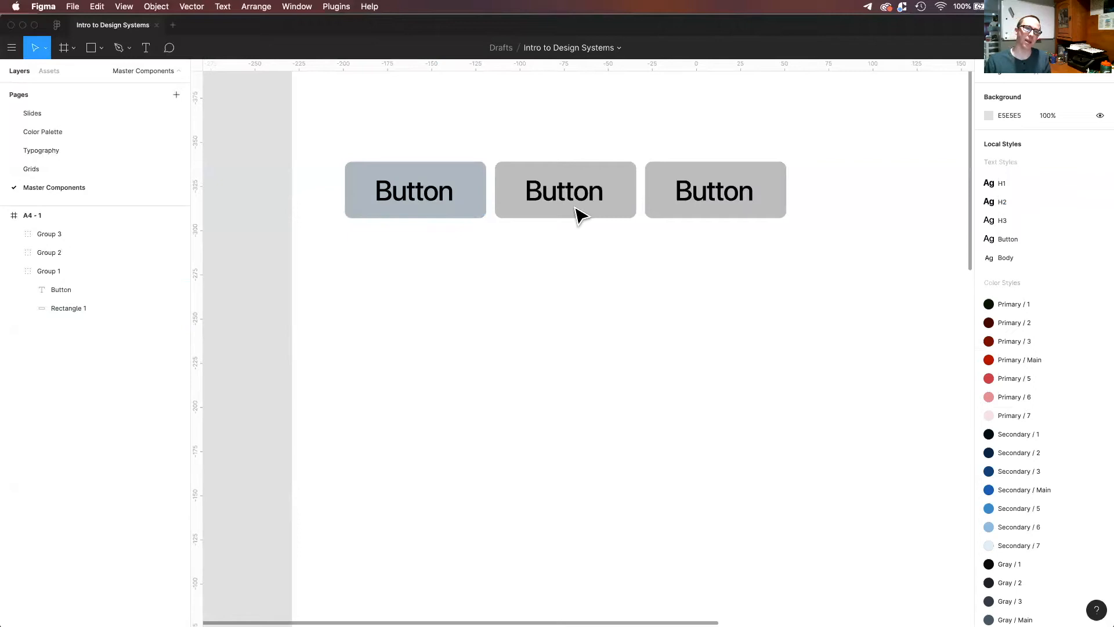
Try the Secondary / Main and Secondary / 6 color styles on the middle button's rectangle, and settle on Secondary / 5.
click(620, 184)
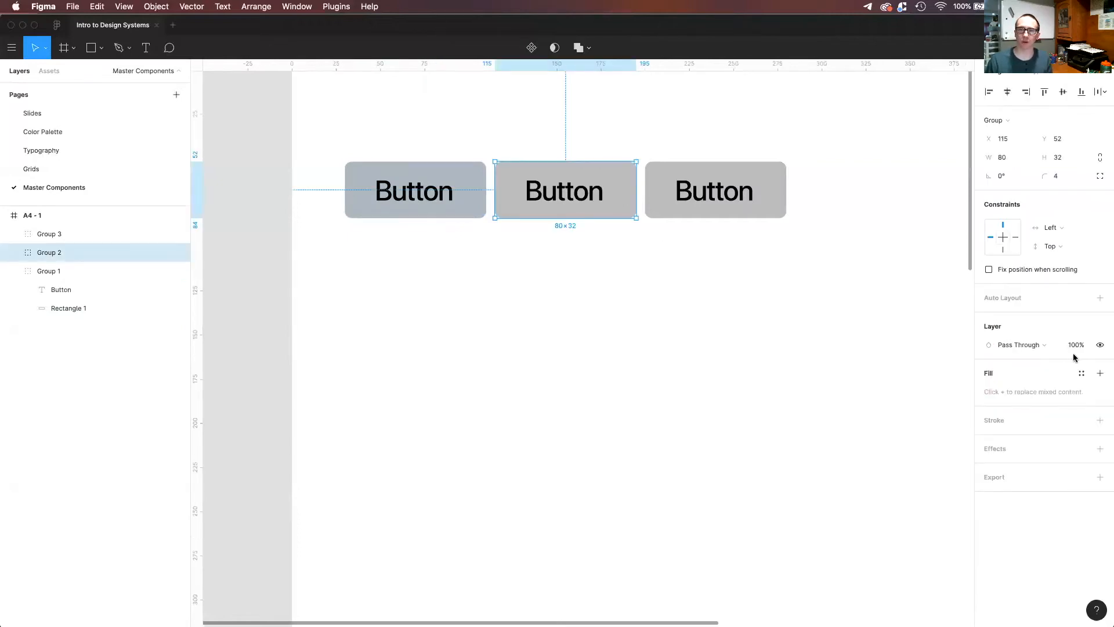
double_click(625, 192)
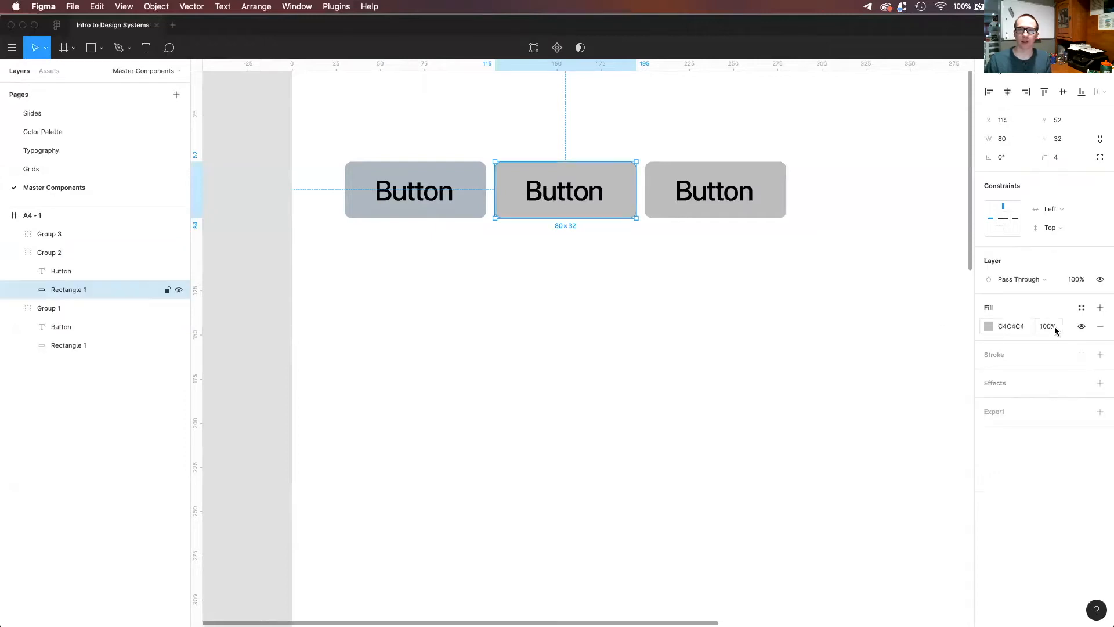
click(1080, 308)
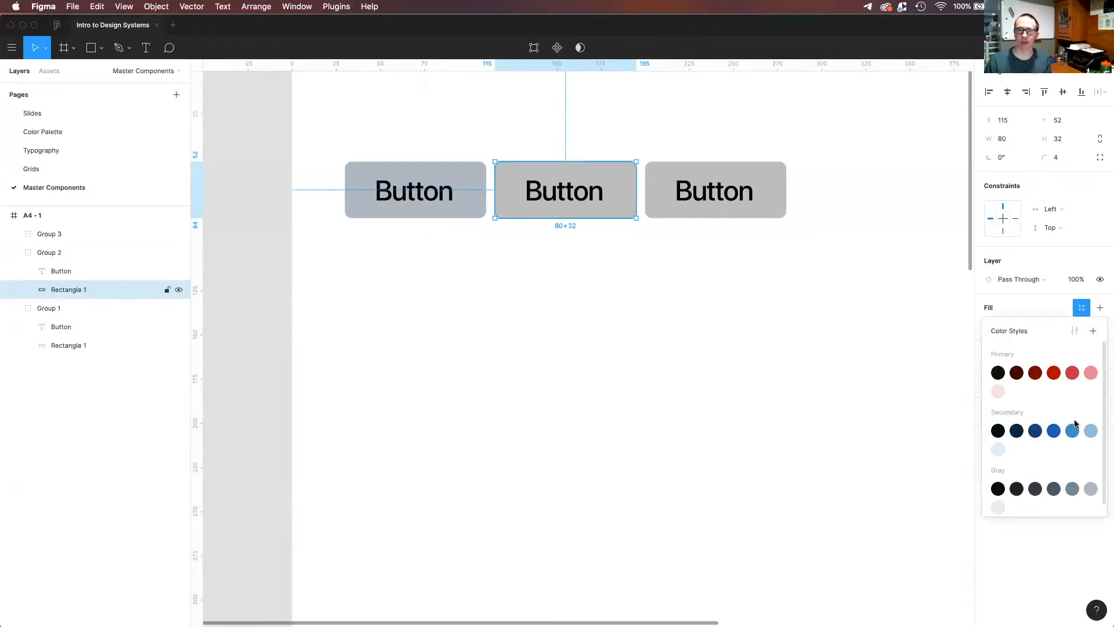
click(1055, 432)
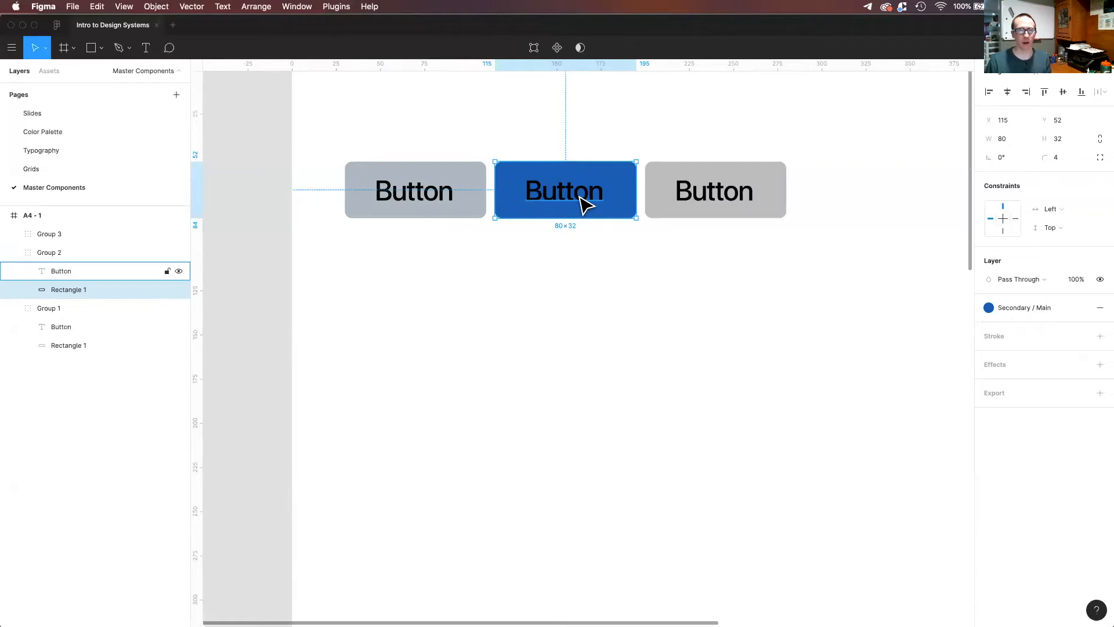
click(1007, 310)
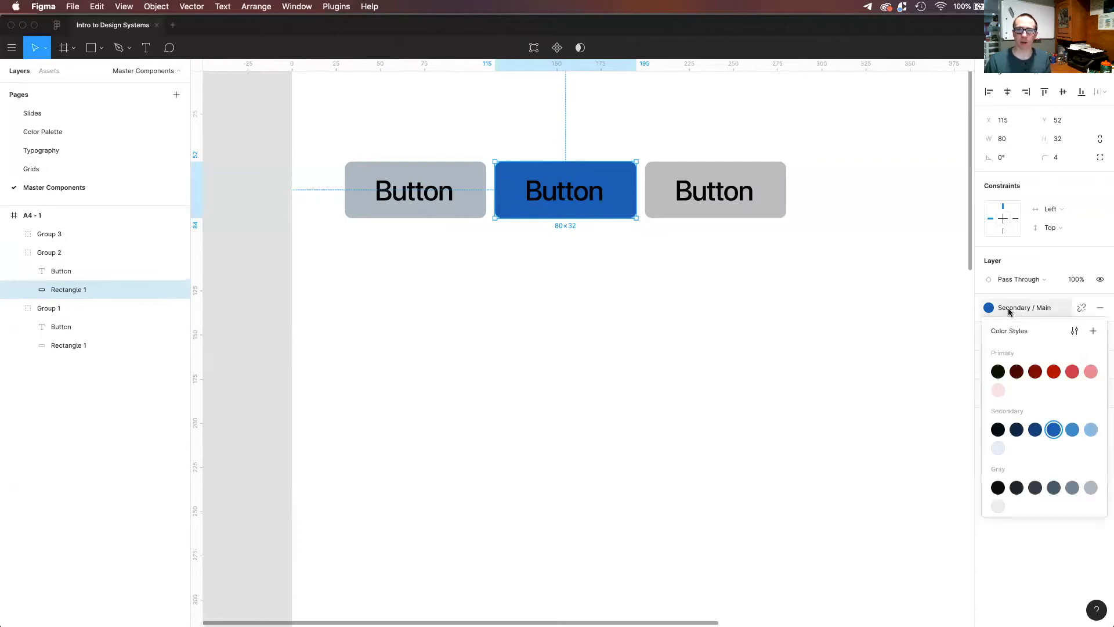
click(1087, 430)
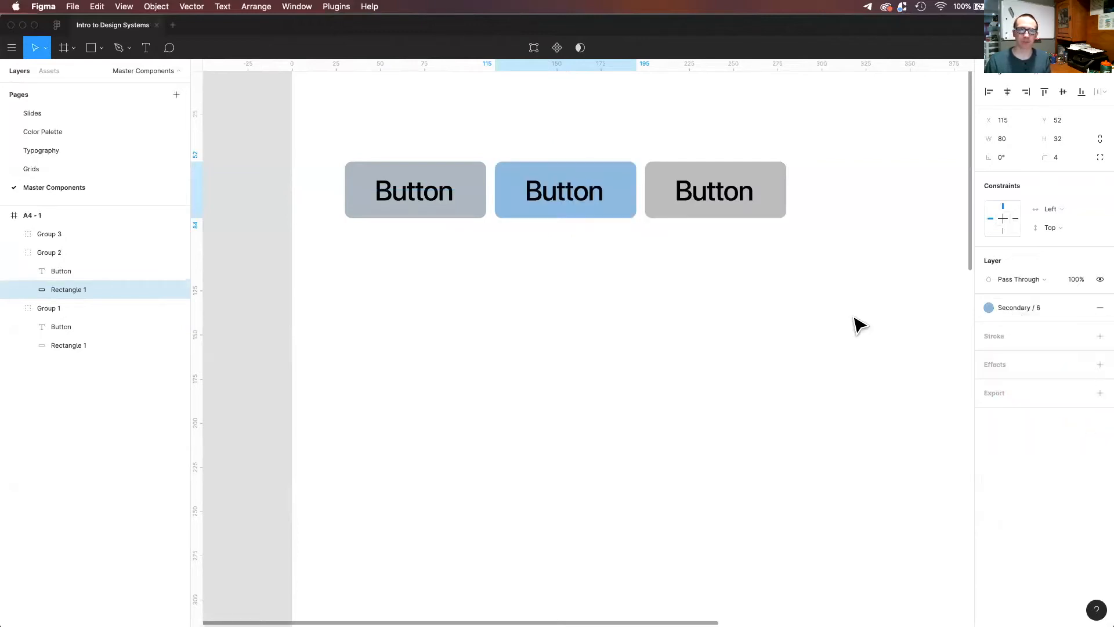
click(1033, 311)
click(1077, 429)
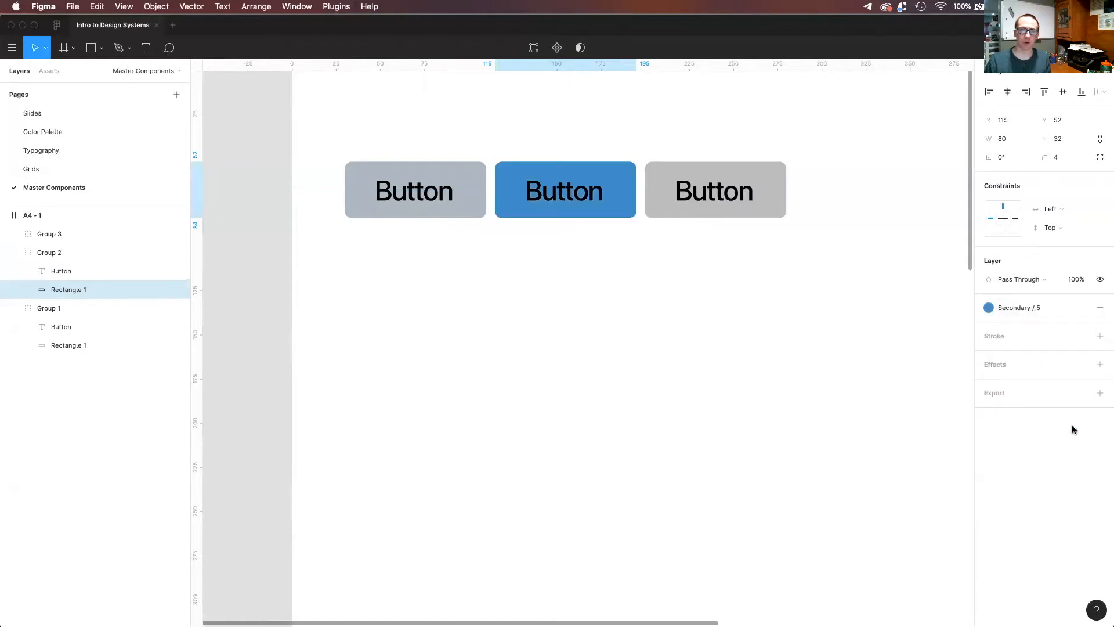
click(544, 278)
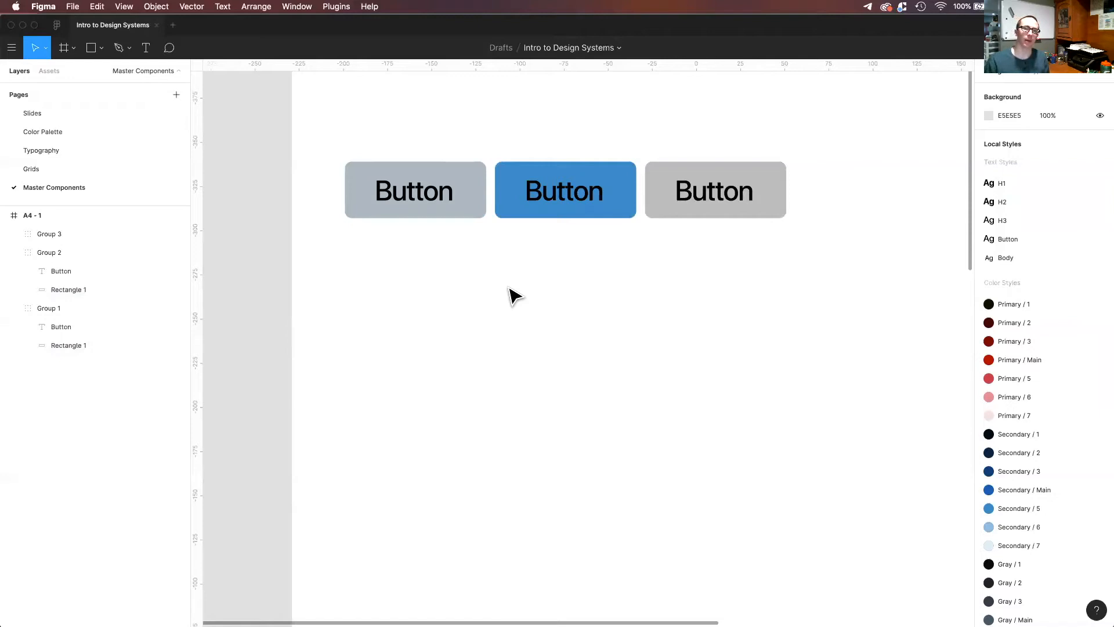
Apply the Secondary / 3 color style to the third button's rectangle.
click(770, 209)
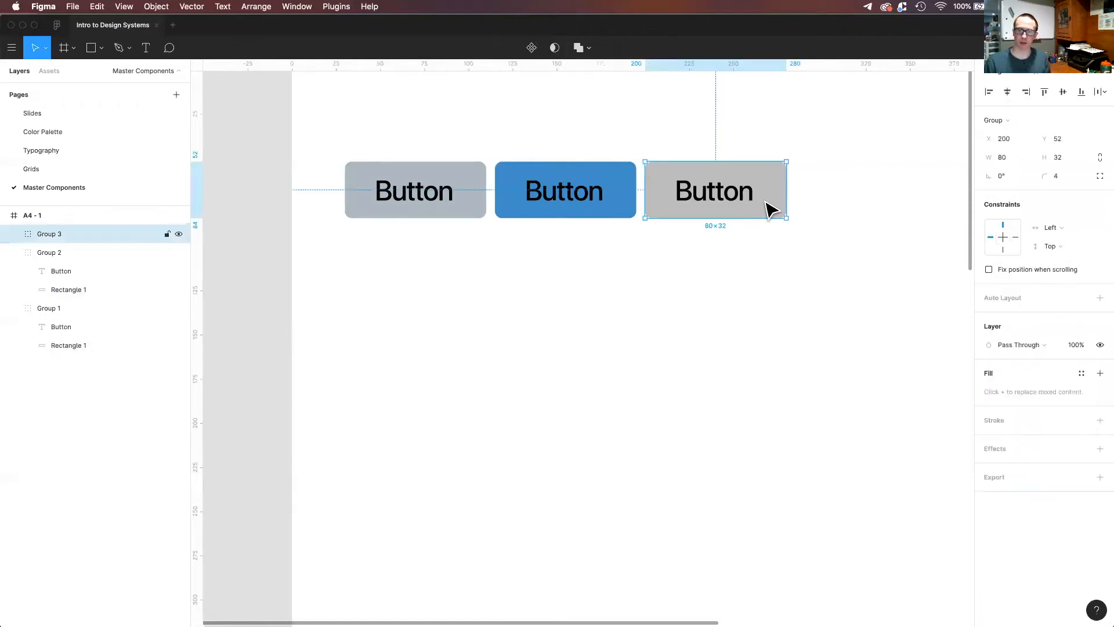
double_click(771, 209)
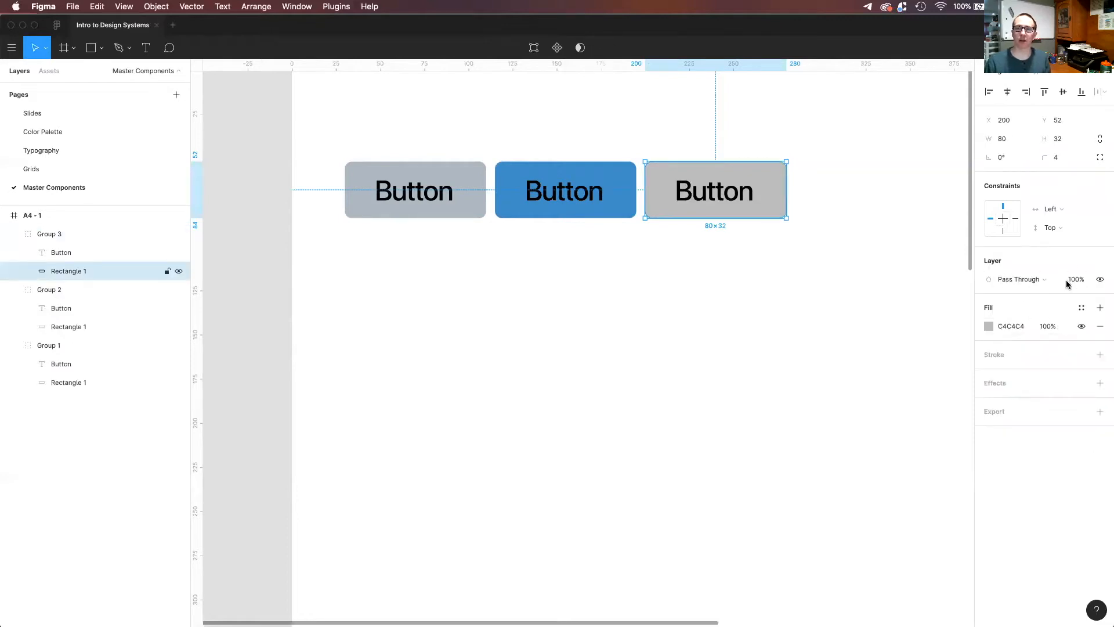
click(1080, 311)
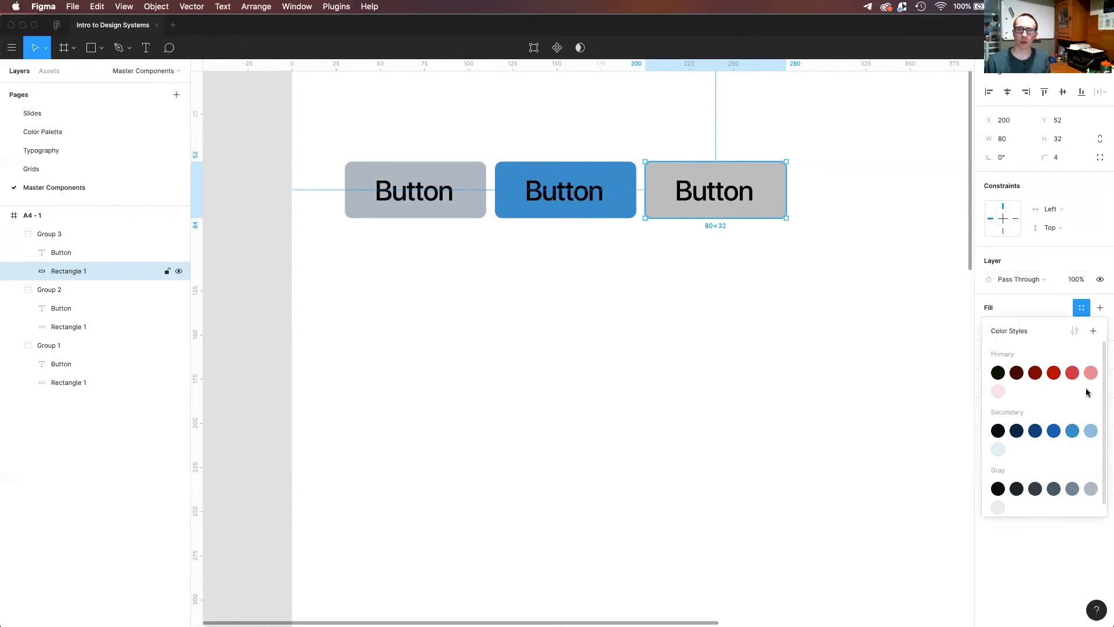
click(1036, 430)
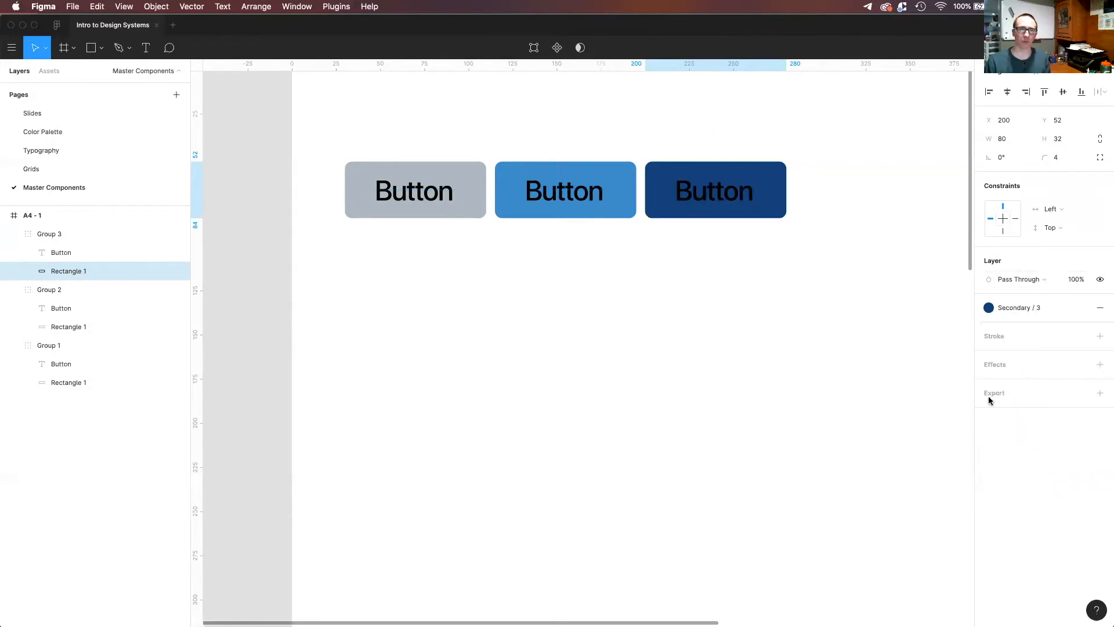
Change the third button's label fill to white, FFFFFF.
click(719, 200)
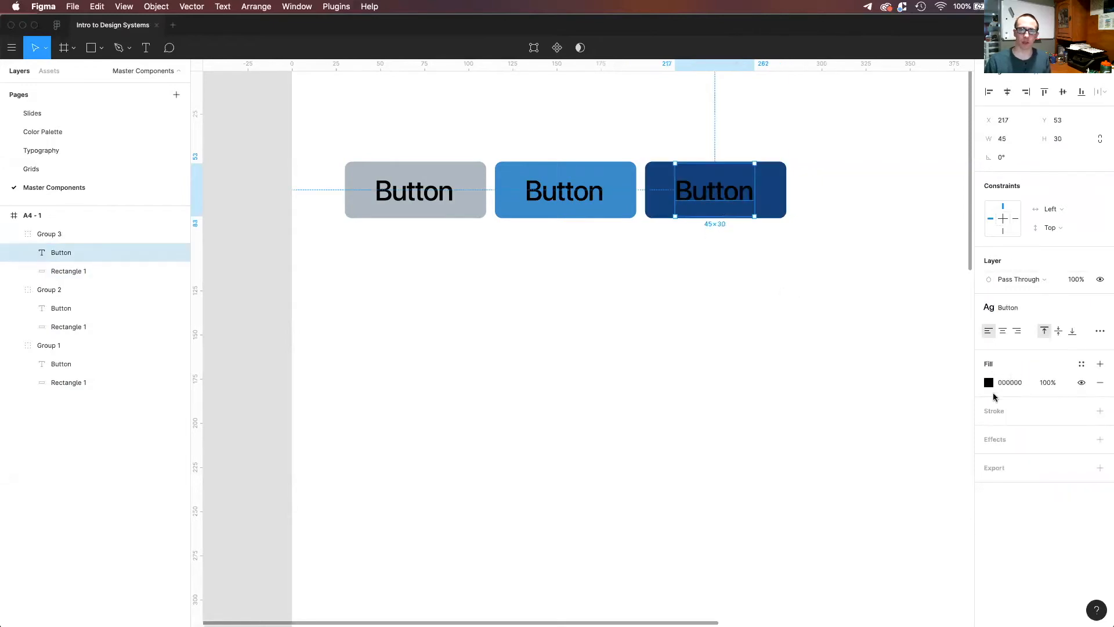
click(990, 384)
drag(931, 411, 781, 303)
click(662, 293)
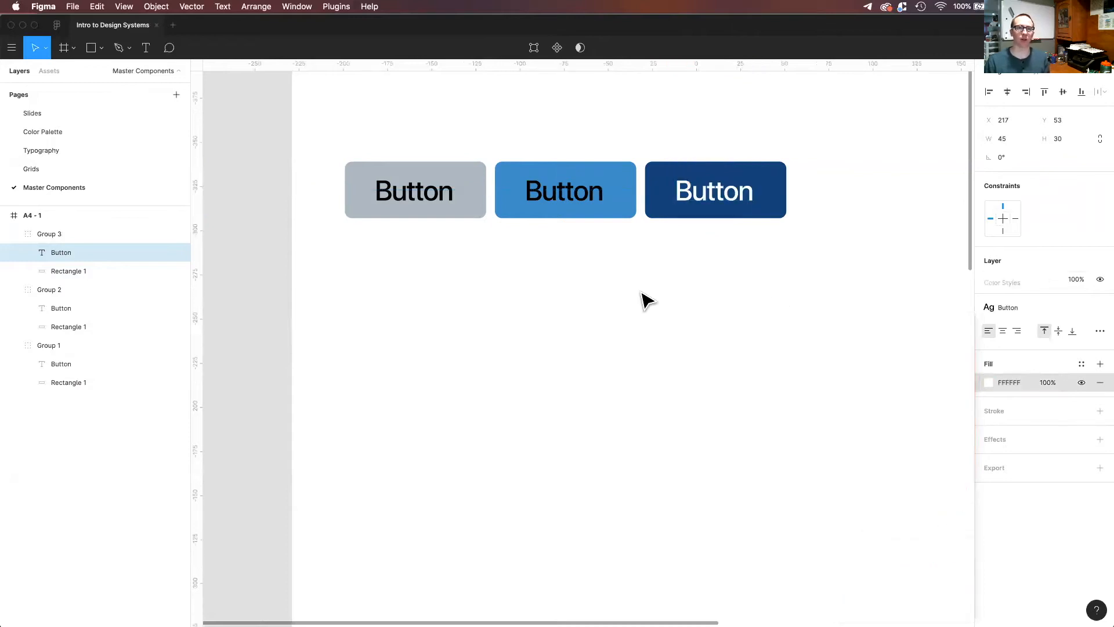
click(556, 203)
click(747, 479)
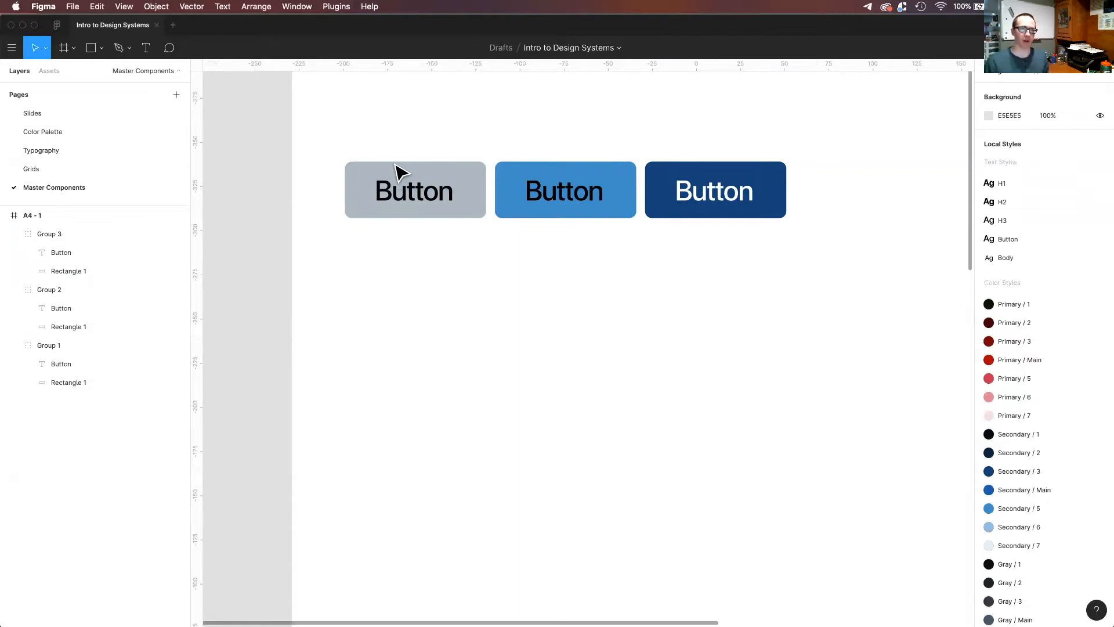
click(524, 215)
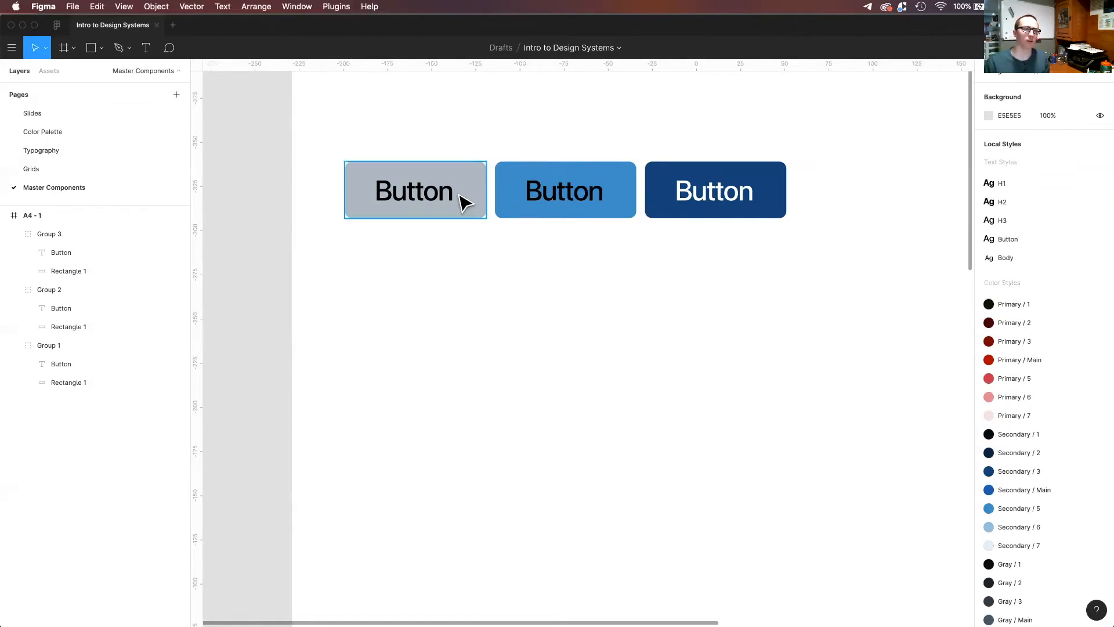
click(438, 203)
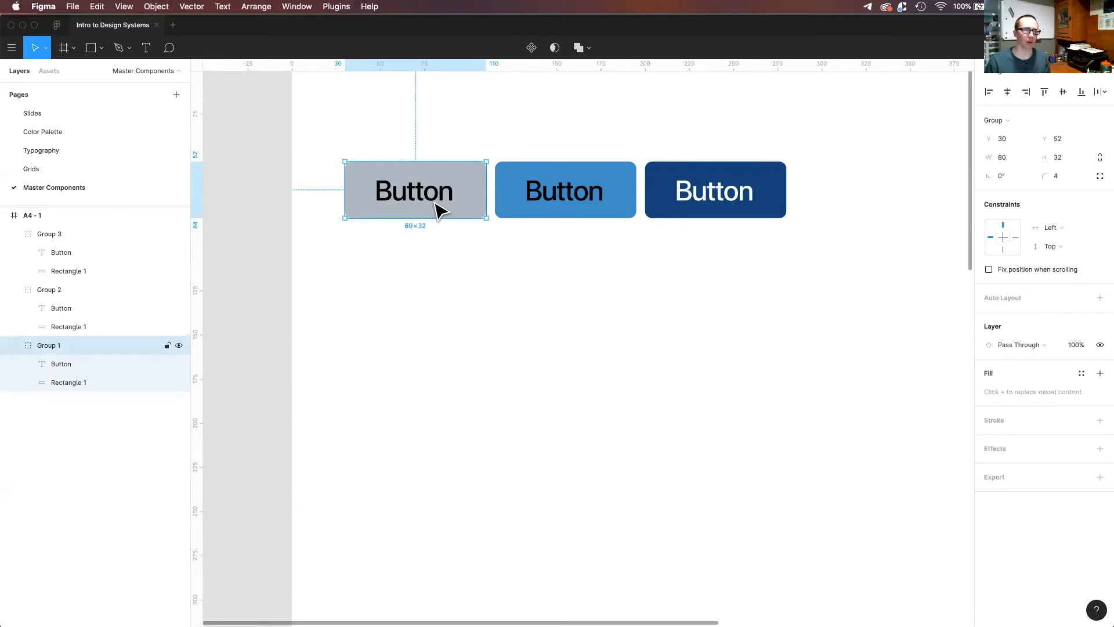
right_click(436, 204)
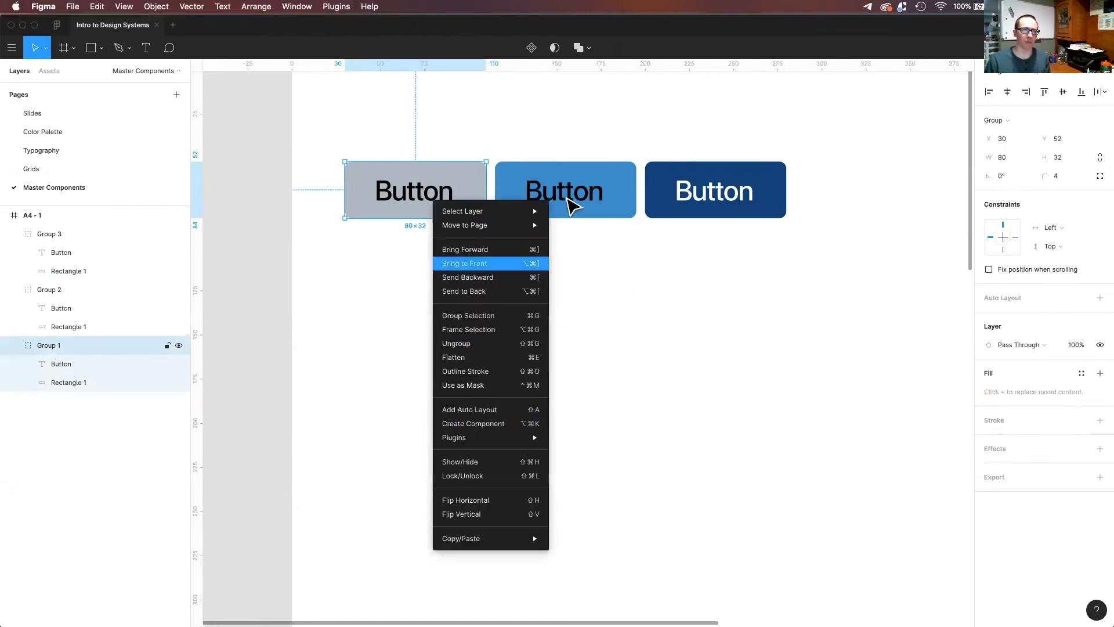
click(559, 98)
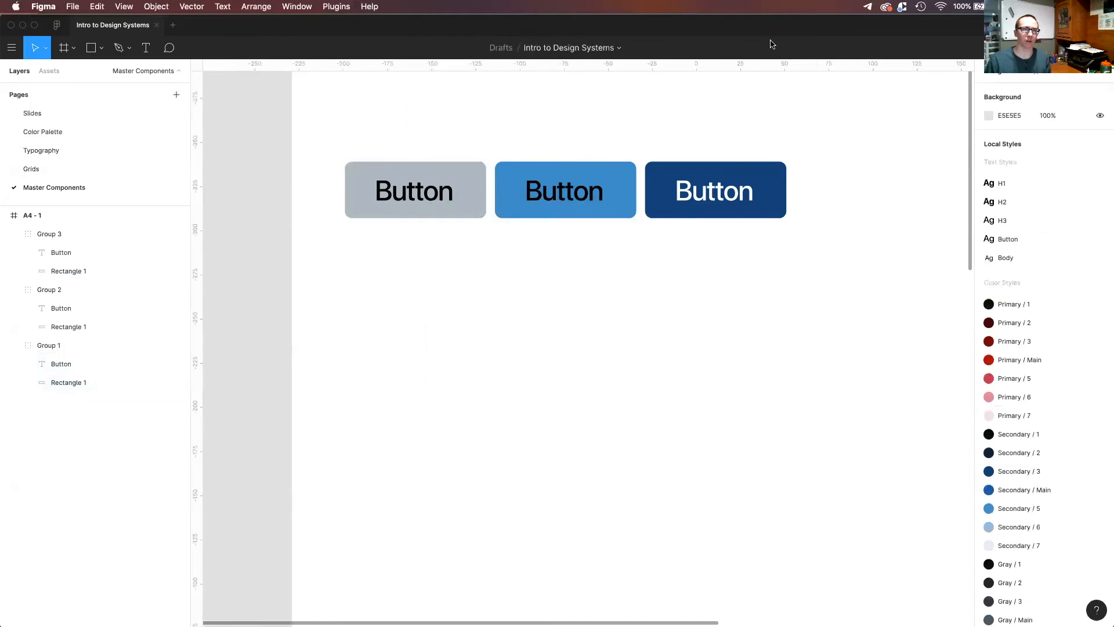
Convert the gray, blue and dark blue button groups into three separate components.
click(474, 209)
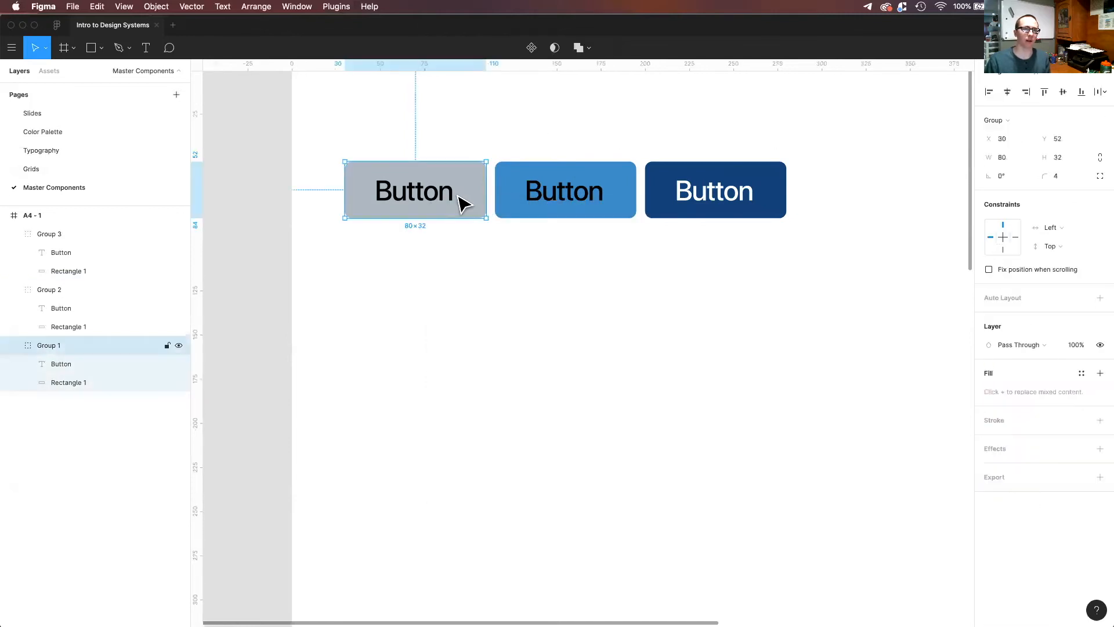
click(532, 49)
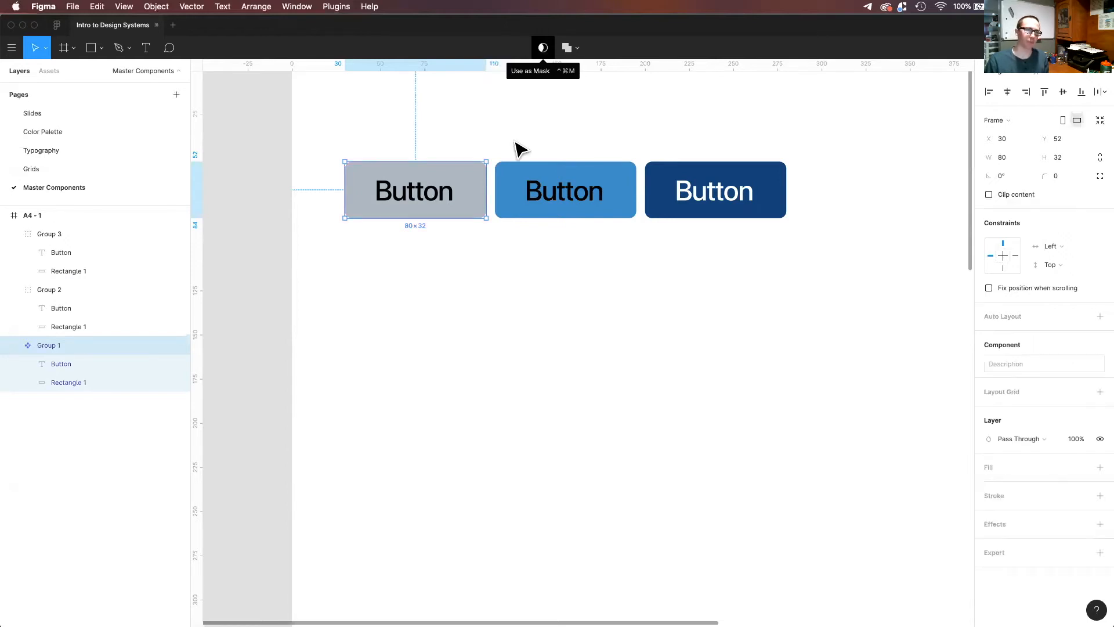
click(516, 213)
click(532, 47)
click(667, 171)
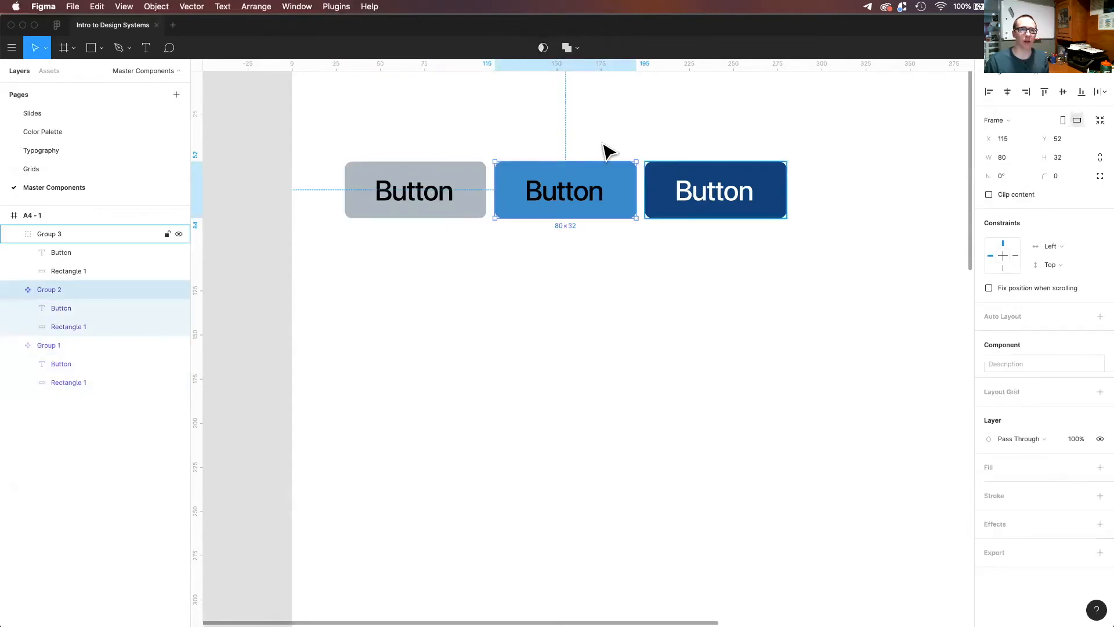
click(532, 49)
click(696, 331)
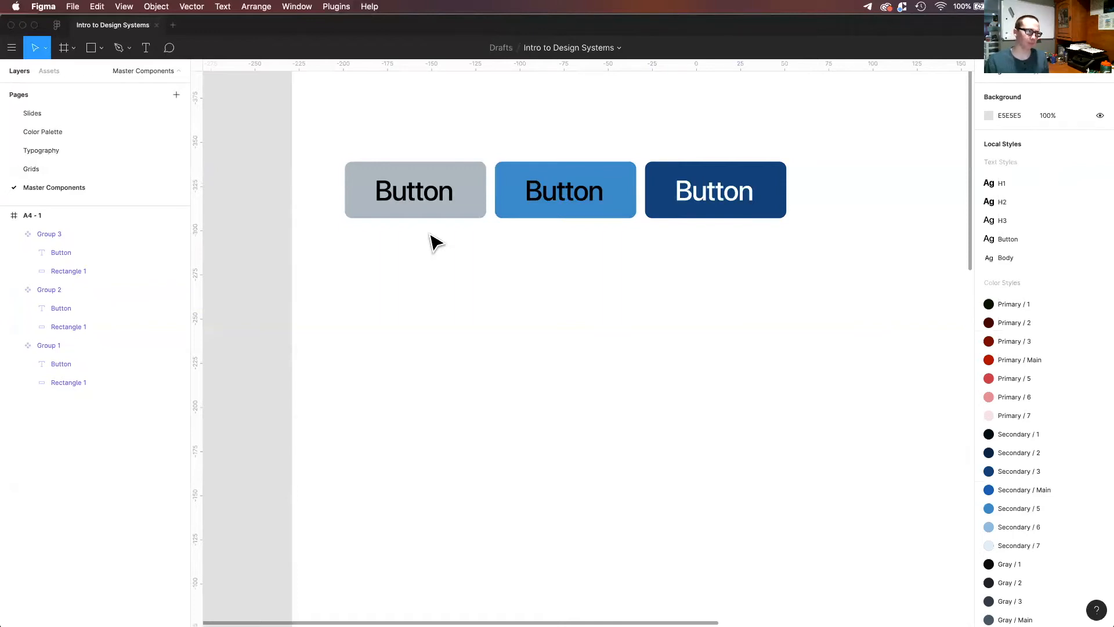
Rename the gray button component as "Button / Default".
click(441, 192)
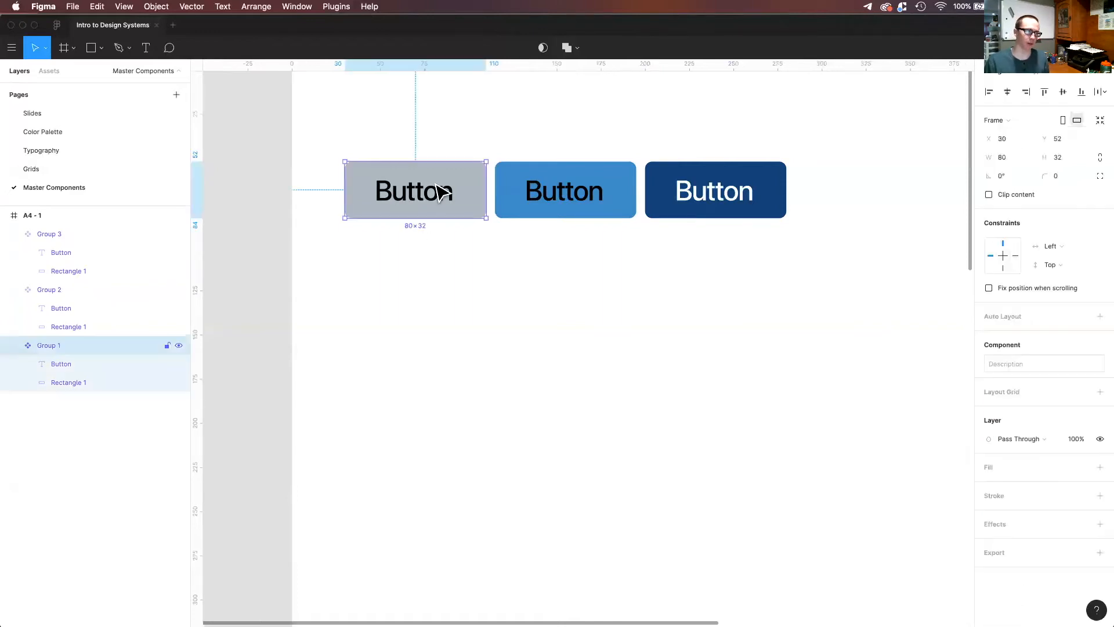
double_click(50, 346)
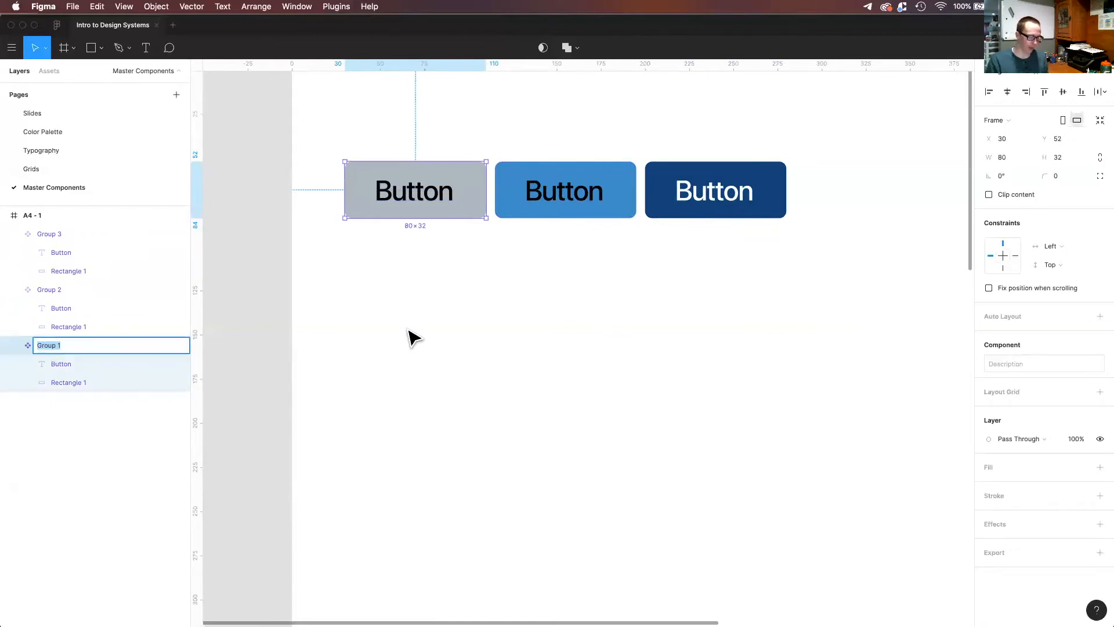
text(Button /)
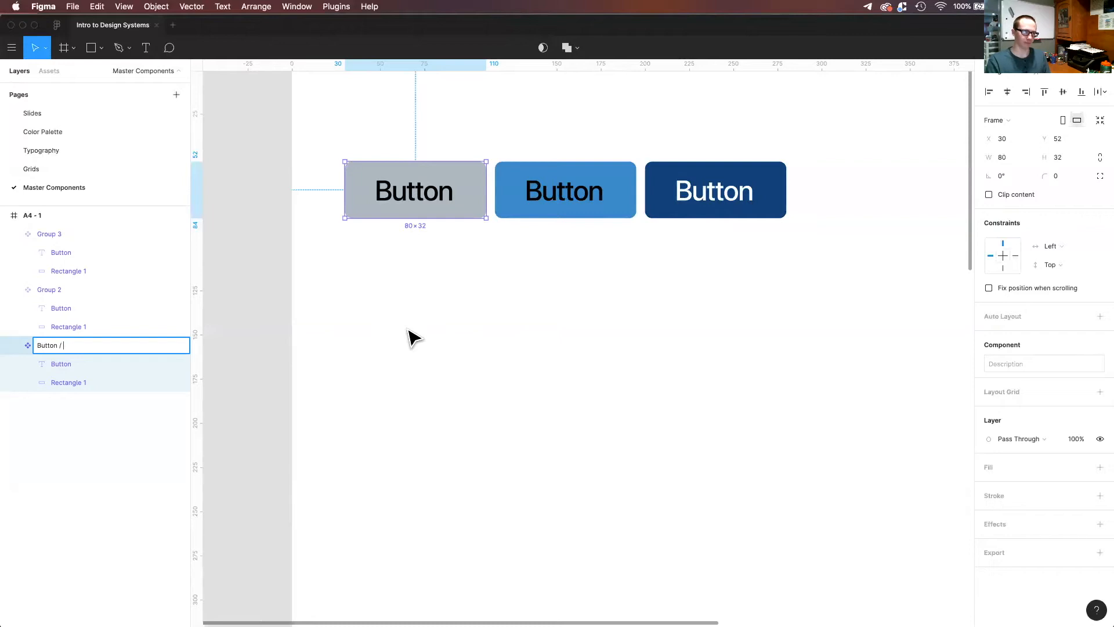
text(Default)
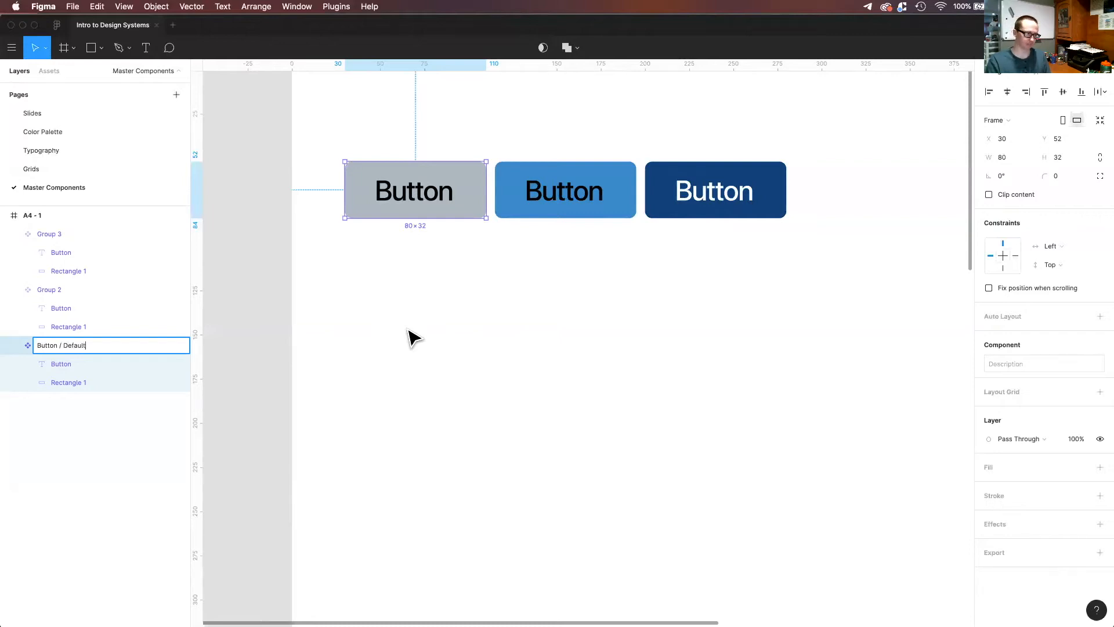
key(Return)
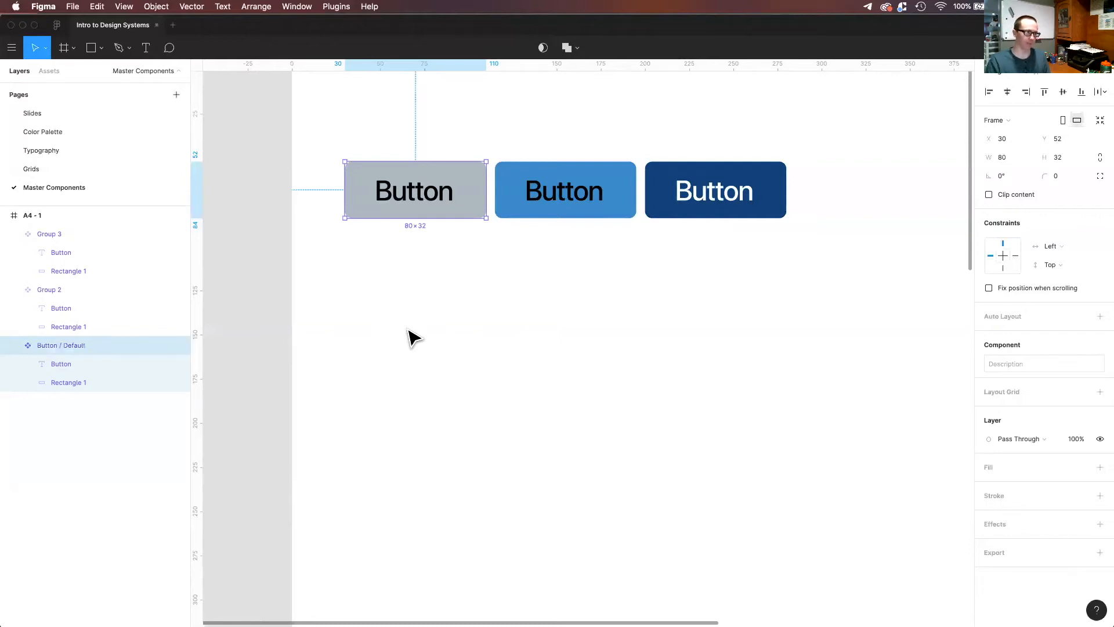
Rename the A4 - 1 frame as "Component Page" and expand its component groups in the local assets.
click(44, 75)
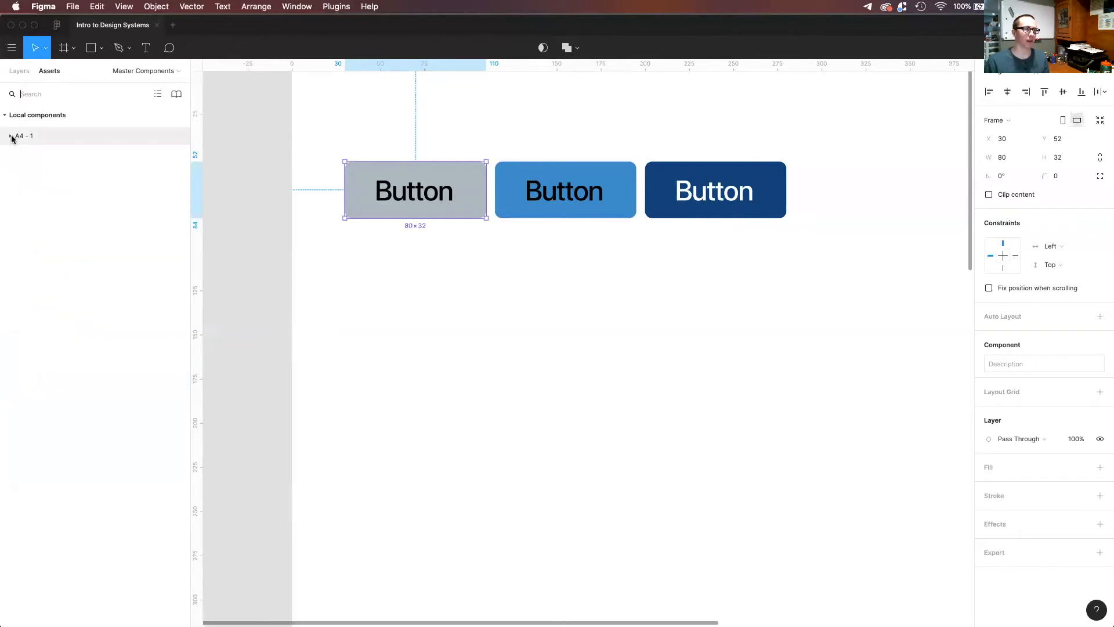
scroll(424, 256, up, 5)
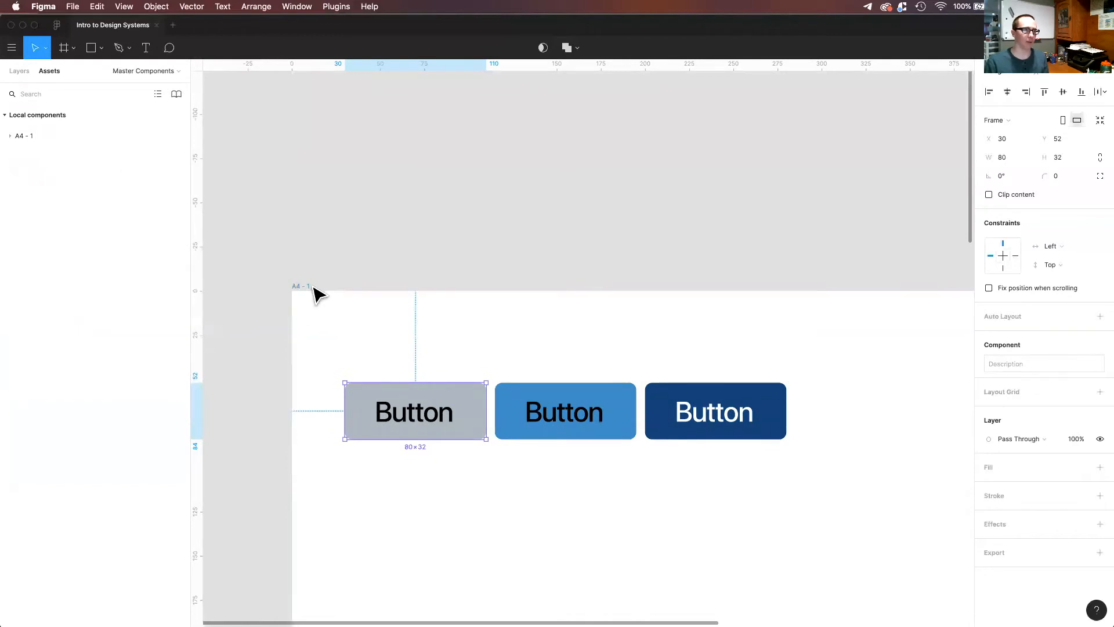
click(309, 286)
key(super+r)
text(Component Page)
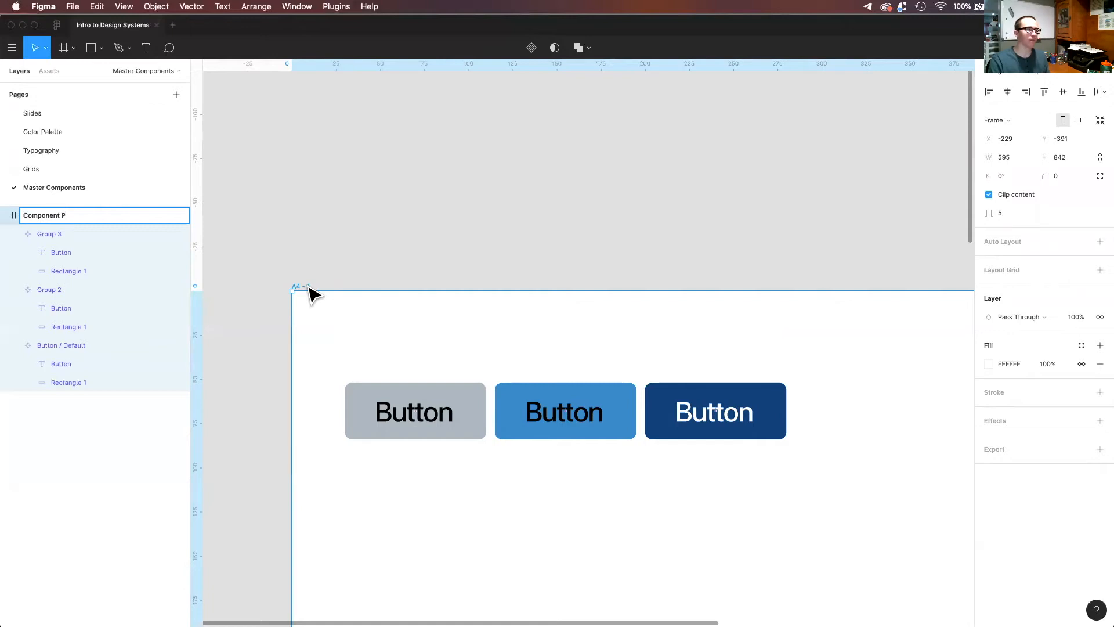
key(Return)
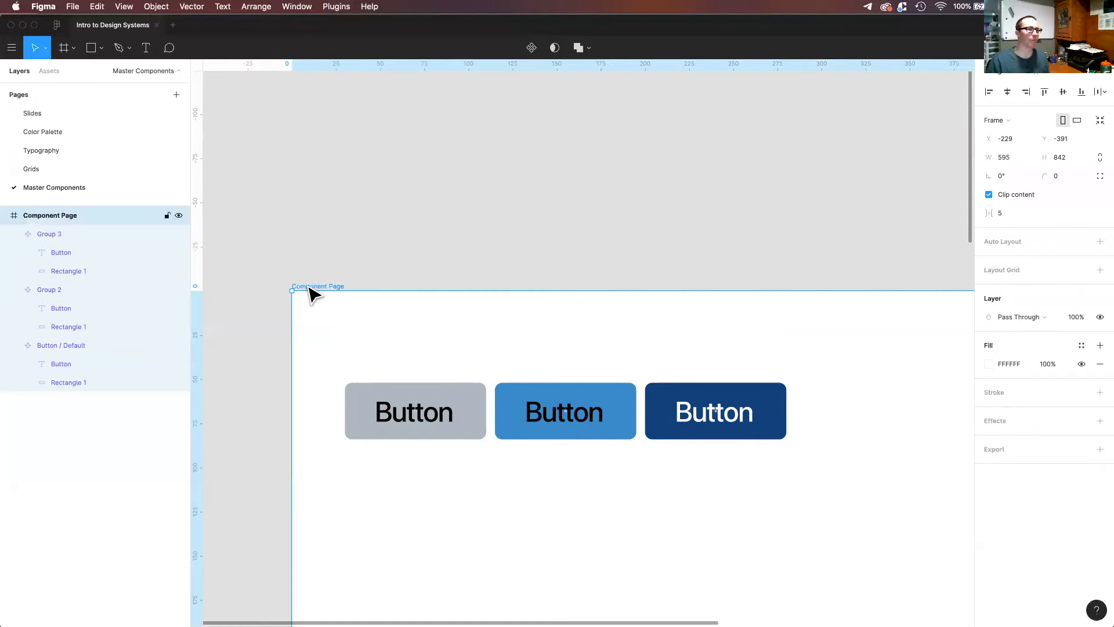
click(50, 72)
click(10, 137)
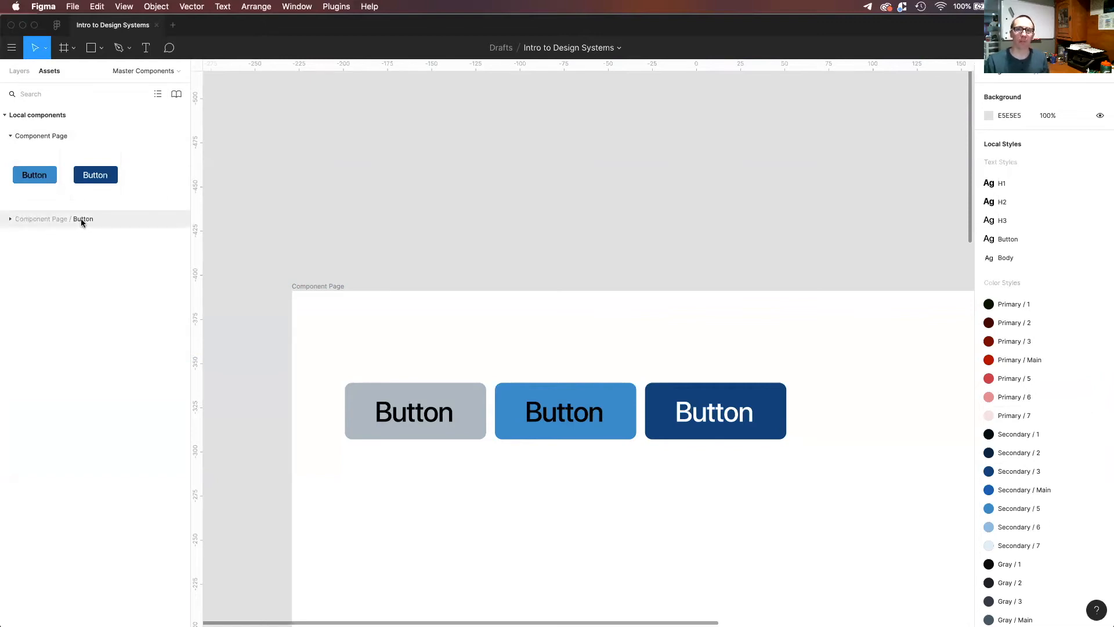
click(9, 219)
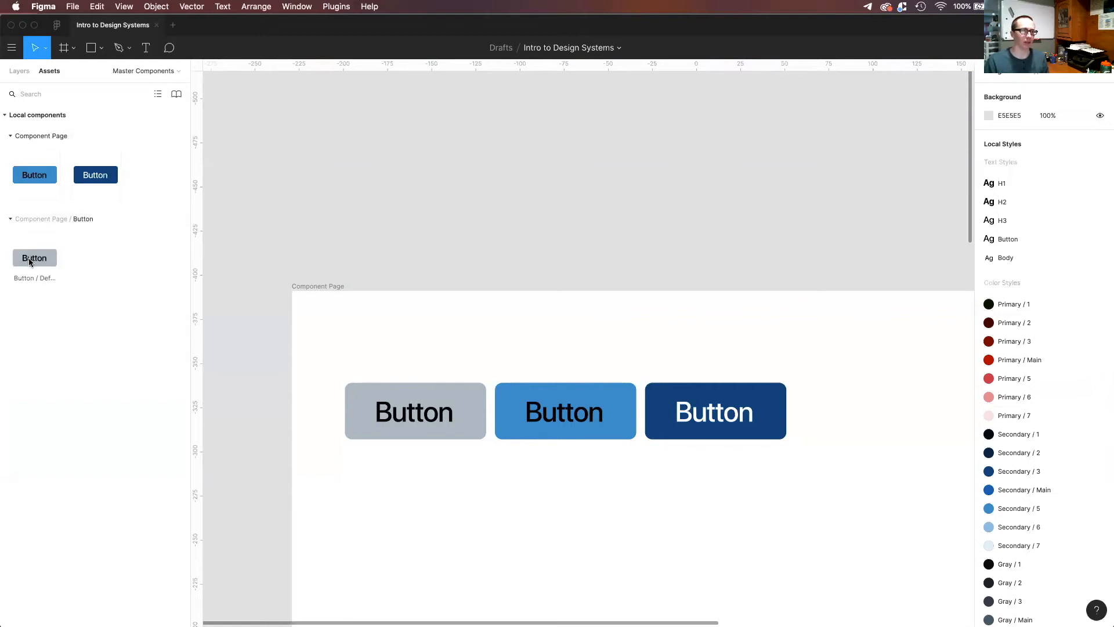
Rename the middle blue button component as "Button / Active" and check its grouping in the local assets.
click(20, 71)
click(554, 427)
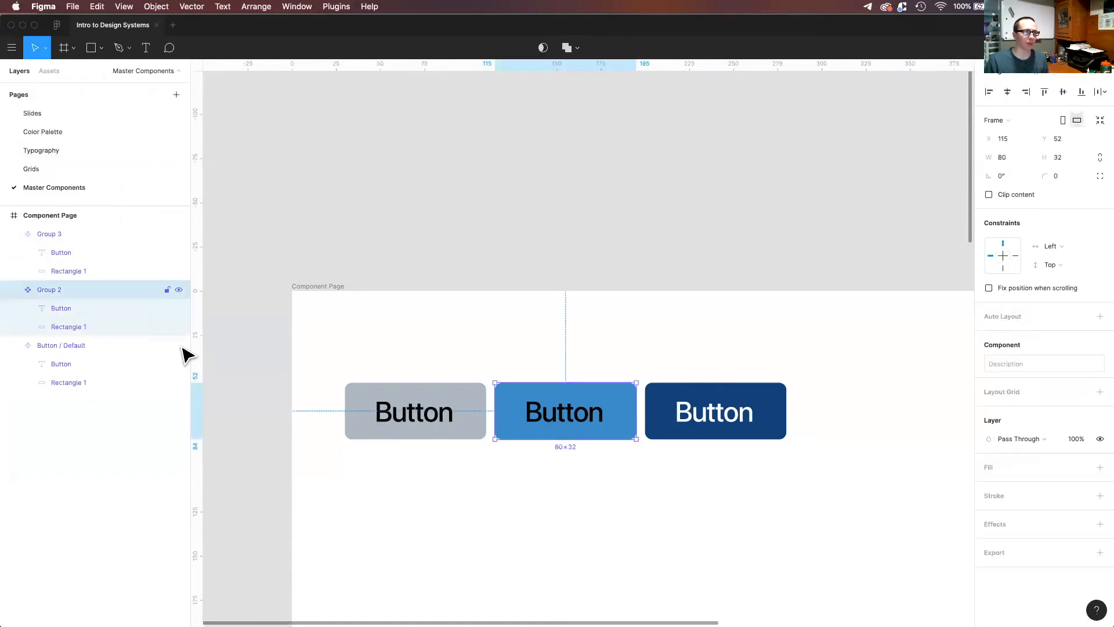
double_click(42, 290)
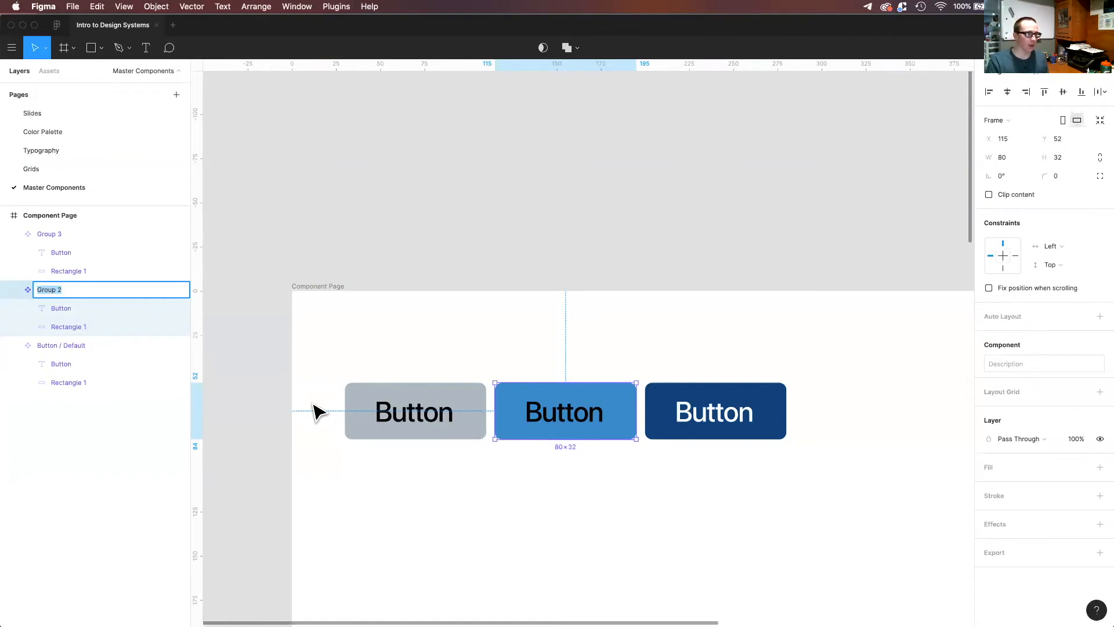
text(Button / Active)
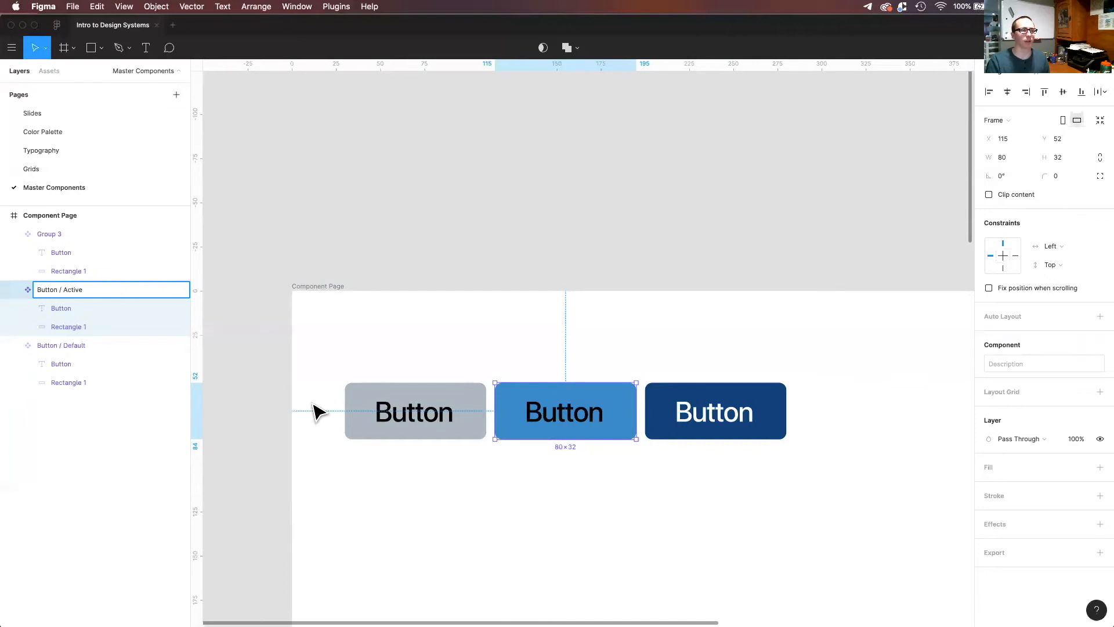
key(Return)
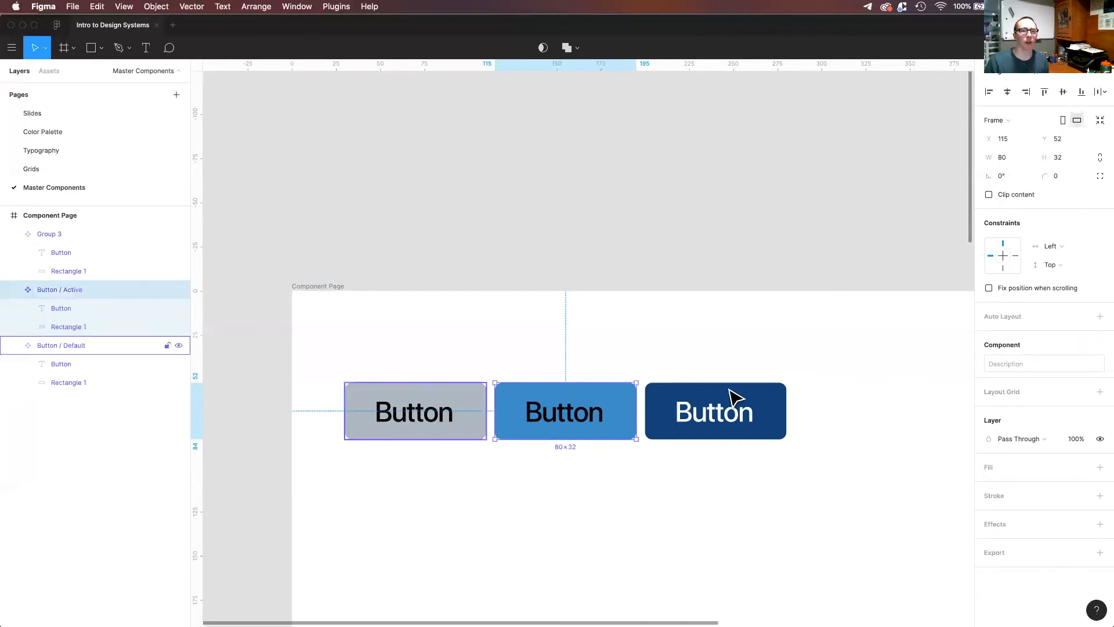
click(50, 71)
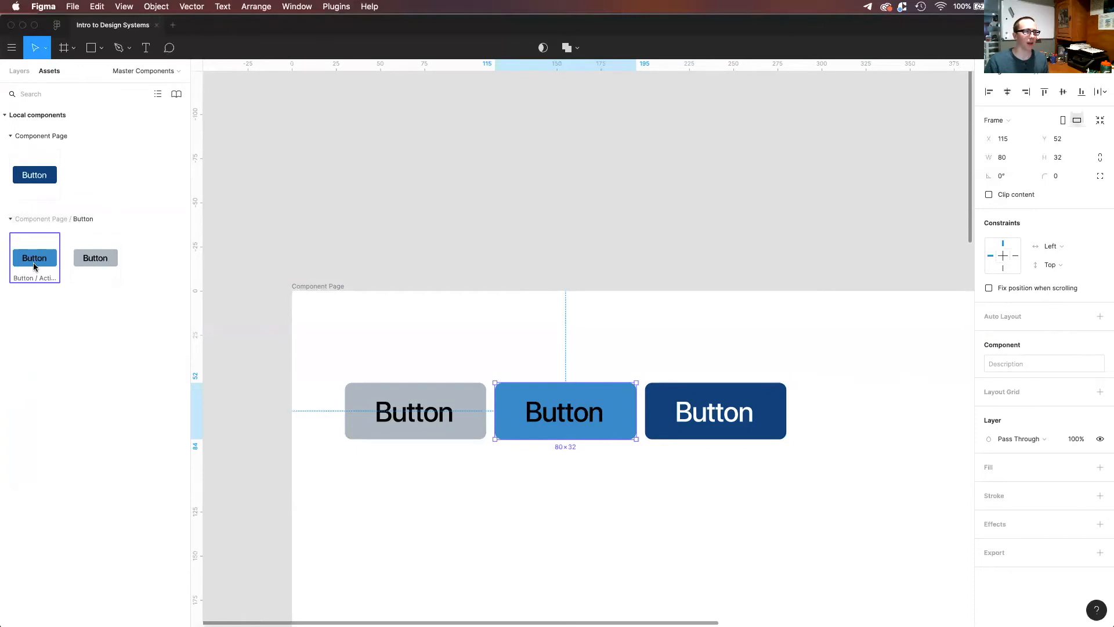
Rename the dark blue button component as "Button / Hover" and check its grouping in the local assets.
click(691, 409)
key(super+r)
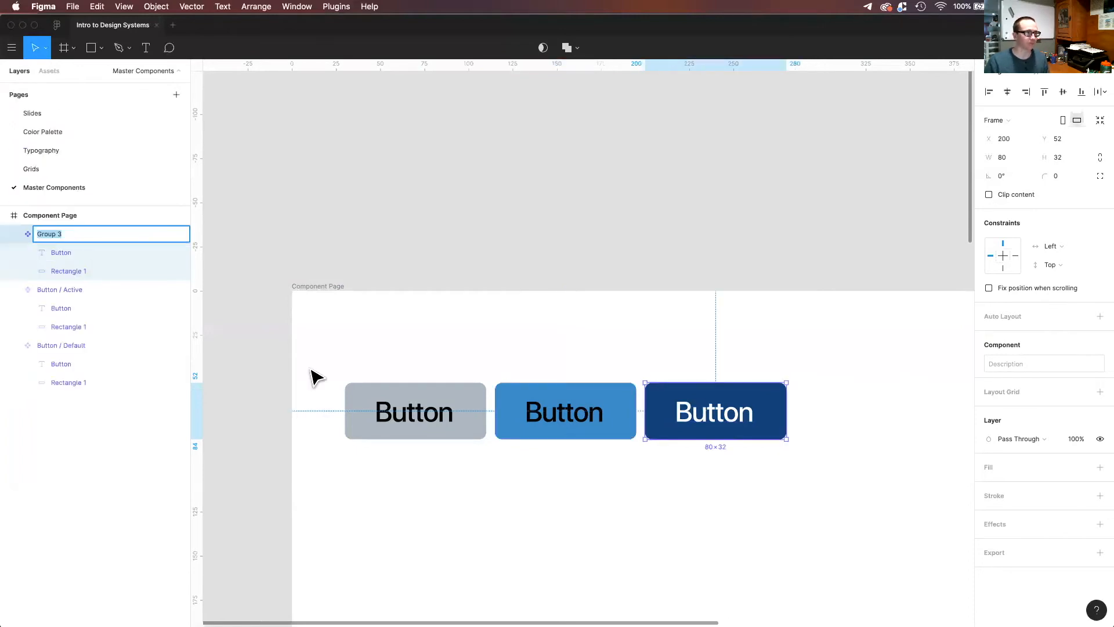
text(Button /)
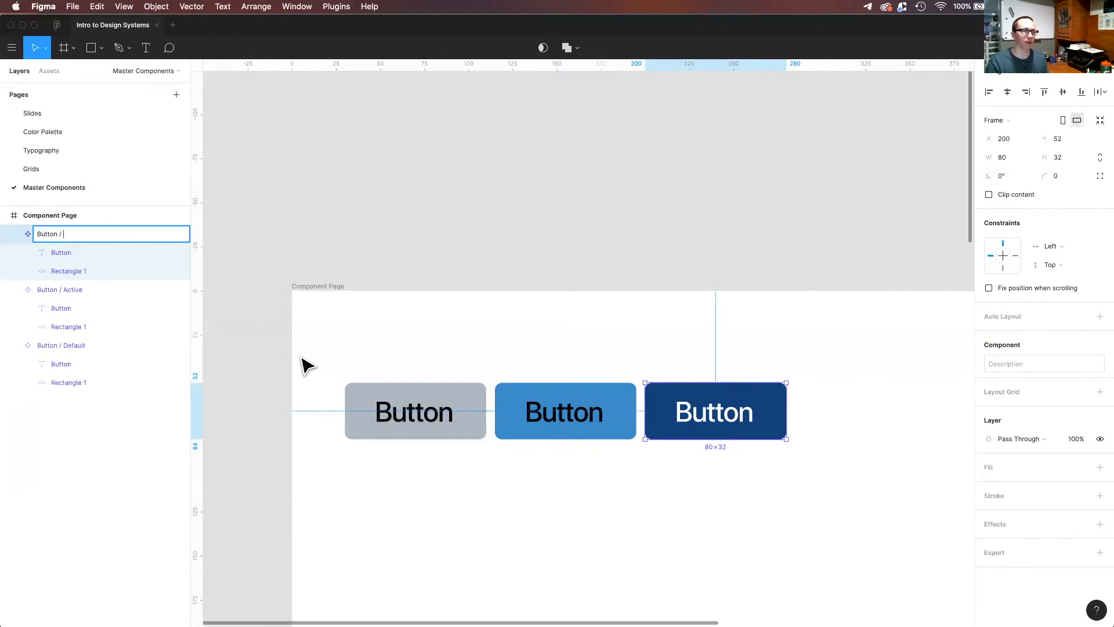
key(Return)
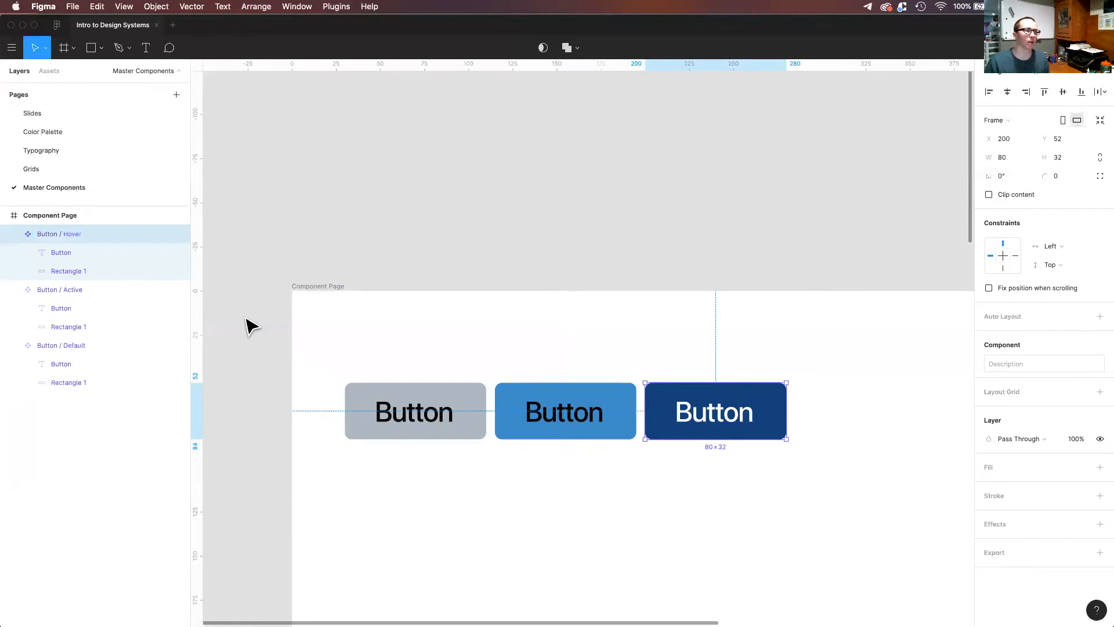
click(46, 71)
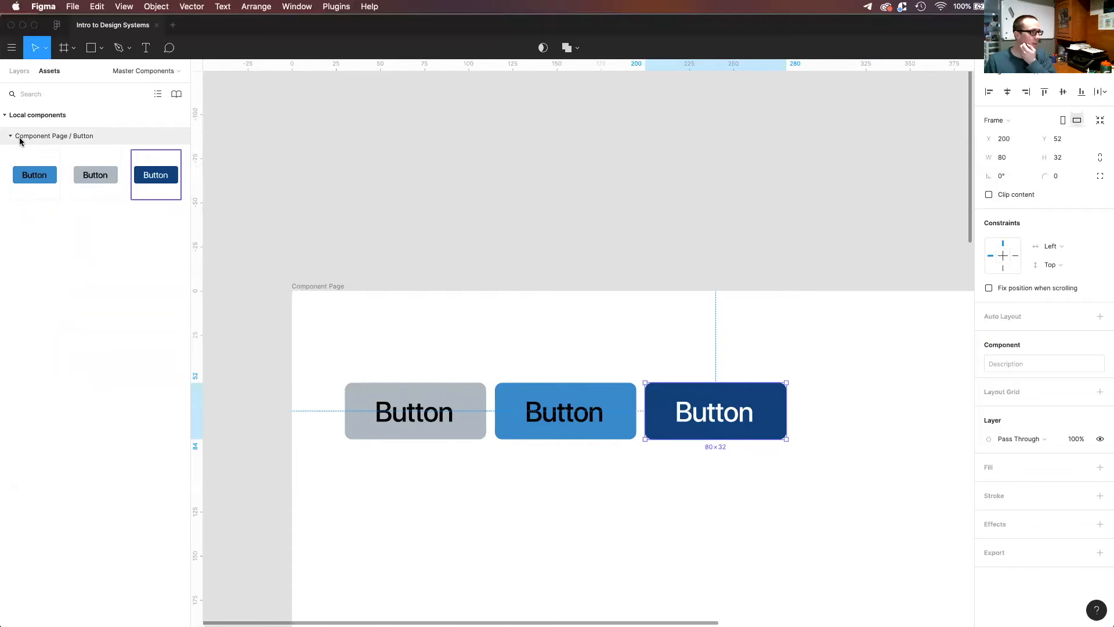
click(434, 430)
key(alt+1)
double_click(48, 346)
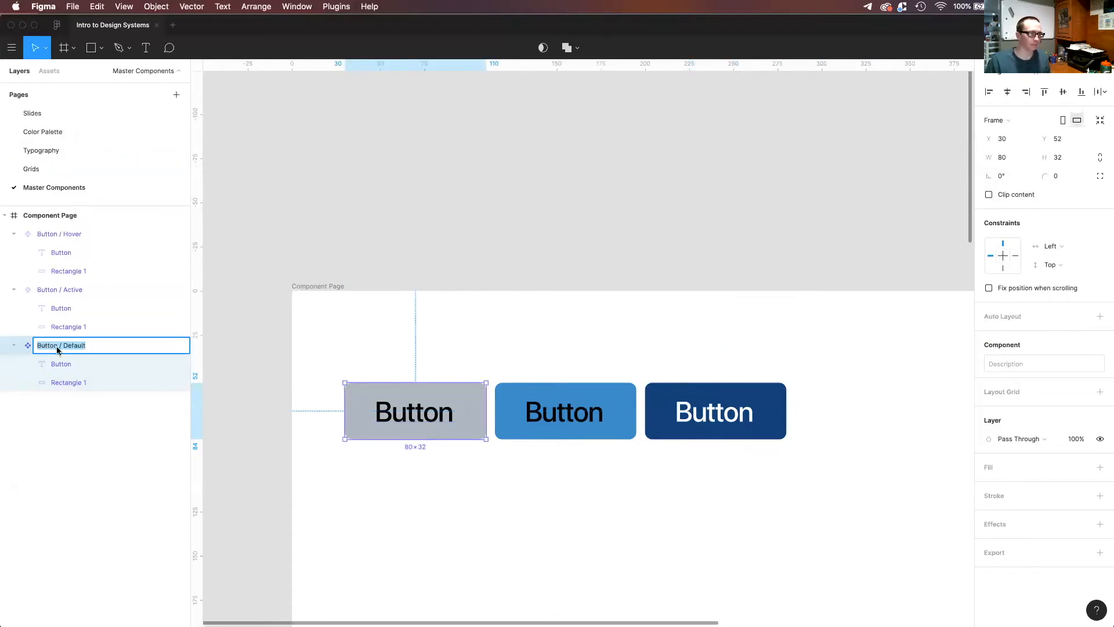
Change the gray button's label text to "Go".
click(420, 424)
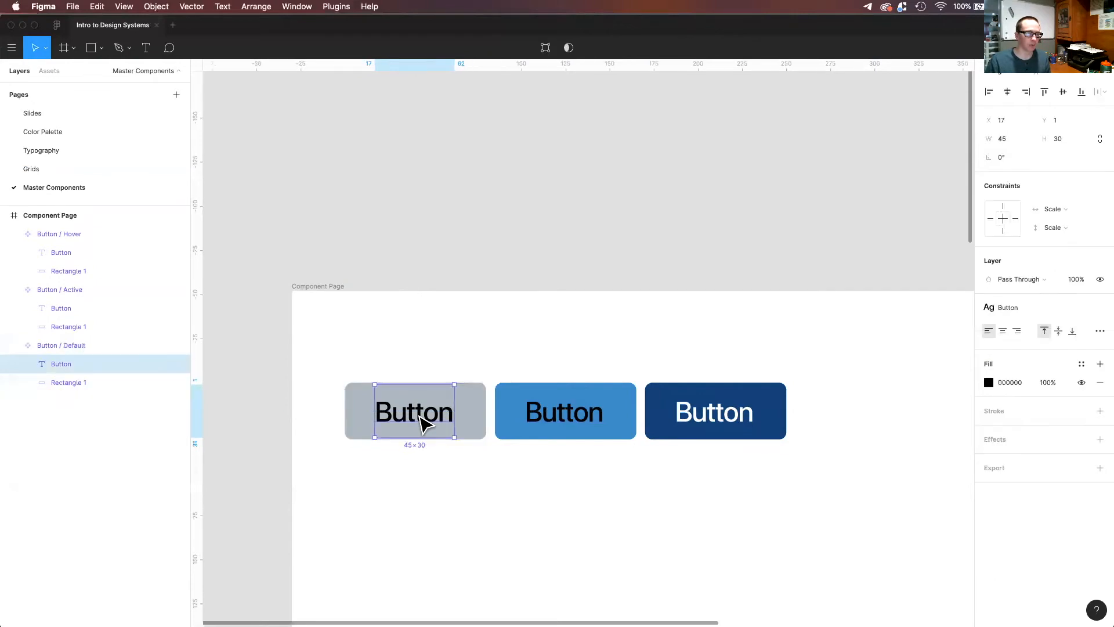
double_click(422, 418)
text(Go)
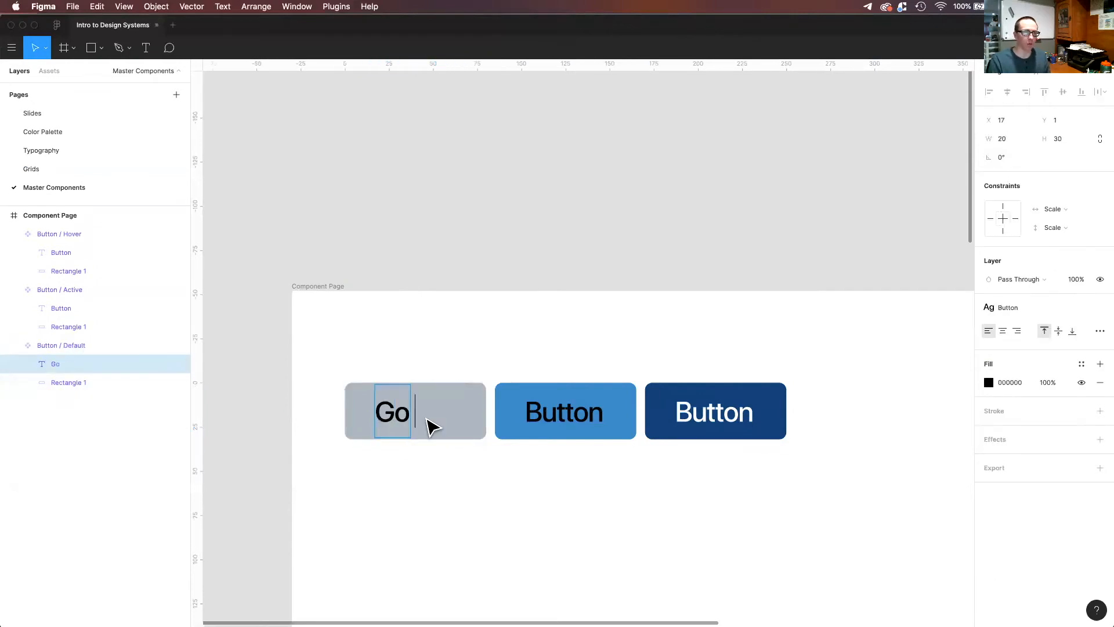
key(Escape)
key(Escape)
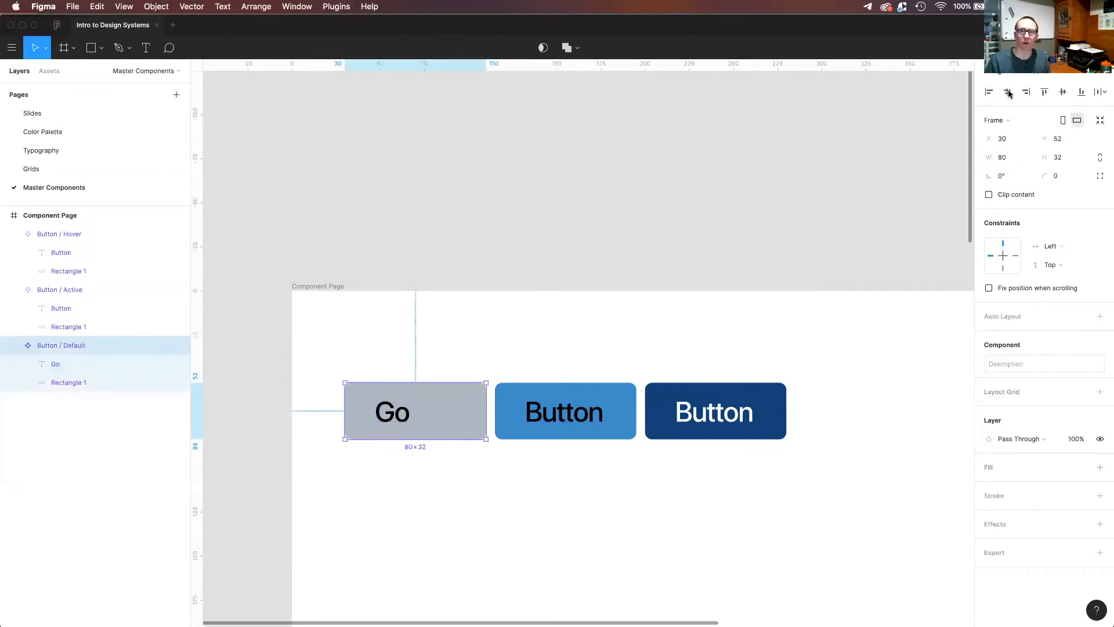
Undo the accidental move of the gray button component and center the Go label within its rectangle.
drag(416, 411, 819, 410)
key(super+z)
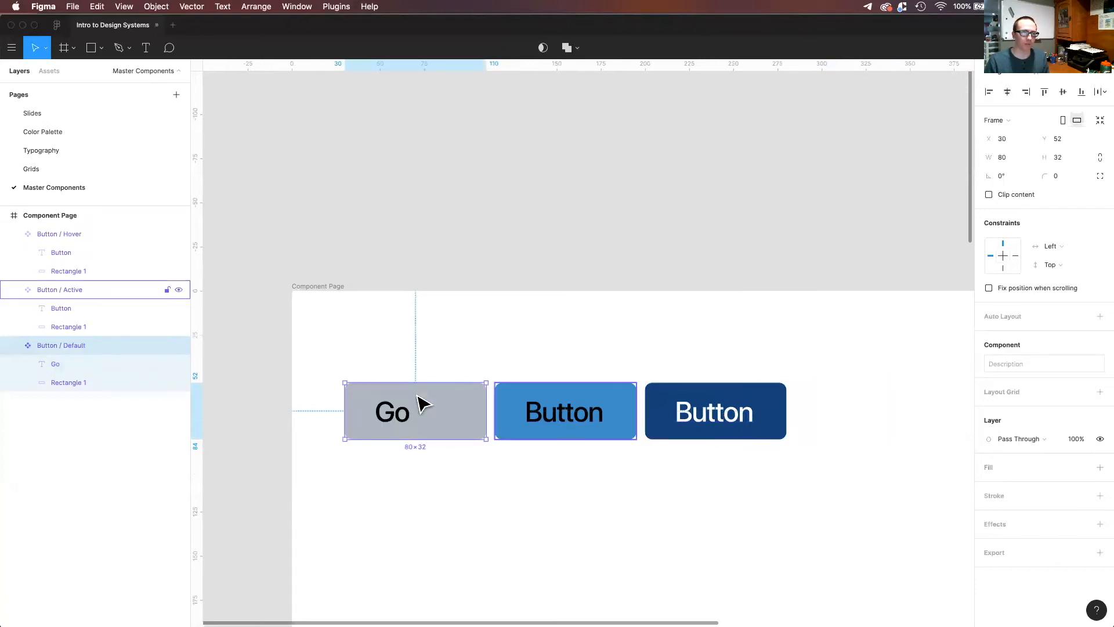
double_click(392, 415)
key(Escape)
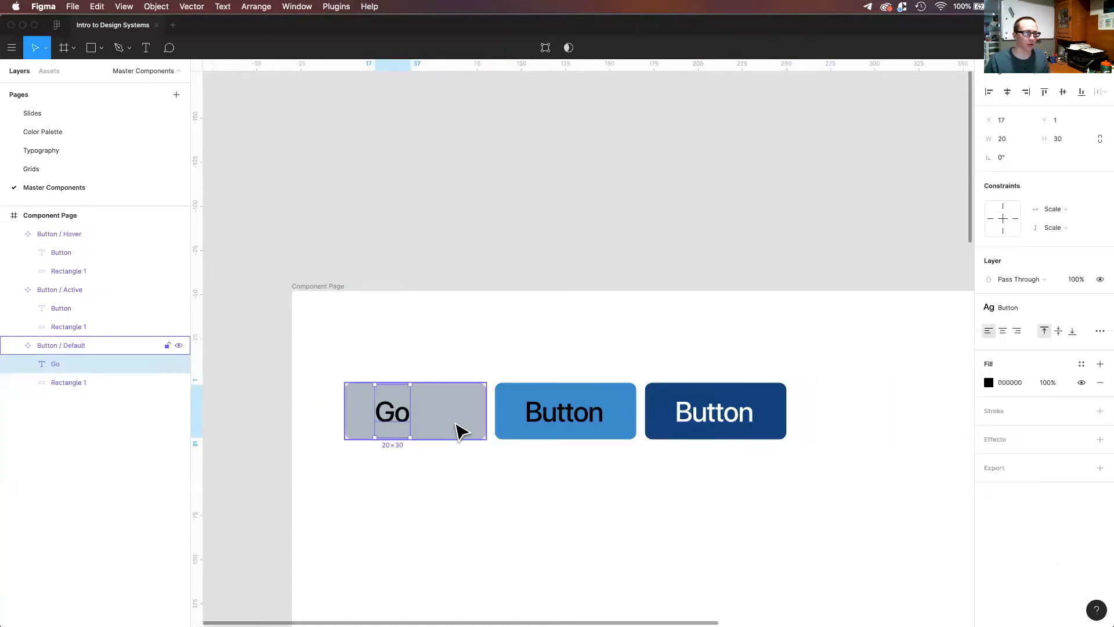
key(Escape)
key(Escape)
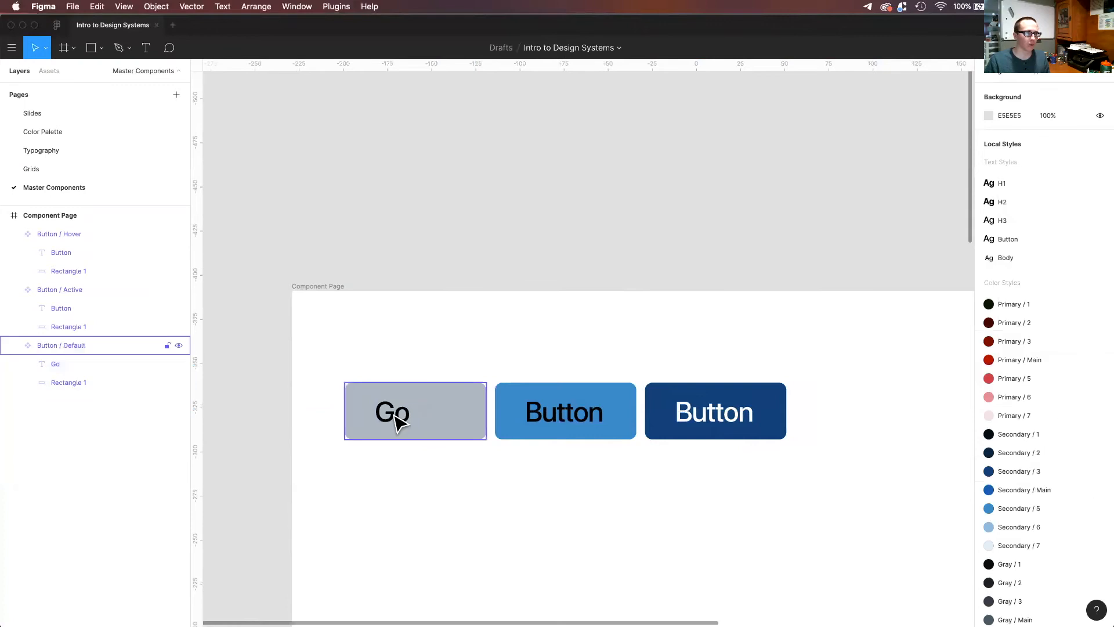
double_click(396, 421)
drag(398, 417, 421, 421)
Change the middle blue button's label to "Go" and center it within the rectangle.
double_click(597, 428)
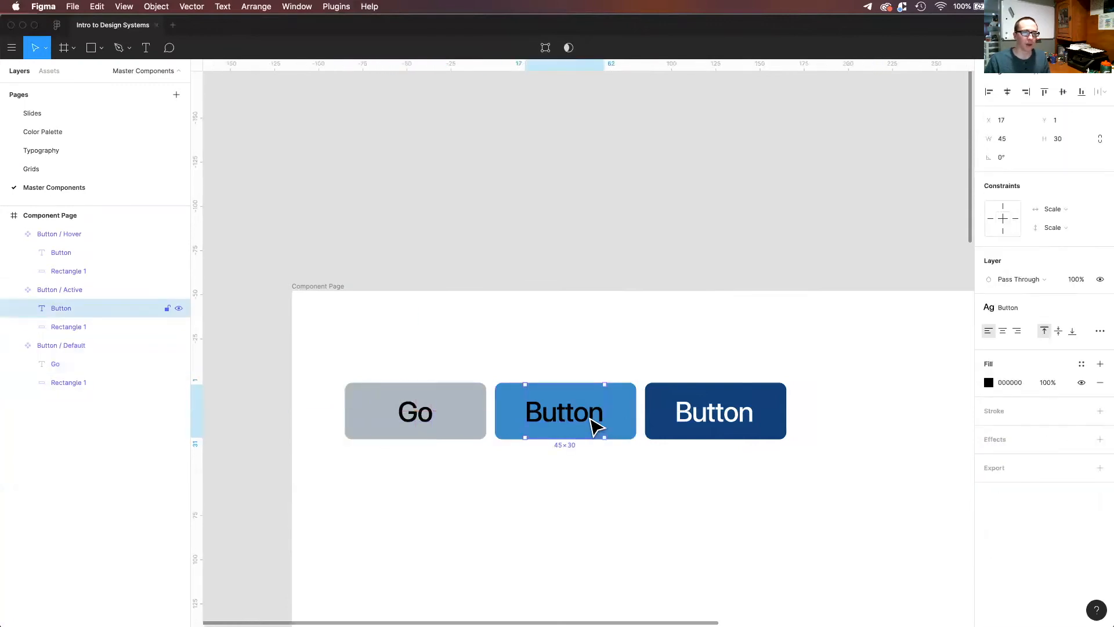
double_click(597, 428)
text(Go)
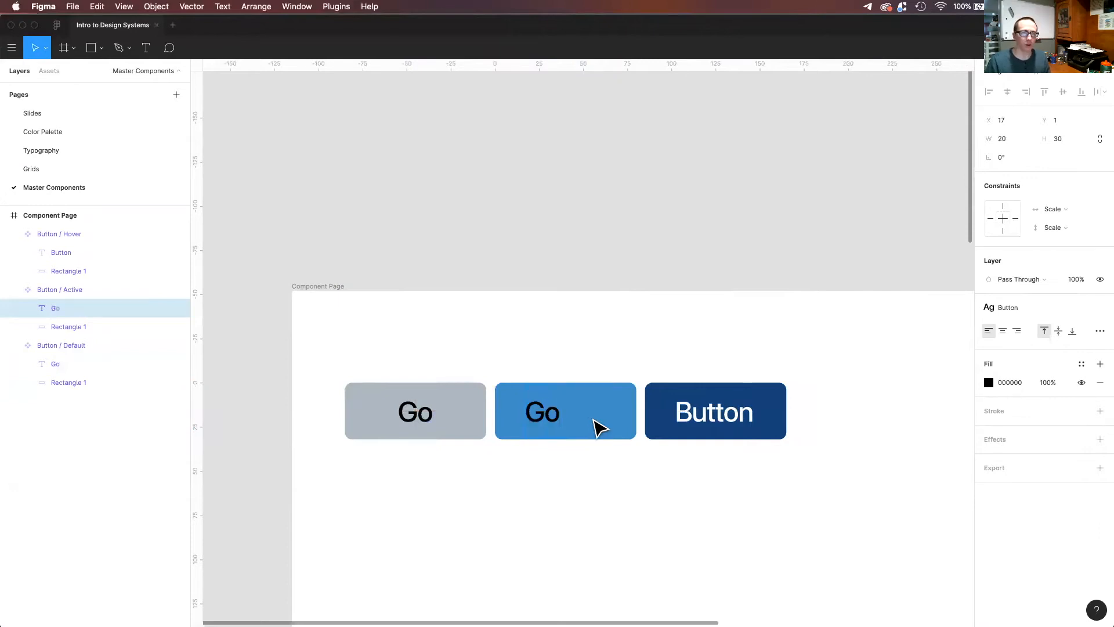
key(Escape)
mouse_move(567, 423)
mouse_down()
mouse_move(583, 425)
mouse_move(571, 415)
mouse_up()
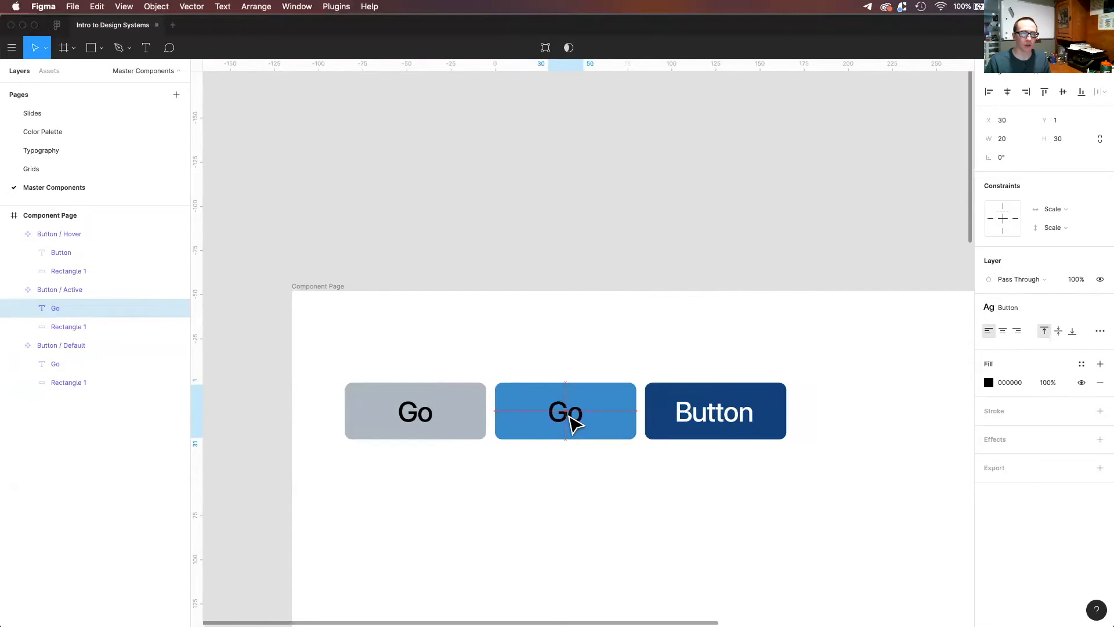
Change the dark blue button's label to "Go" and center it within the rectangle.
double_click(713, 428)
double_click(714, 427)
text(Go)
key(Escape)
drag(714, 418, 735, 418)
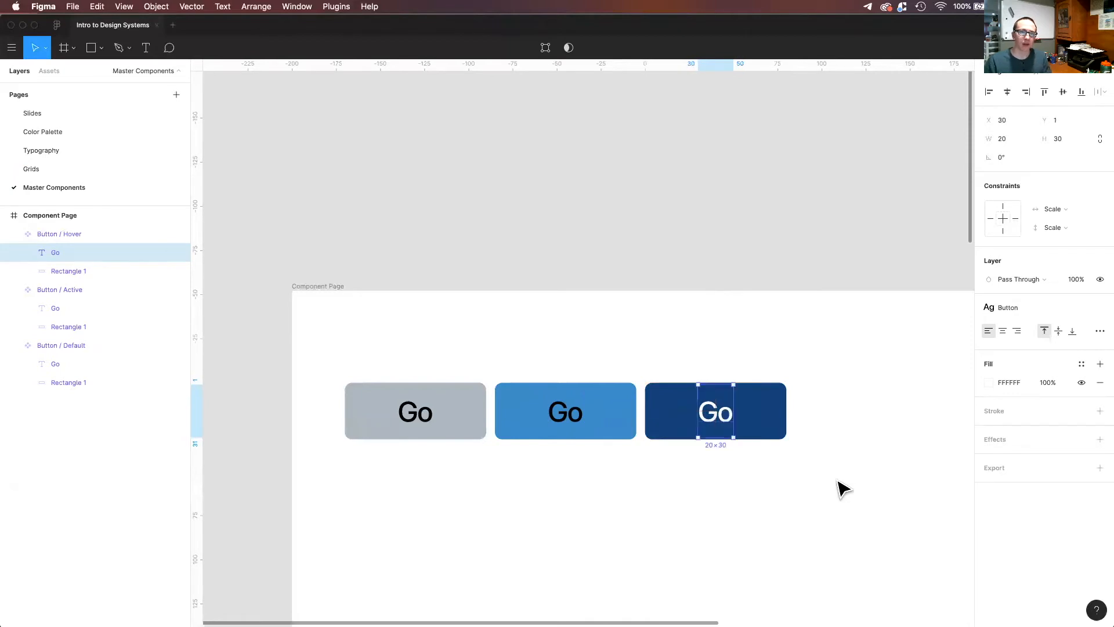
click(839, 487)
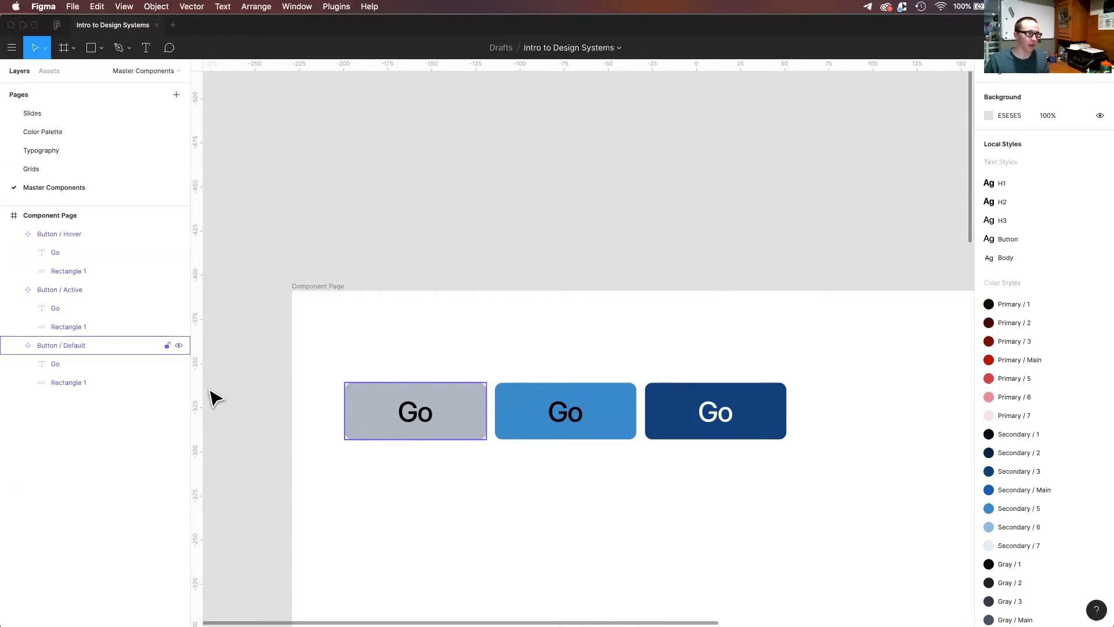
Rename the gray button component as "Button / Go / Default" and check its grouping in the local assets.
click(55, 346)
double_click(58, 347)
text(B)
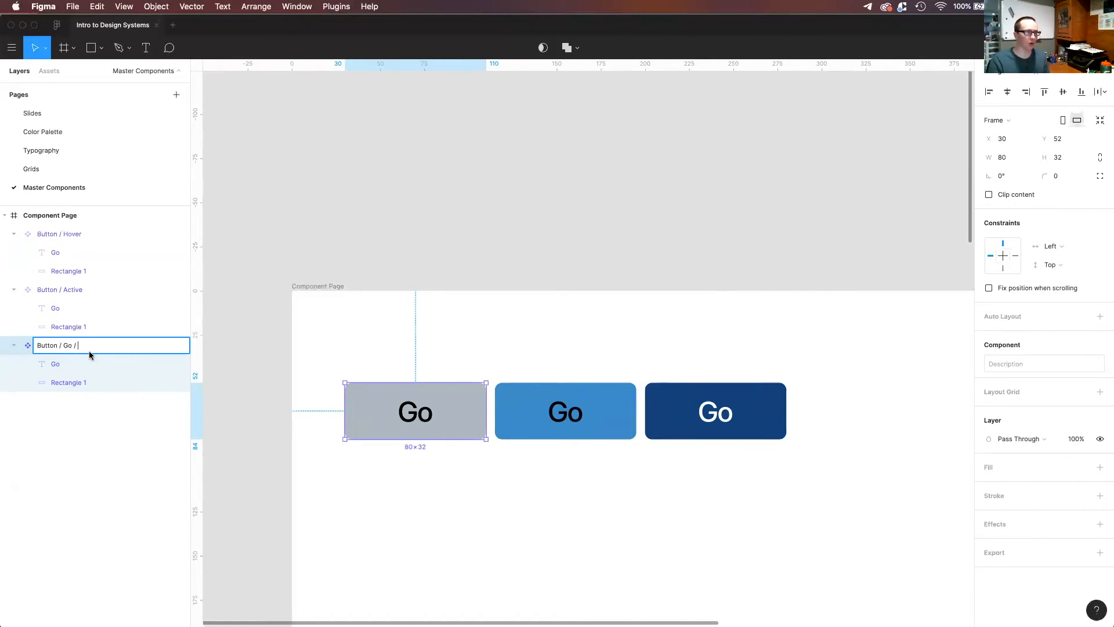
text(efault)
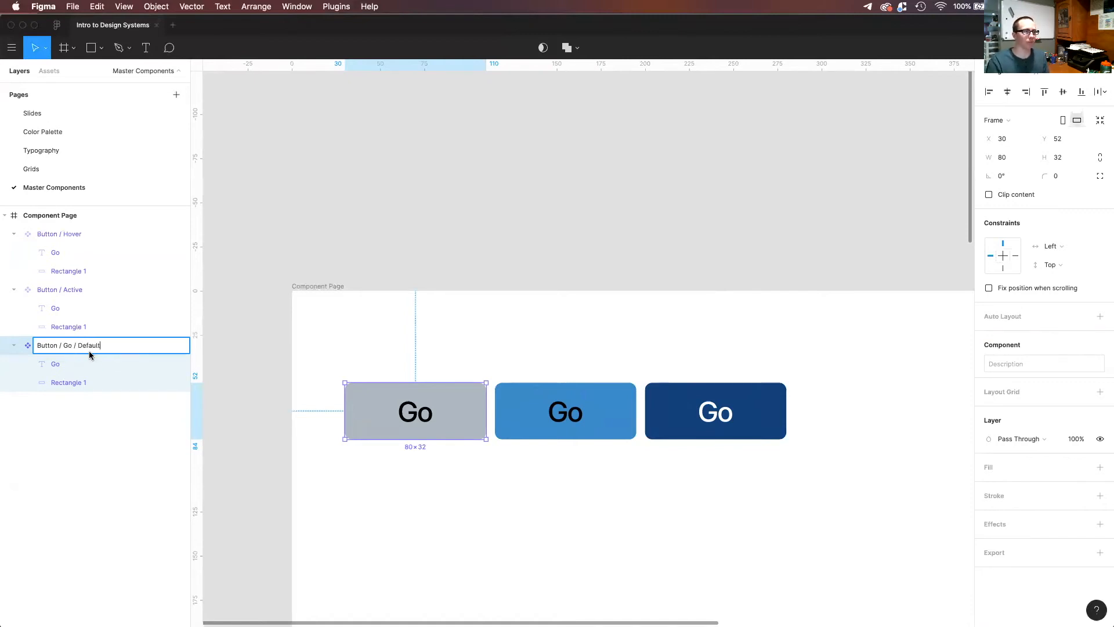
key(Return)
click(54, 75)
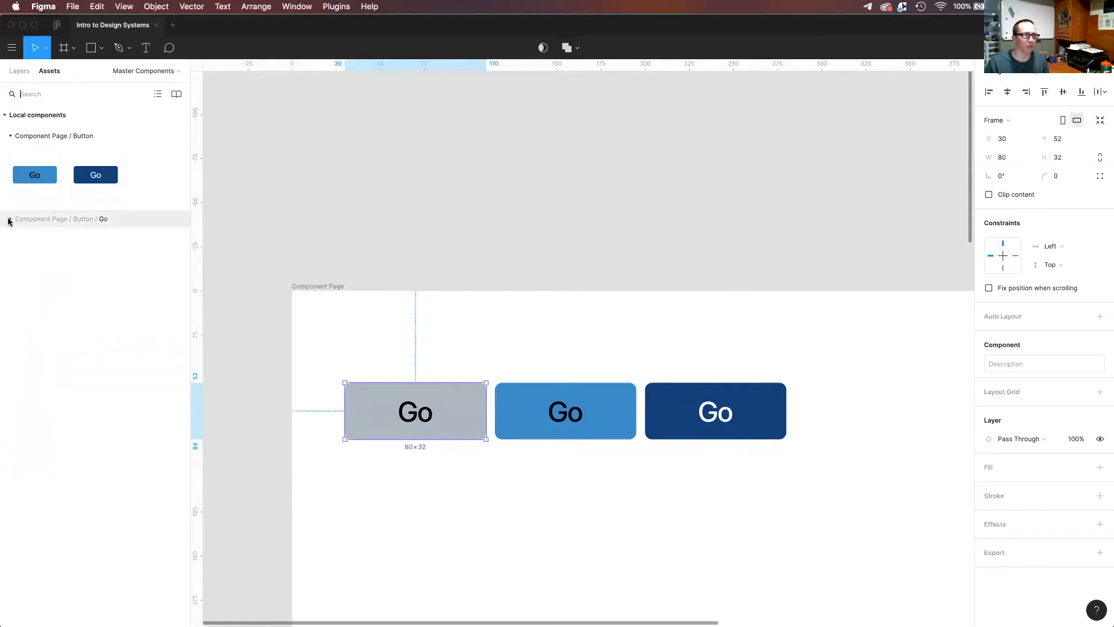
Rename the middle blue Go button component as "Button / Go / Active".
click(79, 223)
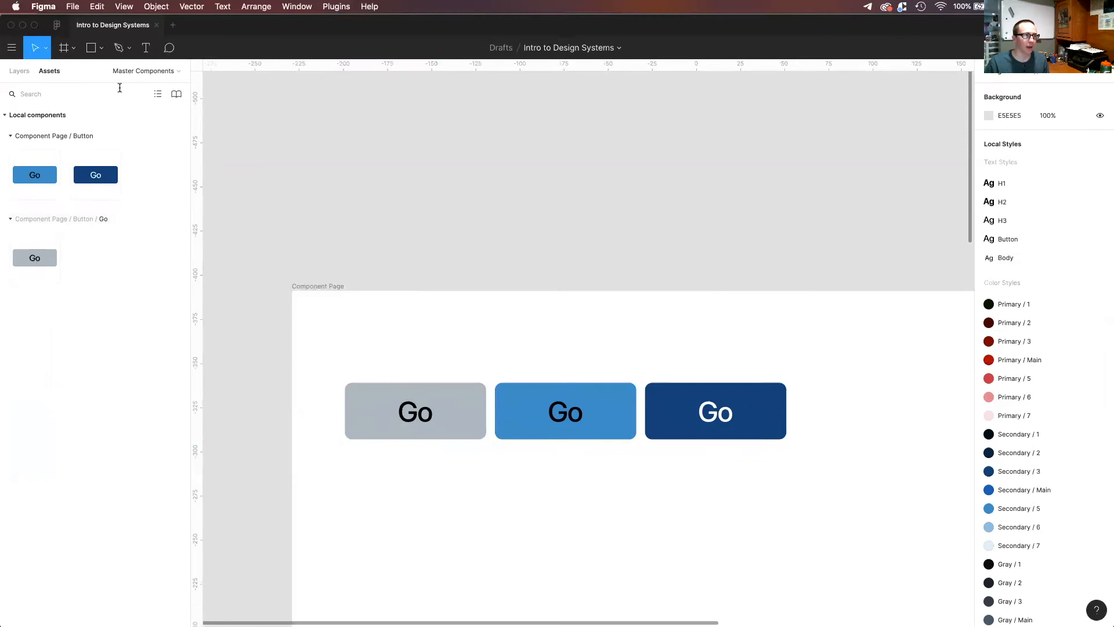
click(20, 70)
click(555, 429)
key(super+r)
key(Right)
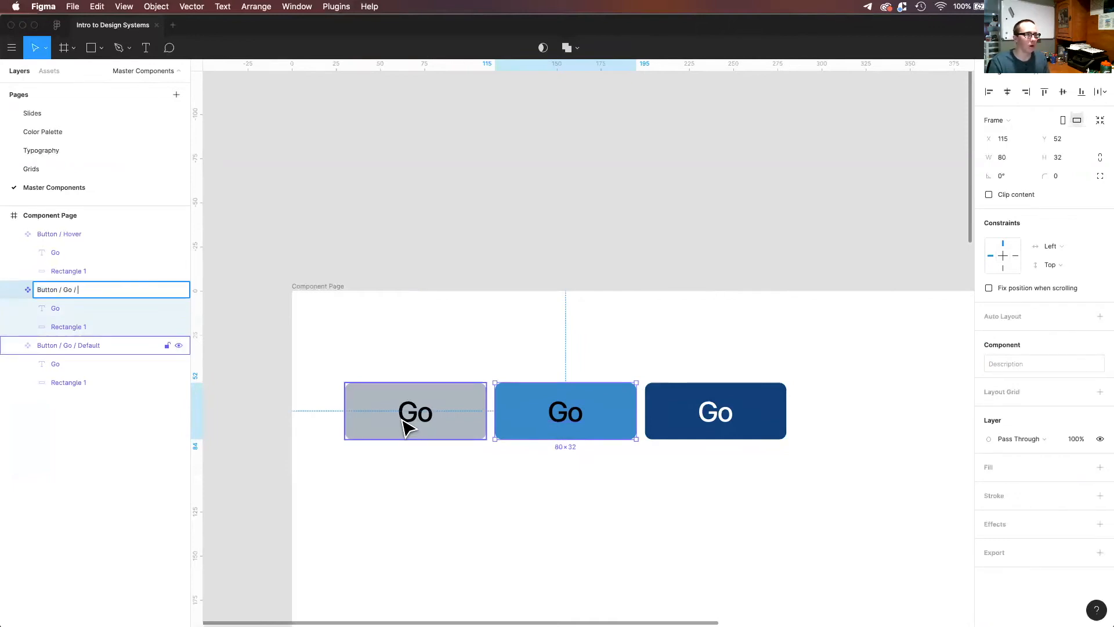
text(Activ)
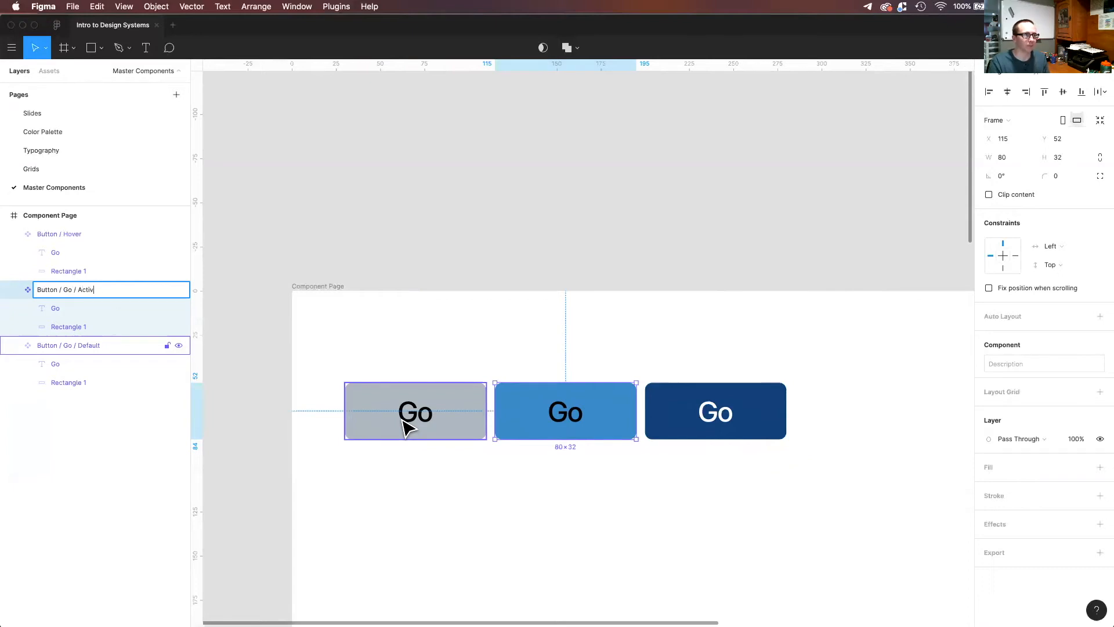
text(e)
key(Return)
Rename the dark blue Go button component as "Button / Go / Hover".
double_click(81, 234)
key(Right)
key(BackSpace)
key(BackSpace)
key(BackSpace)
key(BackSpace)
text(Go)
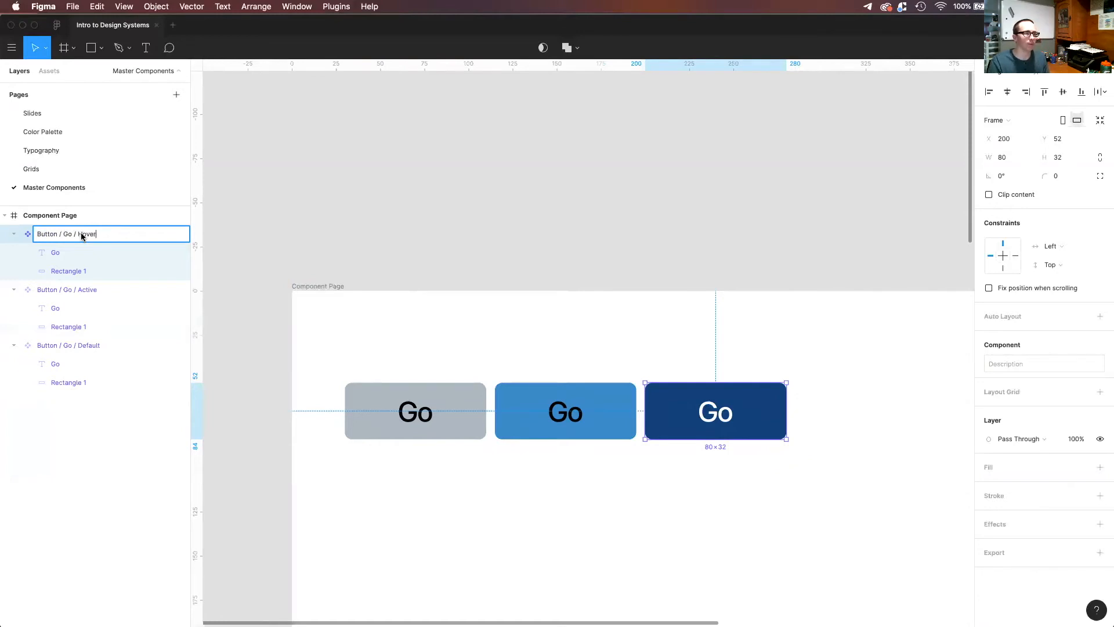
click(322, 244)
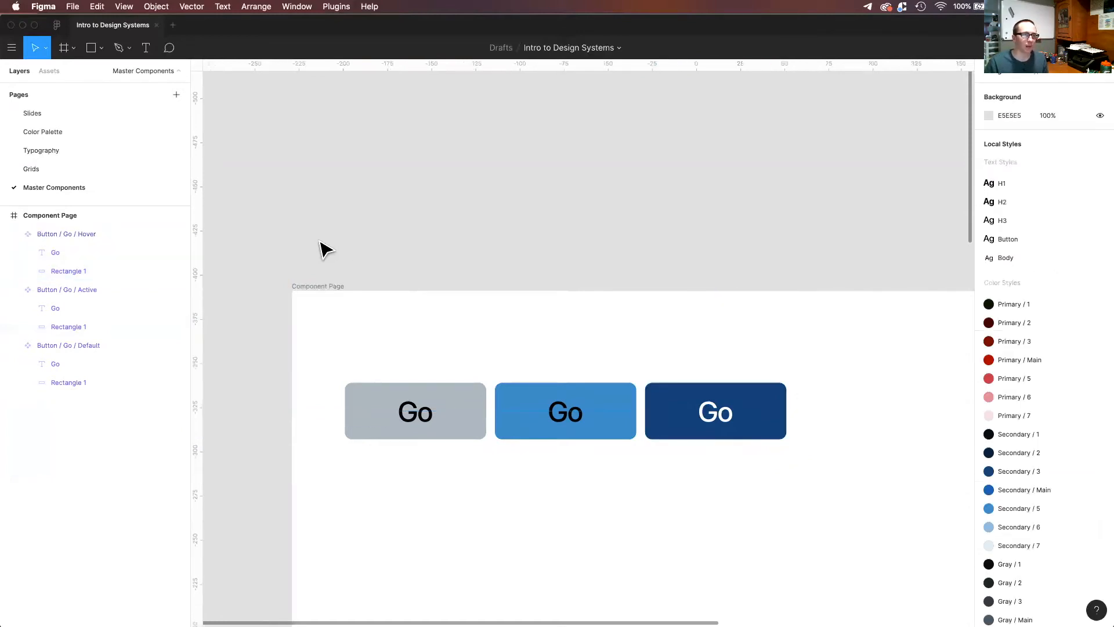
Duplicate the three Go buttons into a row directly below and detach the copies from their master components.
drag(835, 475, 424, 398)
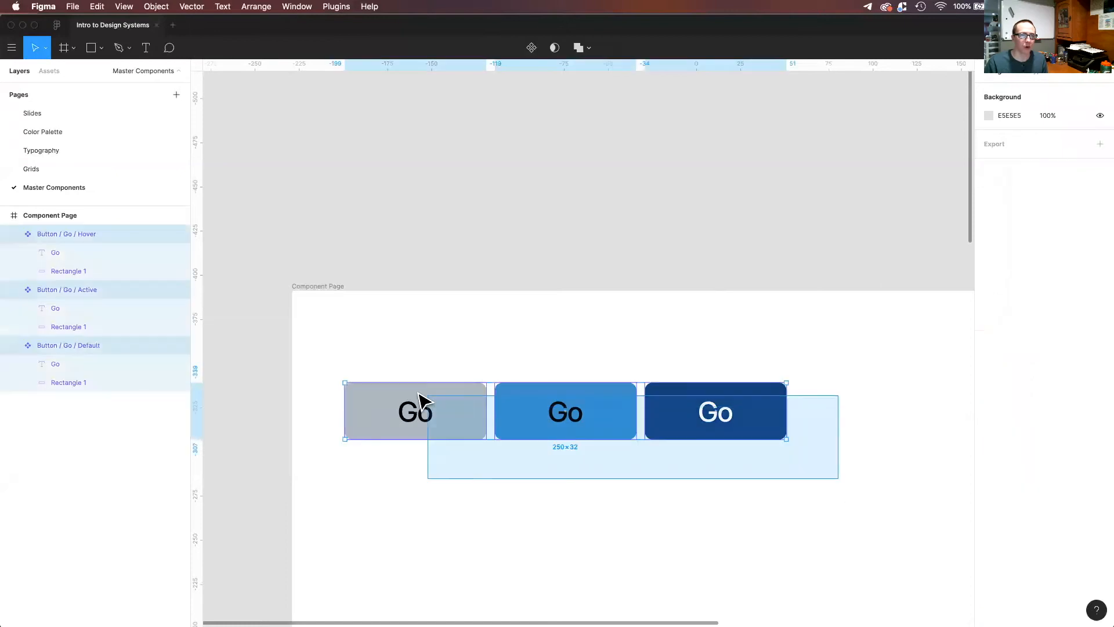
drag(477, 424, 477, 508)
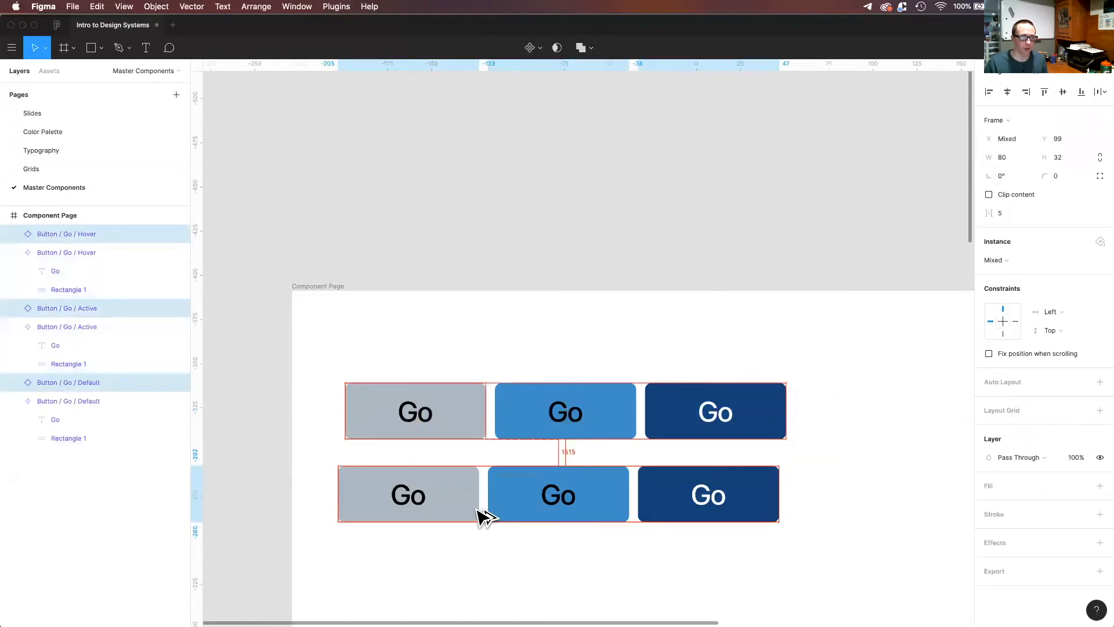
double_click(428, 504)
drag(840, 552, 342, 476)
right_click(550, 510)
mouse_move(558, 513)
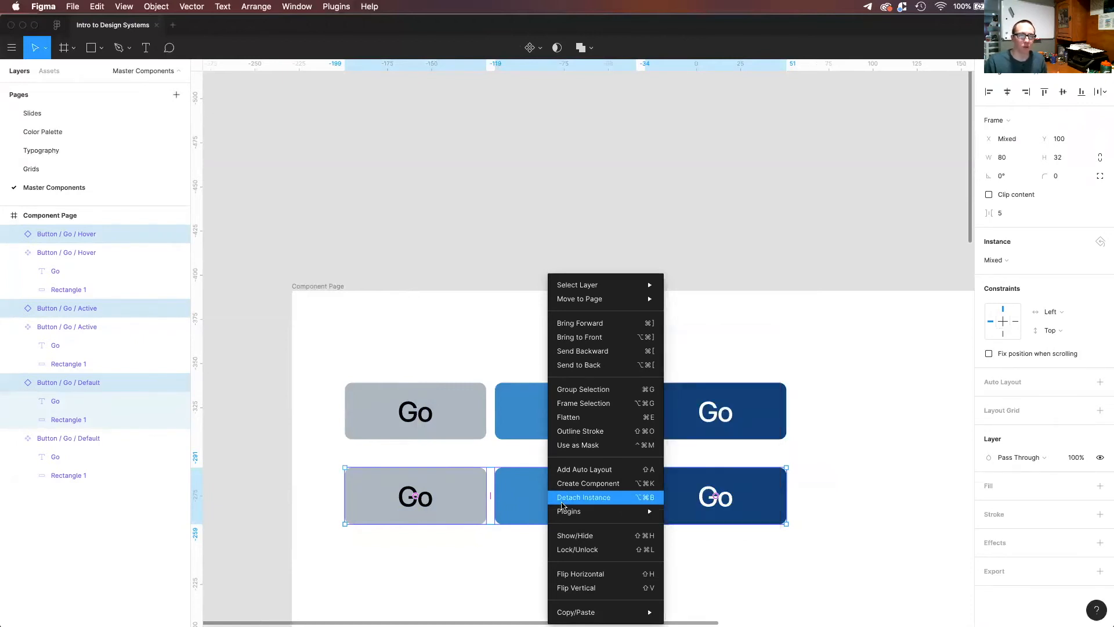
click(563, 504)
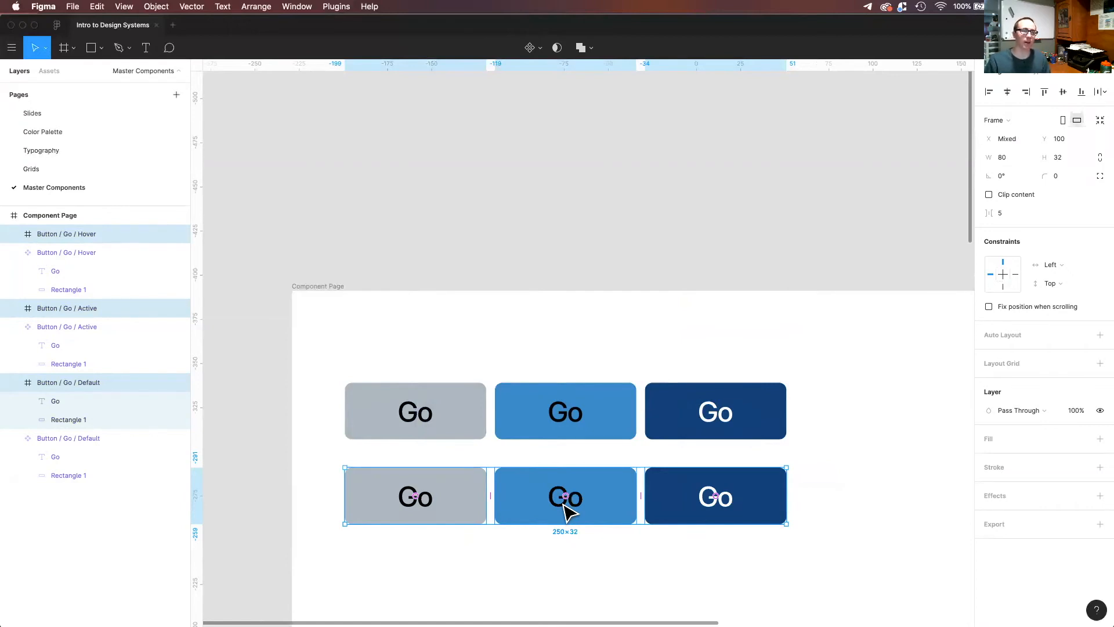
click(412, 534)
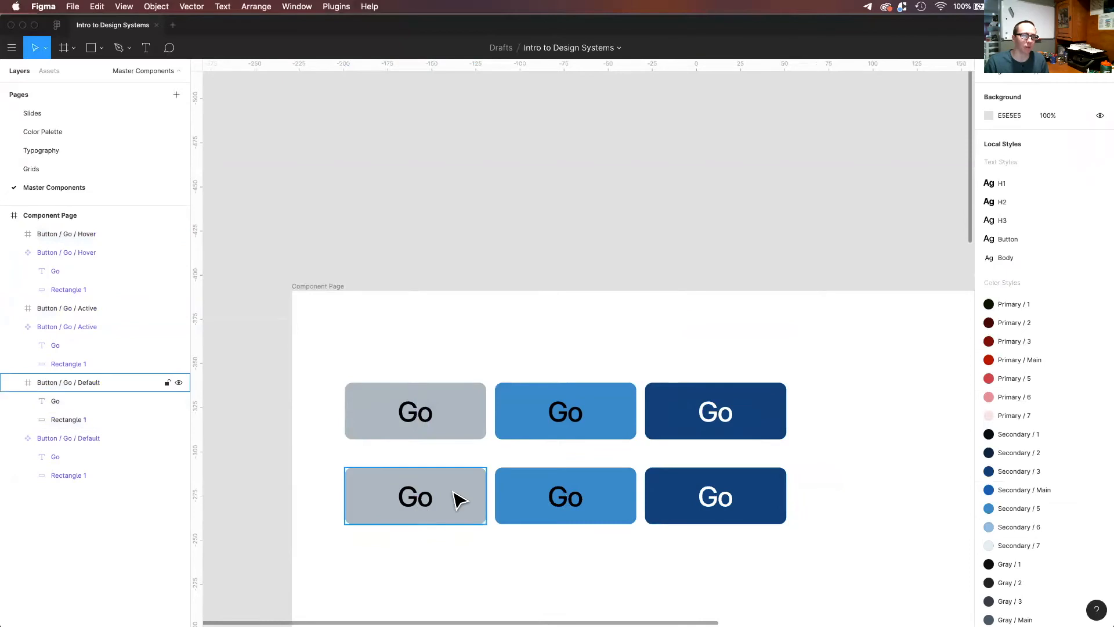
Change the gray copy's label to "Stop" and center it within its rectangle.
double_click(428, 500)
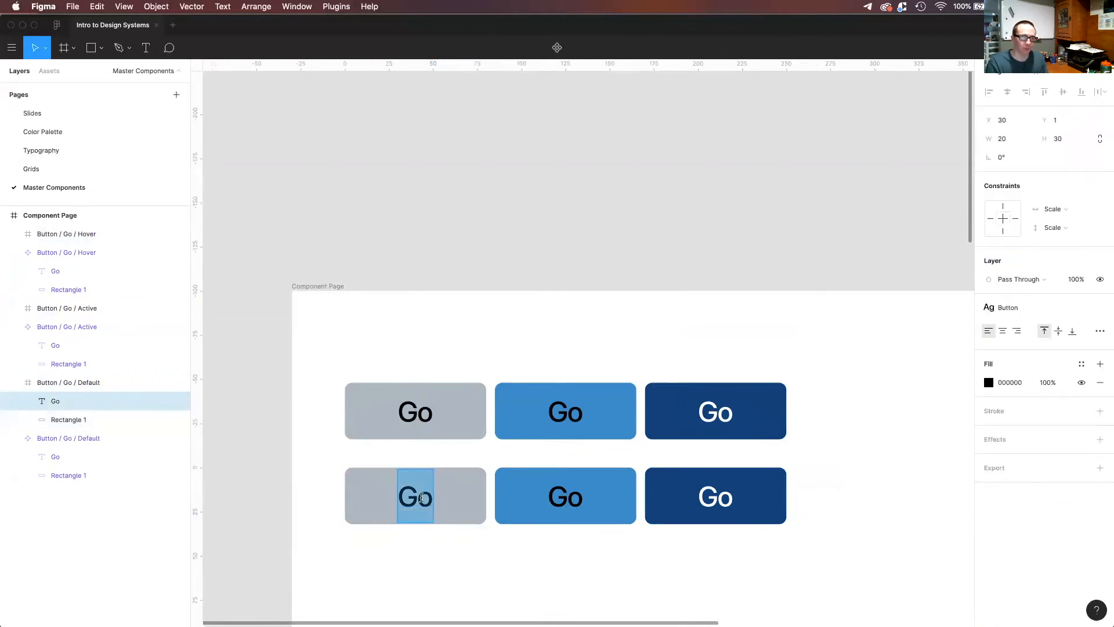
text(Stop)
key(Escape)
drag(416, 507, 405, 504)
Change the label of the middle blue copy in the lower row to "Stop" and center it.
click(561, 496)
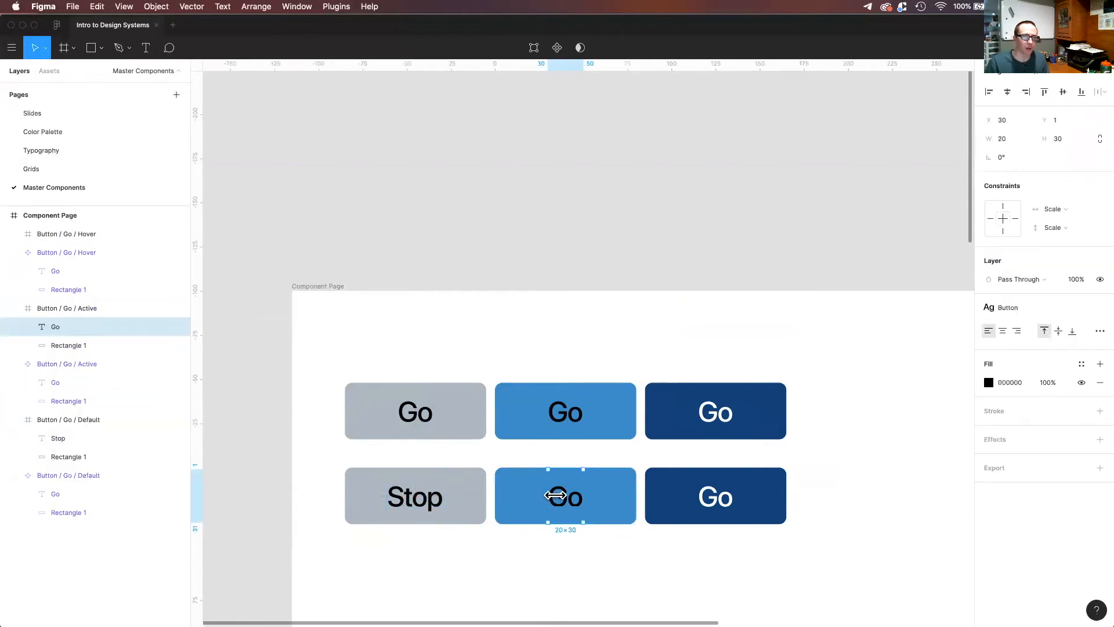
double_click(560, 496)
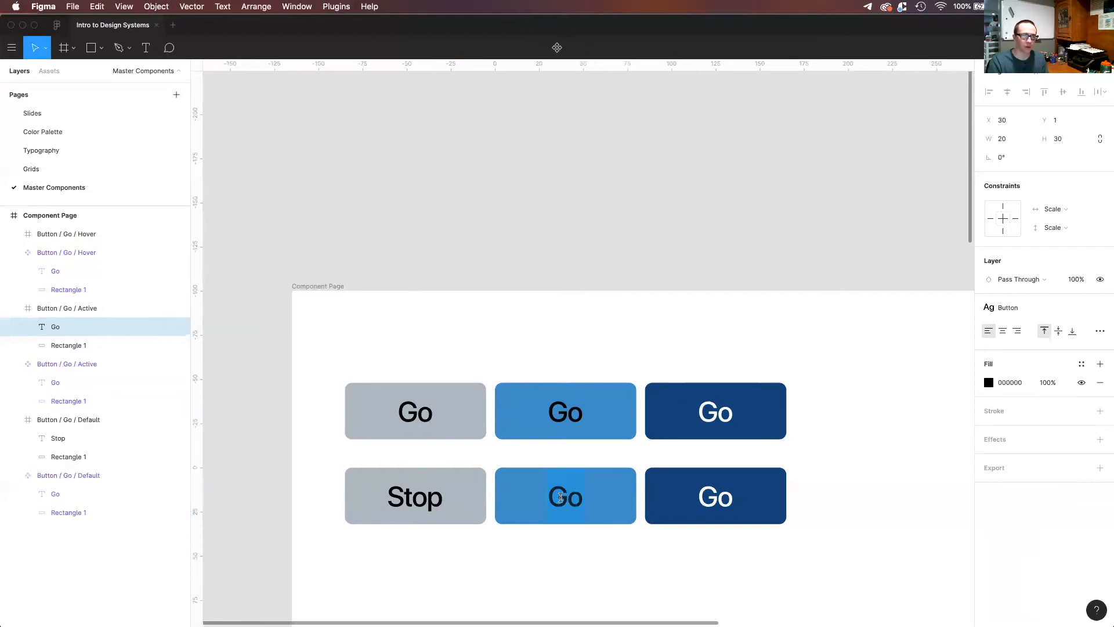
text(Stop)
key(Escape)
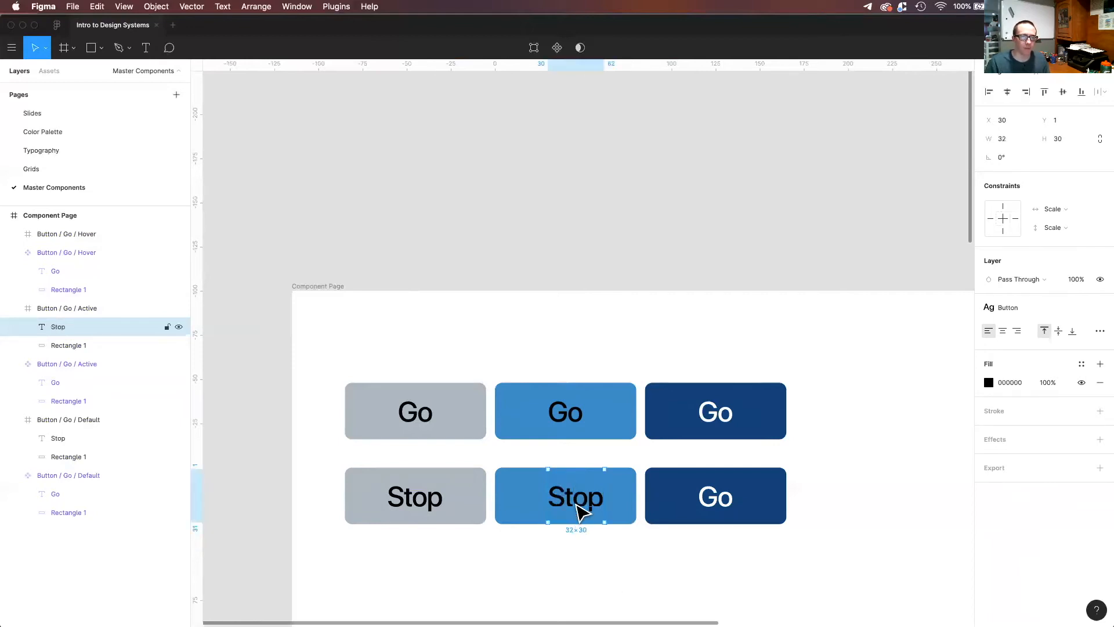
Change the dark blue copy's label to "Stop" and center it within its rectangle.
click(716, 497)
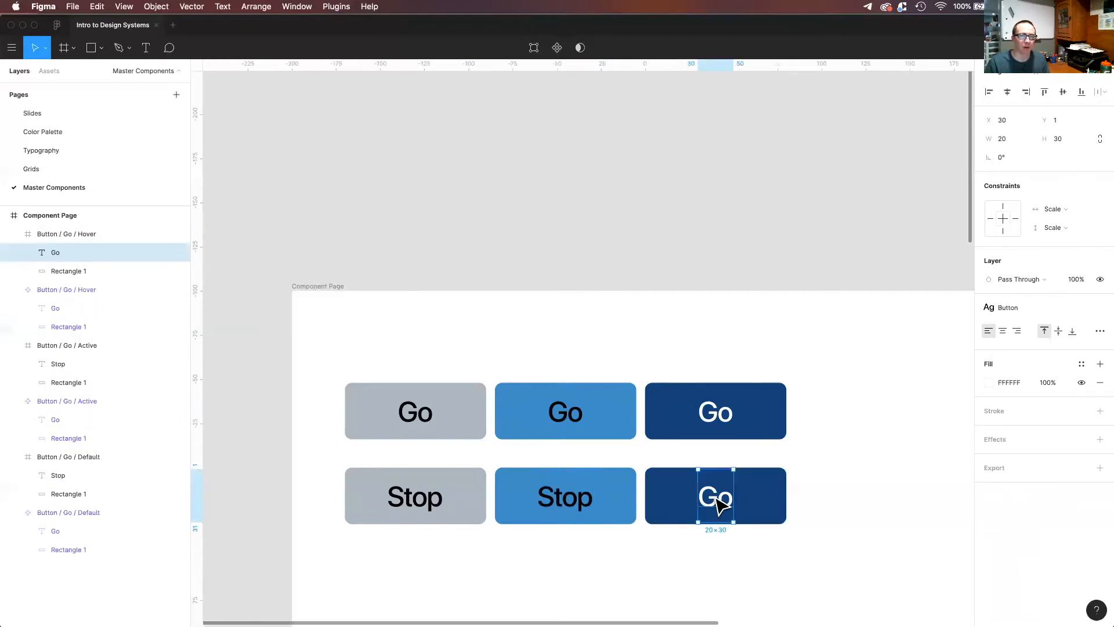
double_click(716, 497)
text(Stop)
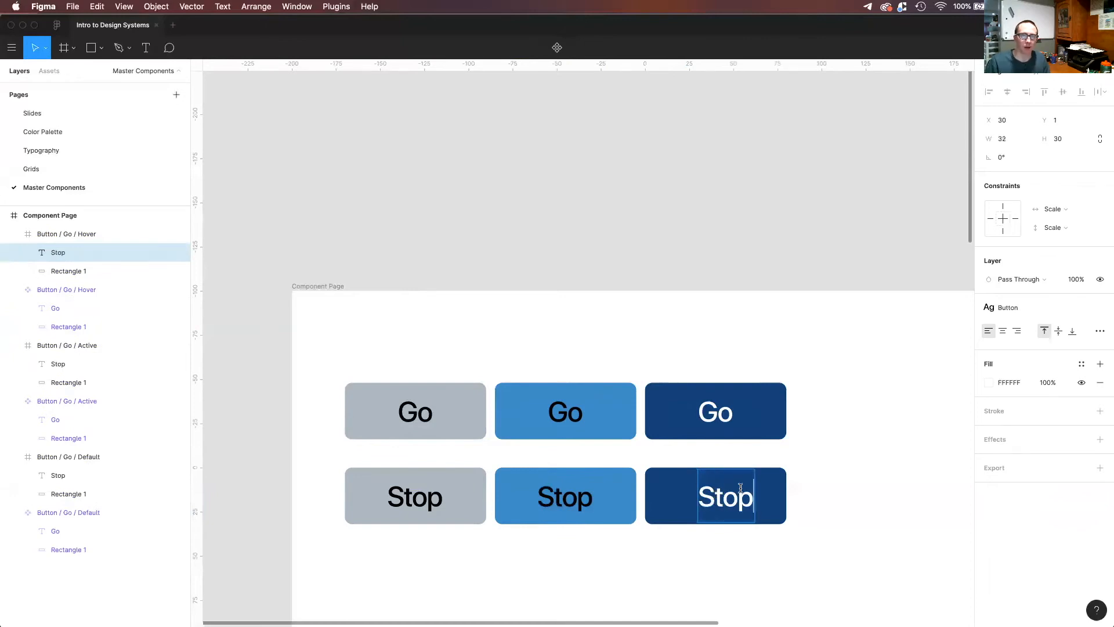
key(Escape)
drag(725, 497, 716, 498)
click(660, 351)
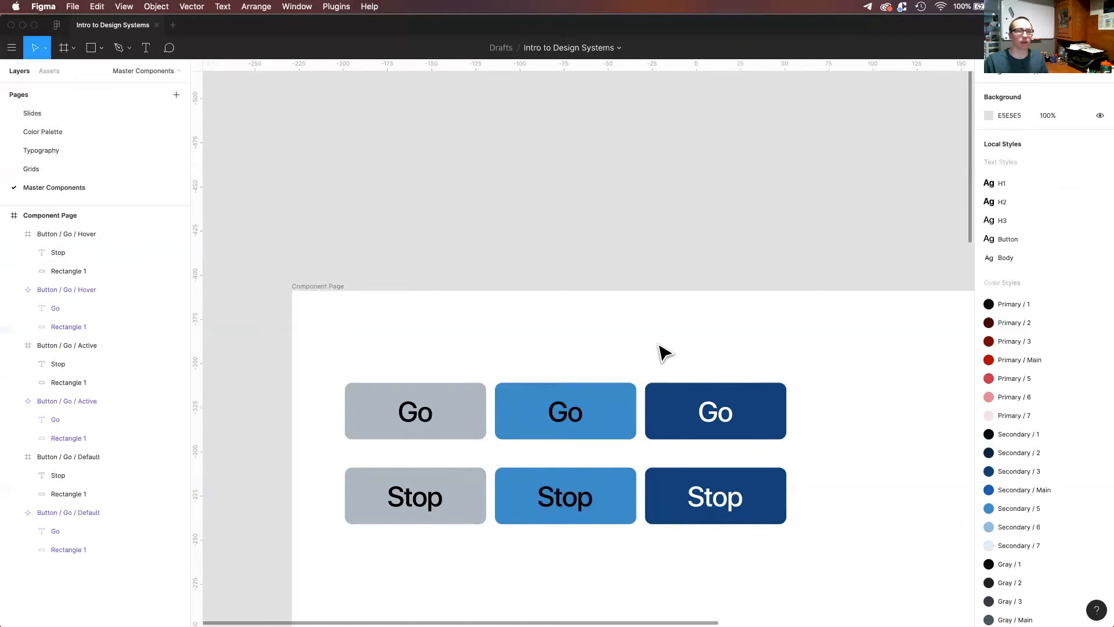
Rename the gray Stop button frame as "Button / Stop / Default".
click(458, 485)
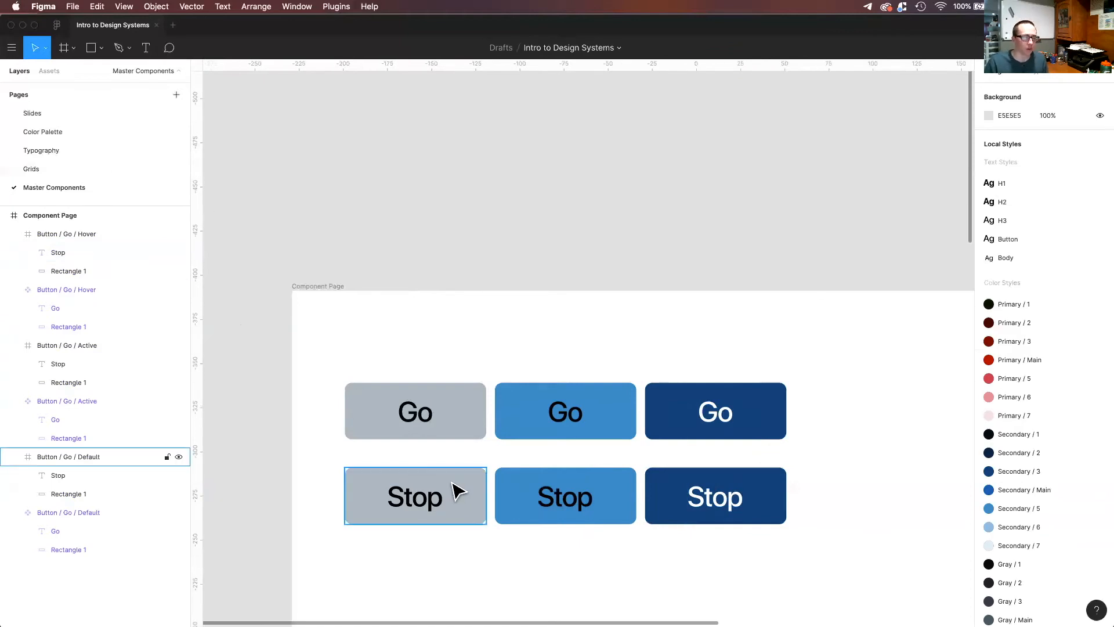
key(super+r)
click(68, 460)
key(Delete)
key(BackSpace)
text(Stop)
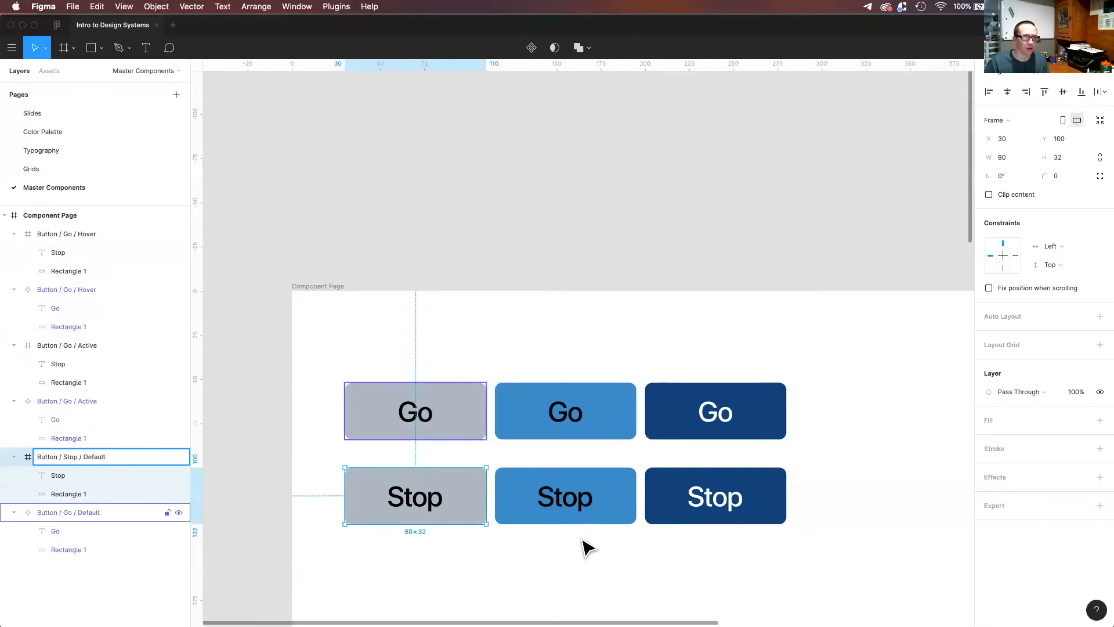
Rename the middle blue Stop button frame as "Button / Stop / Active".
click(560, 510)
click(74, 345)
double_click(73, 345)
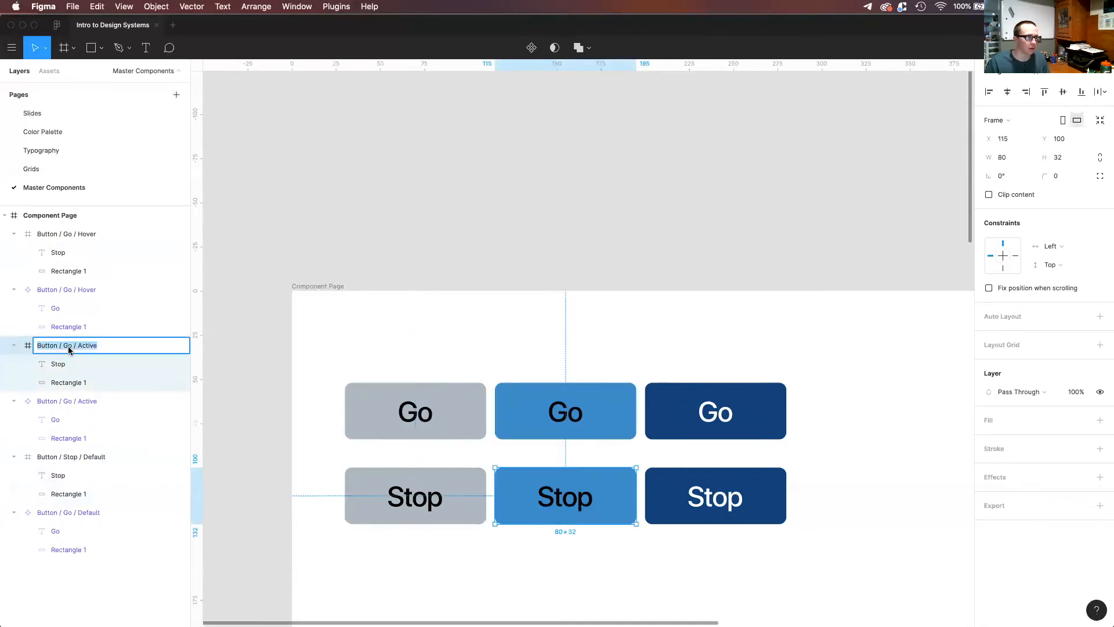
key(BackSpace)
key(Delete)
text(Stop)
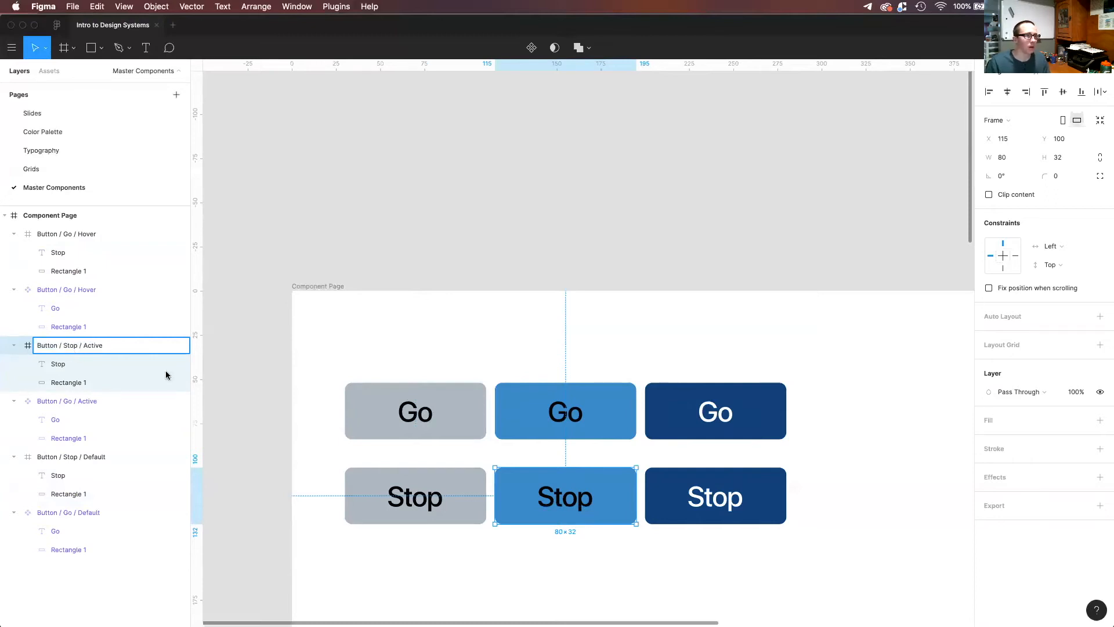
Rename the dark blue Stop button frame as "Button / Stop / Hover".
click(713, 497)
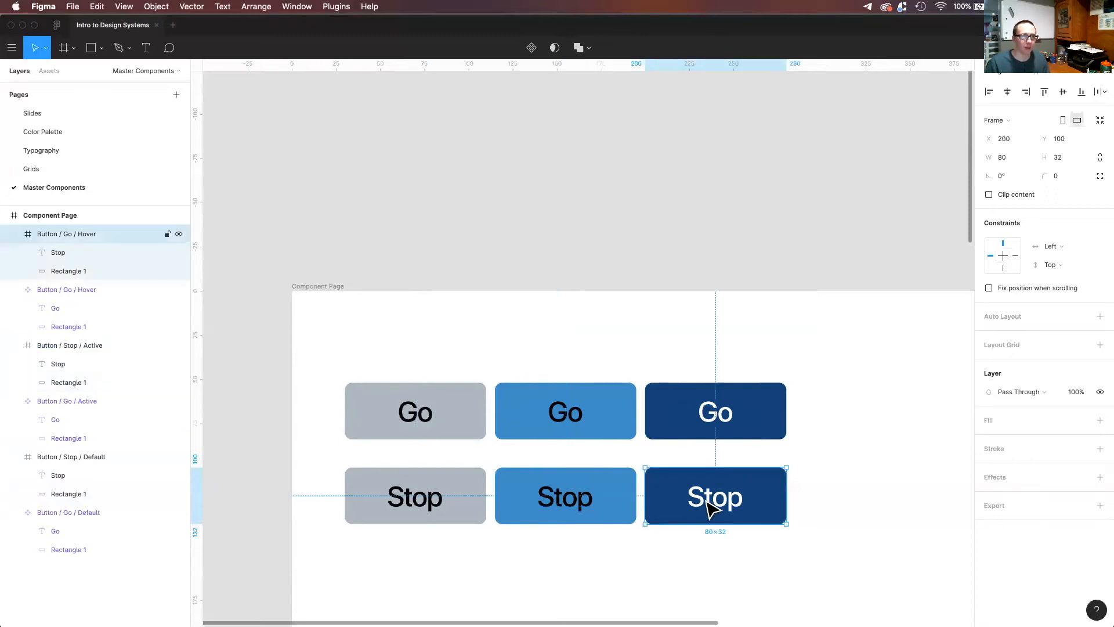
double_click(68, 234)
click(72, 234)
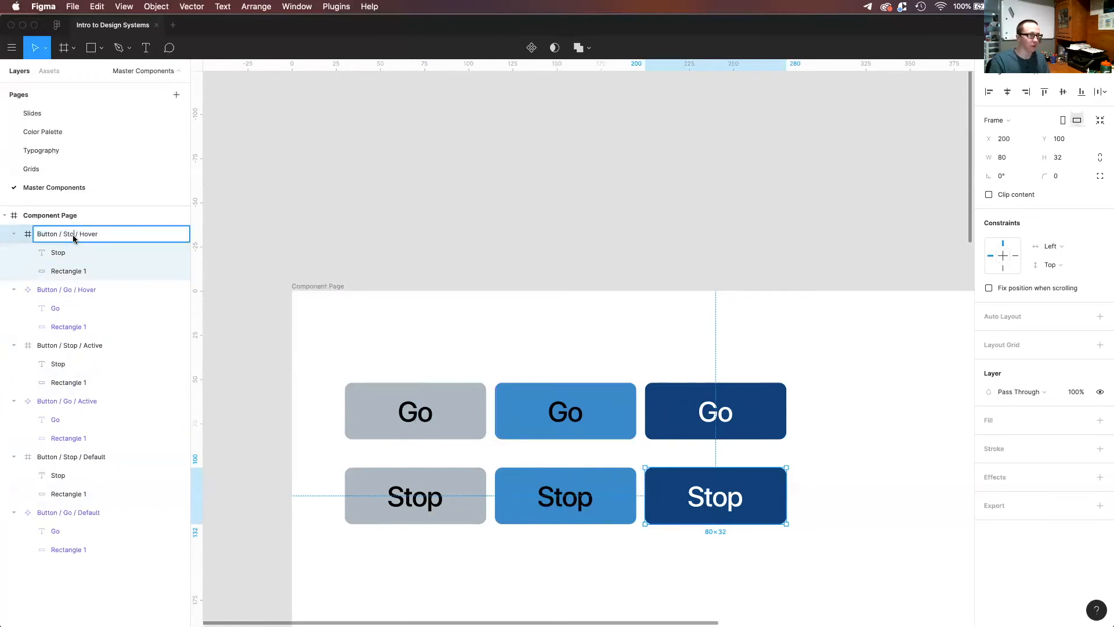
text(Stop)
click(354, 261)
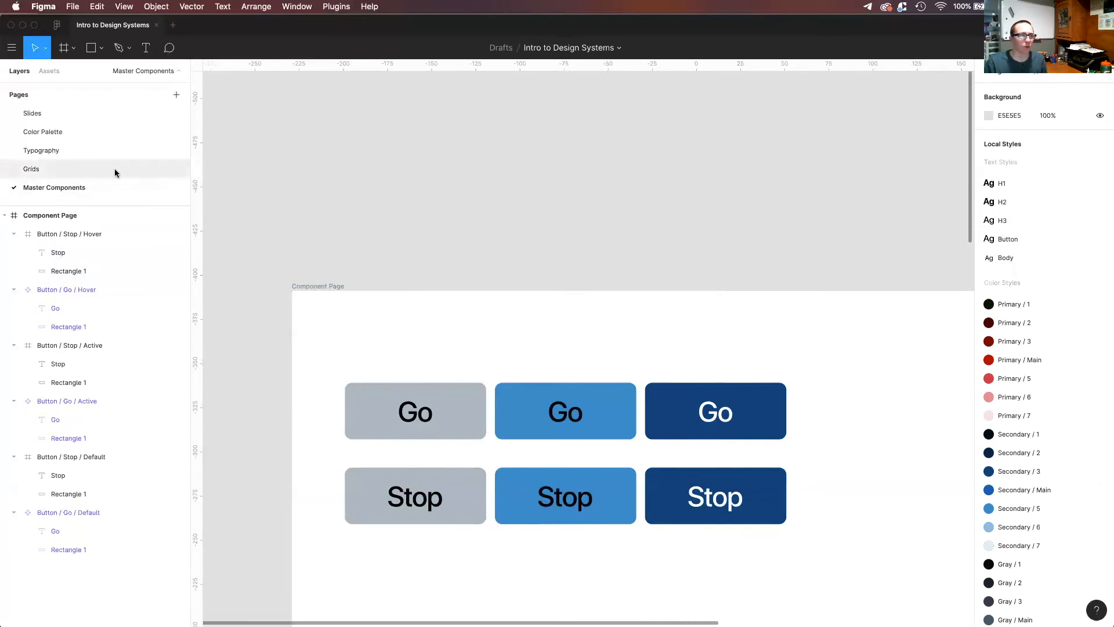
Check the local assets and turn each of the three Stop buttons into a master component.
click(49, 71)
click(9, 137)
click(10, 137)
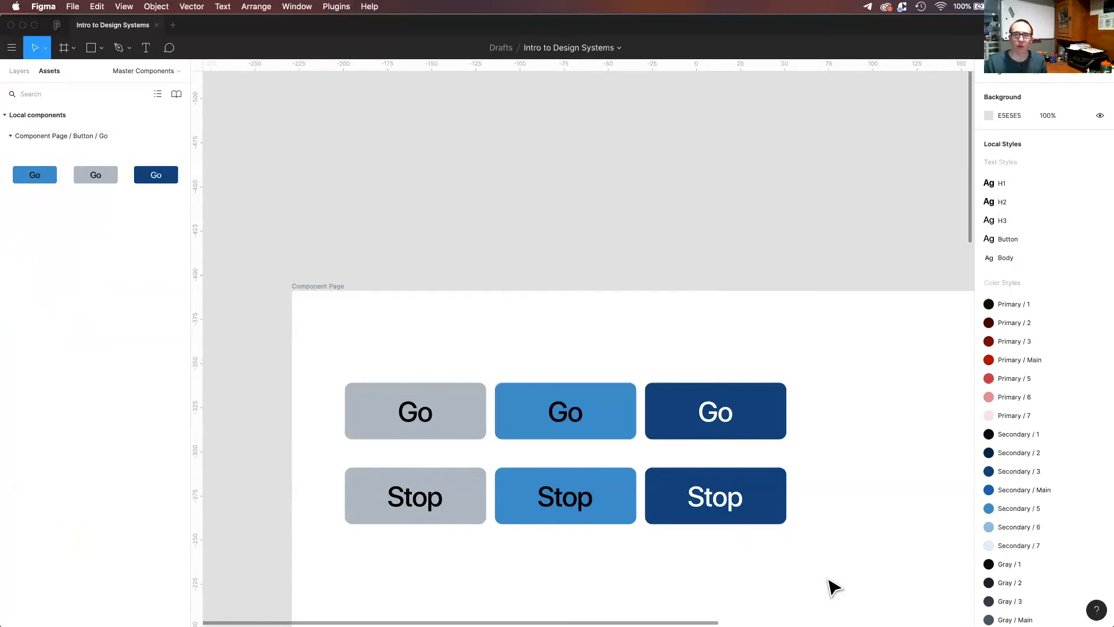
click(742, 510)
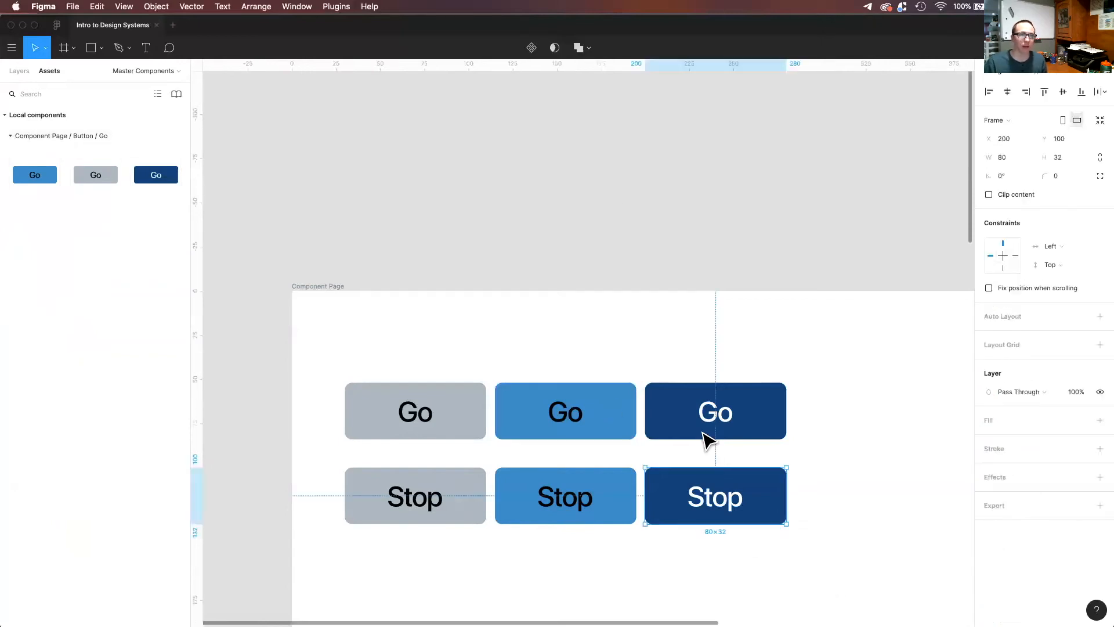
click(533, 50)
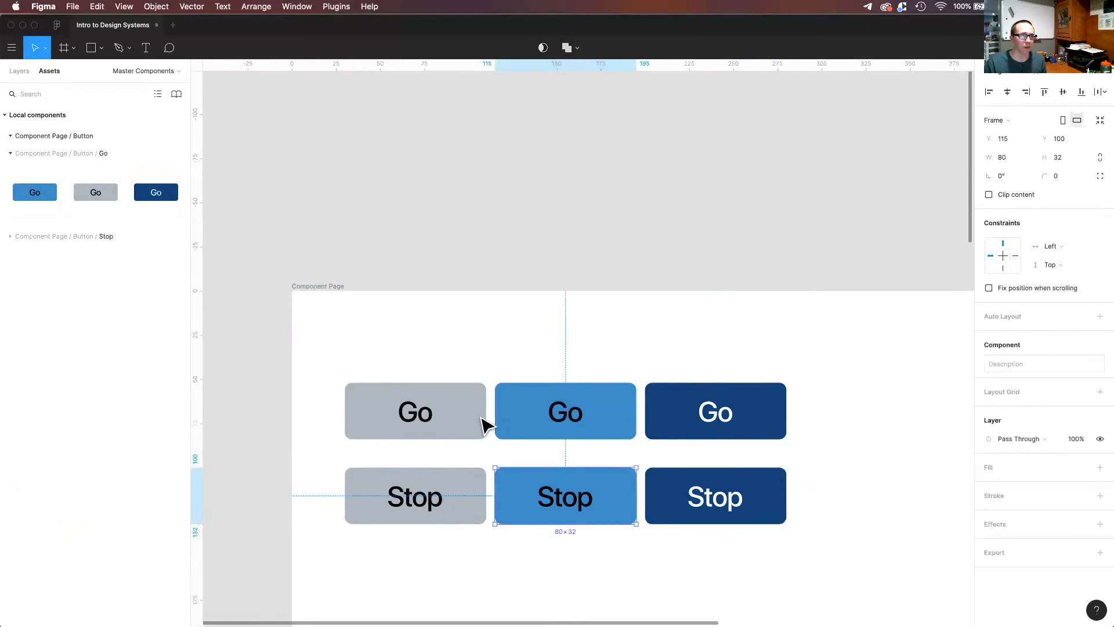
click(417, 495)
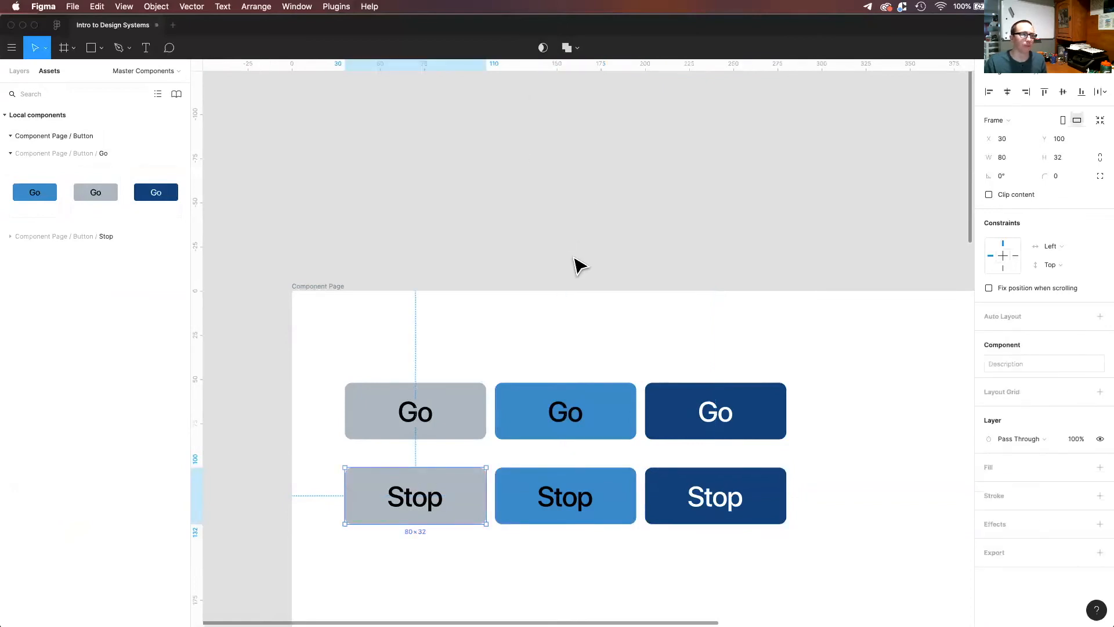
click(481, 292)
Examine how the button components are grouped under Go and Stop in the local assets.
click(10, 153)
click(9, 136)
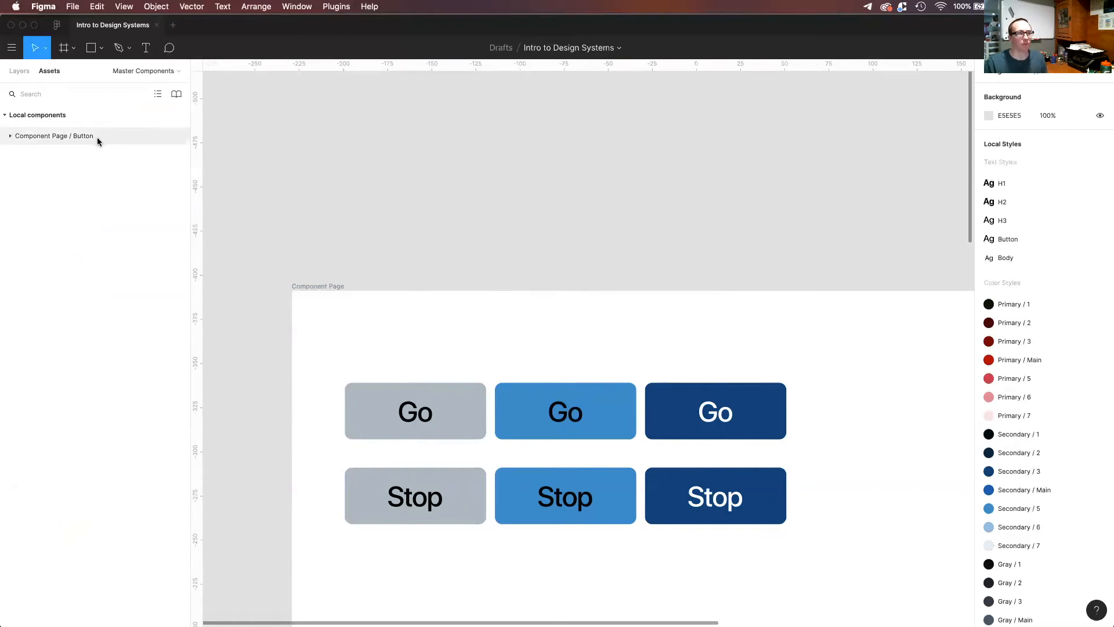
click(8, 136)
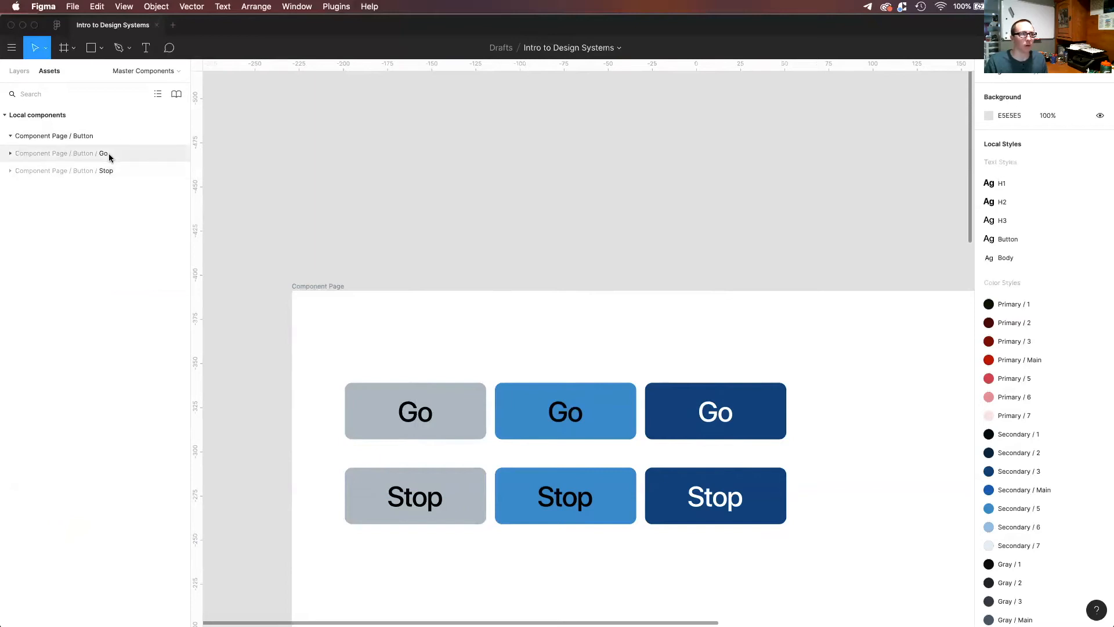
click(10, 154)
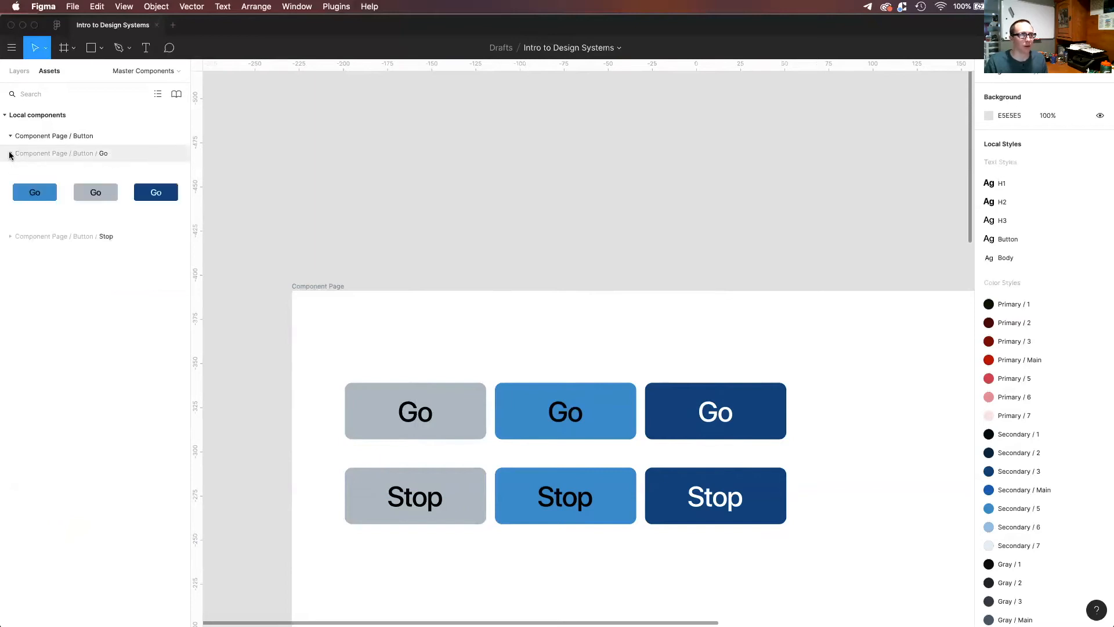
click(10, 154)
click(8, 172)
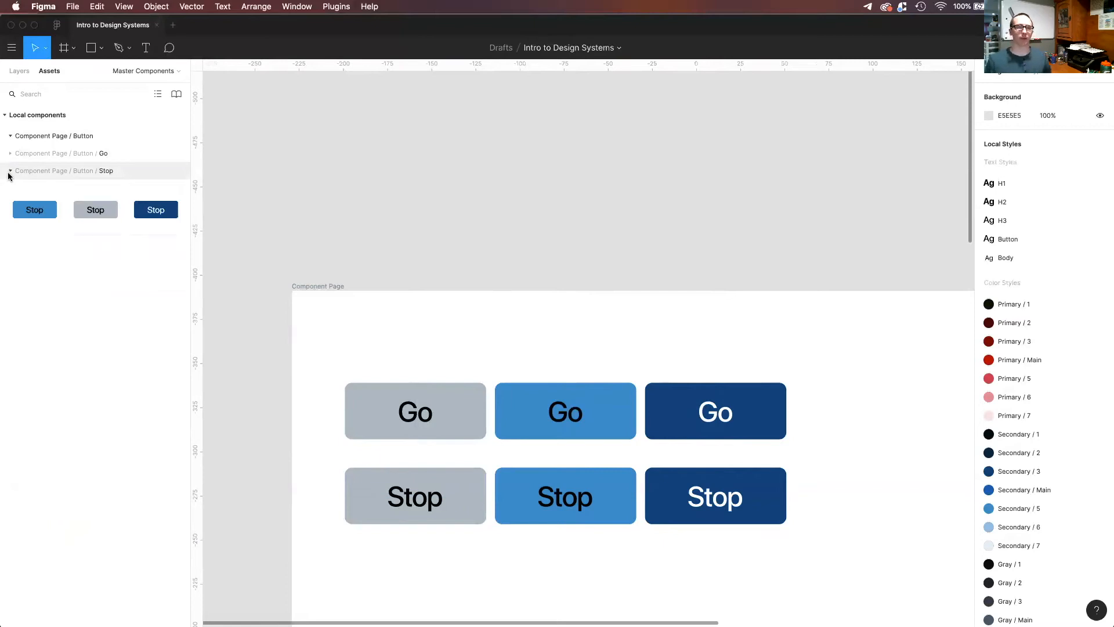
Place a trial instance of the dark blue Stop button below the master components and delete it.
scroll(203, 263, down, 5)
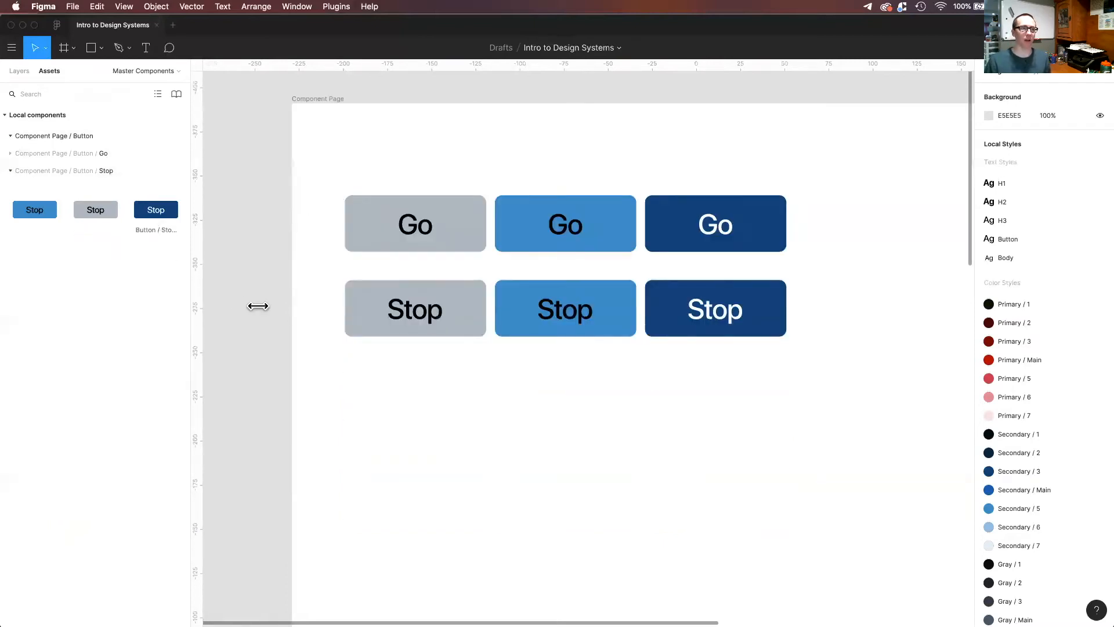
drag(575, 456, 585, 453)
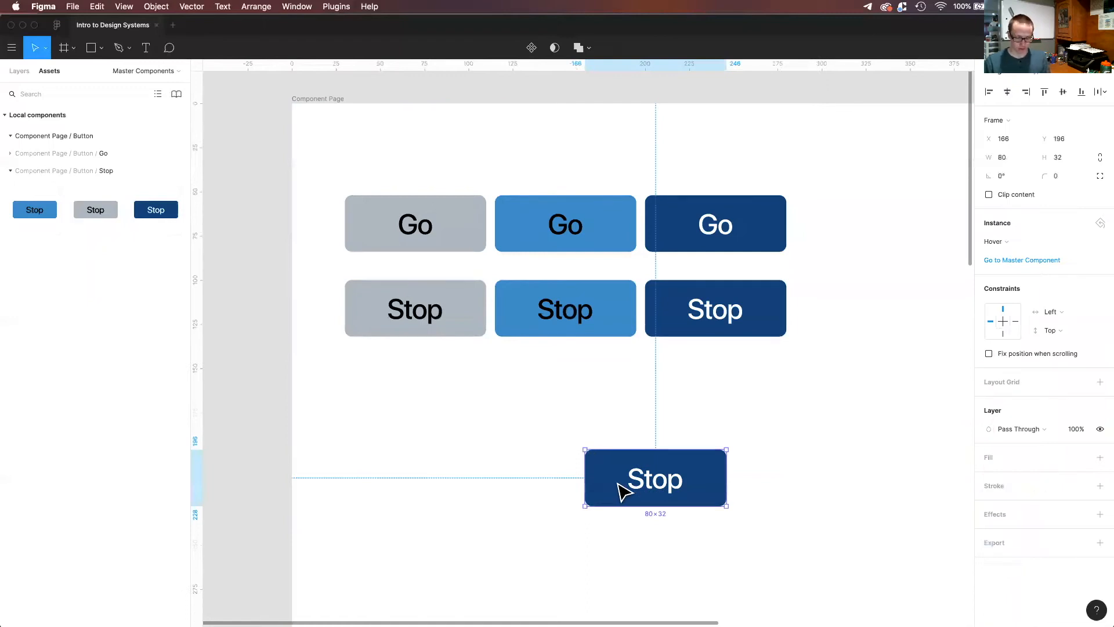
key(Delete)
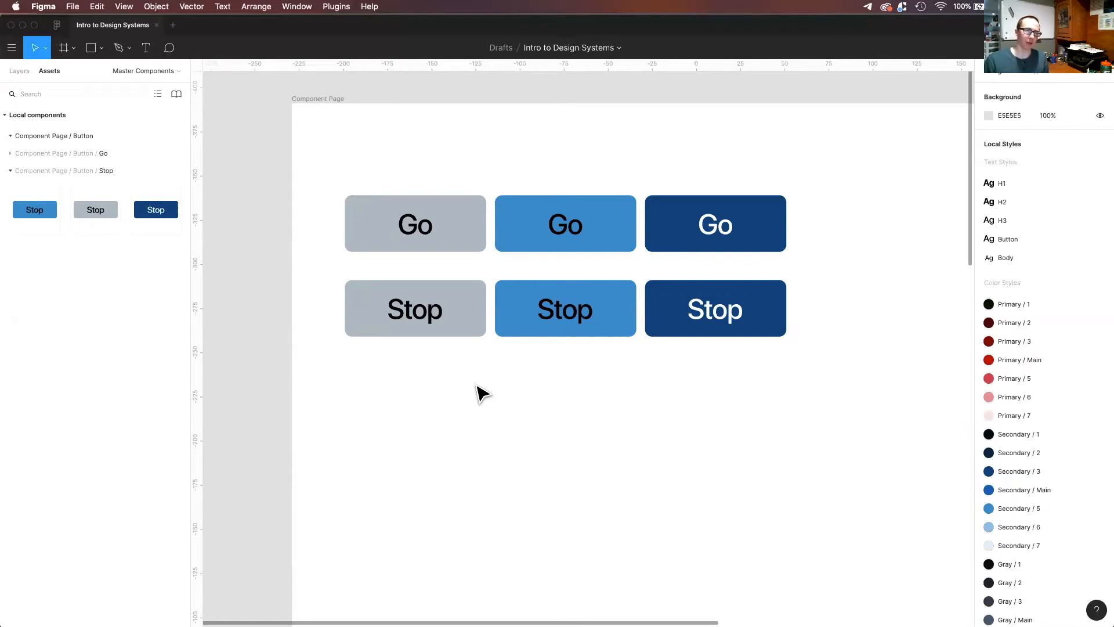
scroll(522, 378, down, 1)
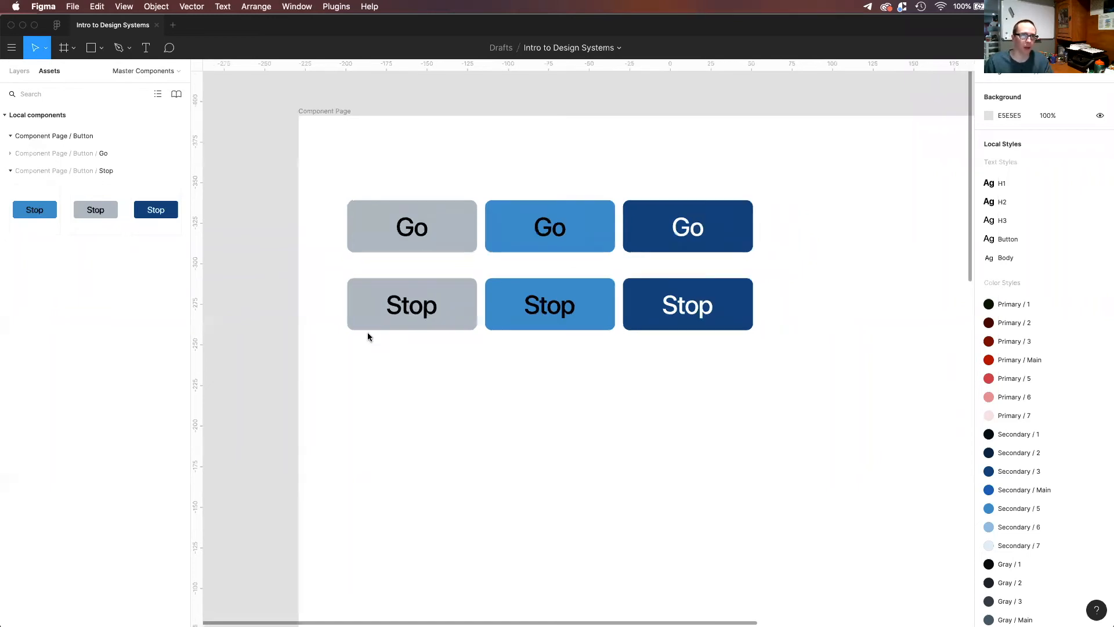
scroll(368, 332, down, 5)
scroll(402, 290, down, 3)
scroll(402, 291, right, 2)
click(315, 155)
click(828, 316)
scroll(809, 306, right, 5)
scroll(809, 305, down, 1)
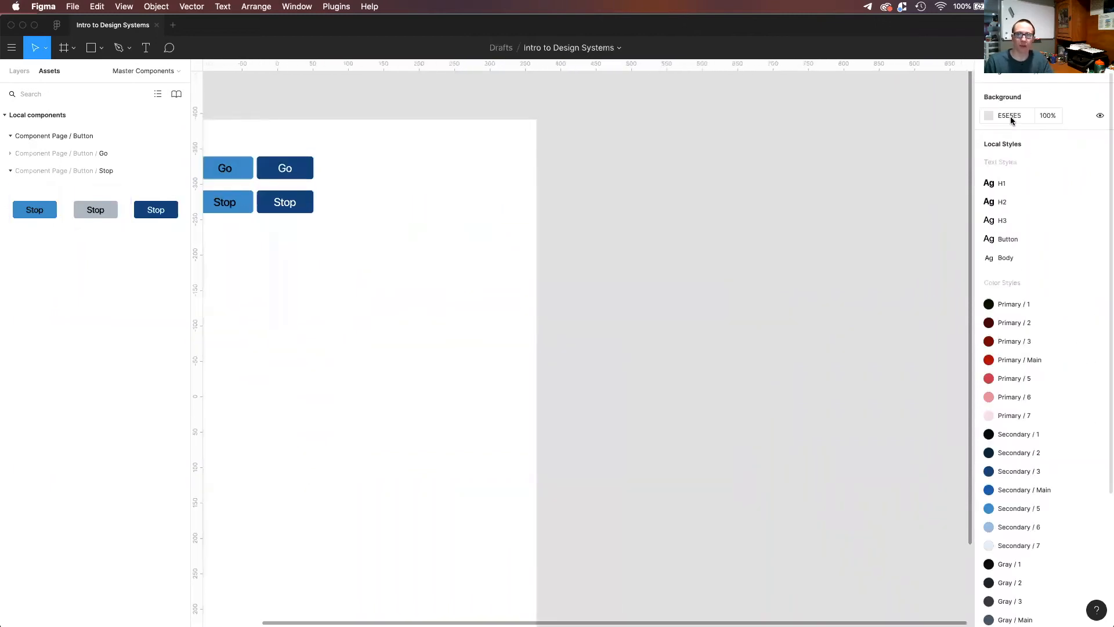
key(f)
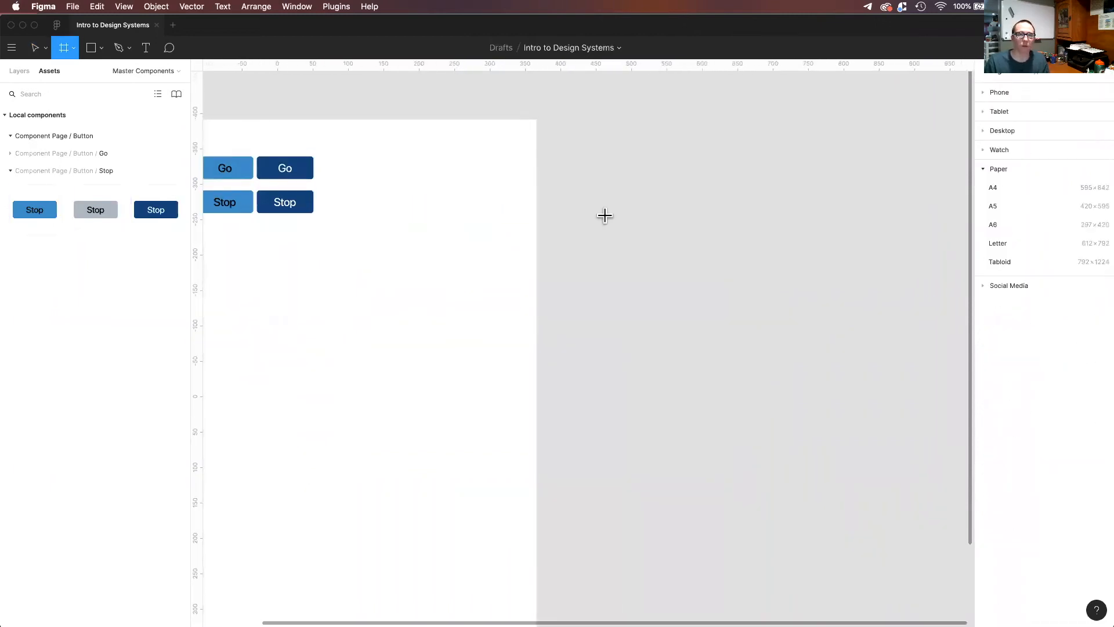
click(996, 127)
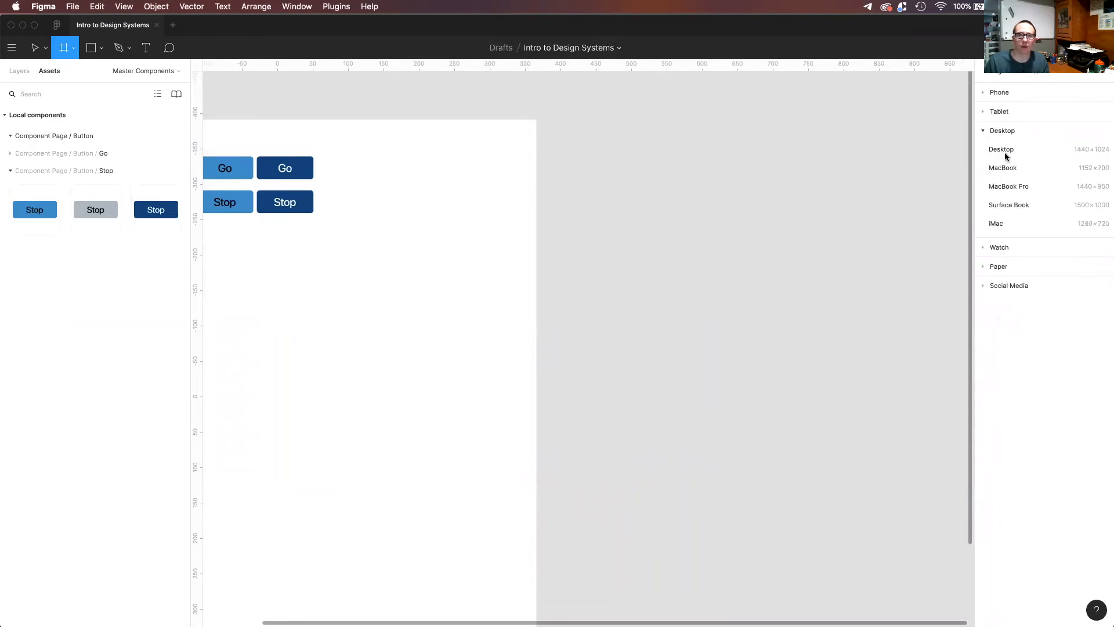
click(1006, 155)
scroll(558, 241, right, 5)
scroll(557, 242, down, 1)
scroll(475, 214, left, 5)
scroll(475, 214, up, 1)
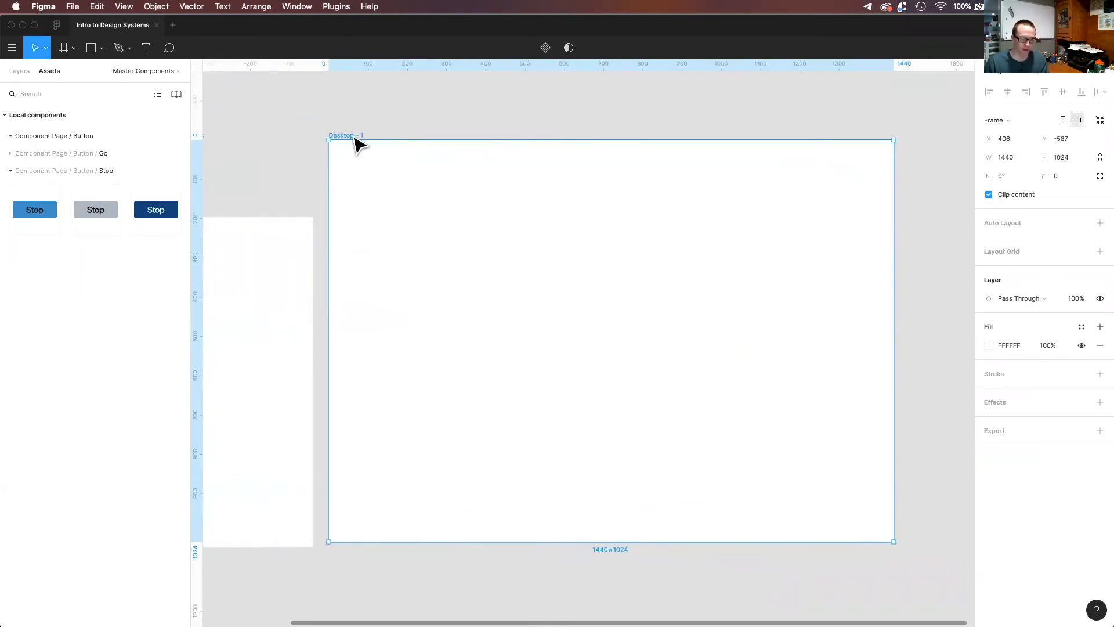
key(Delete)
Add an iPhone 8 preset frame in the empty canvas area beside the Component Page frame.
key(f)
click(998, 93)
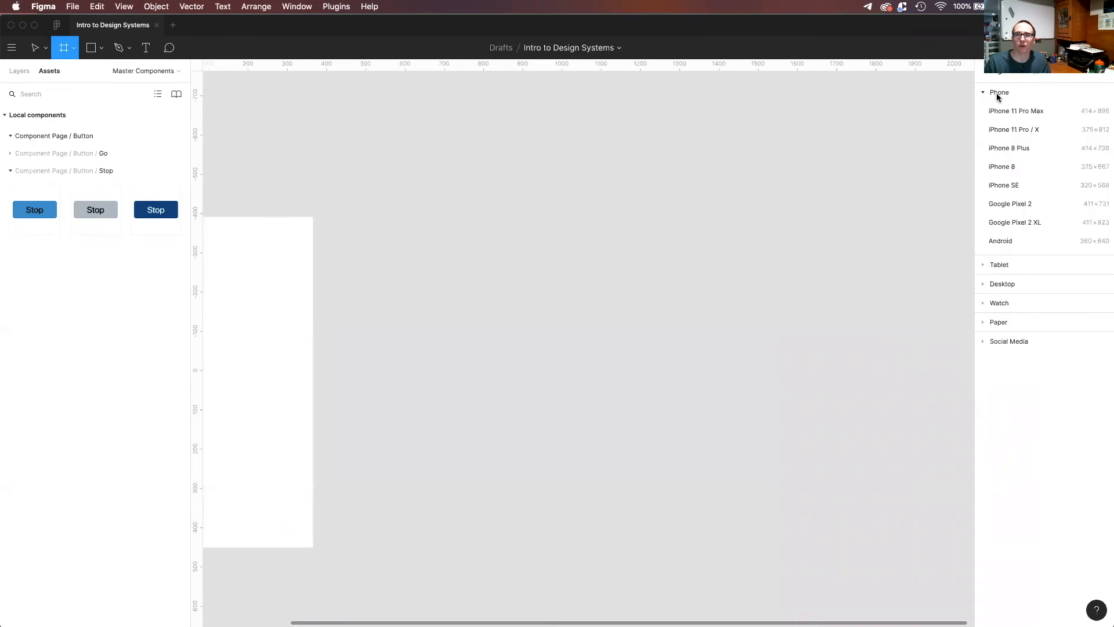
click(1015, 168)
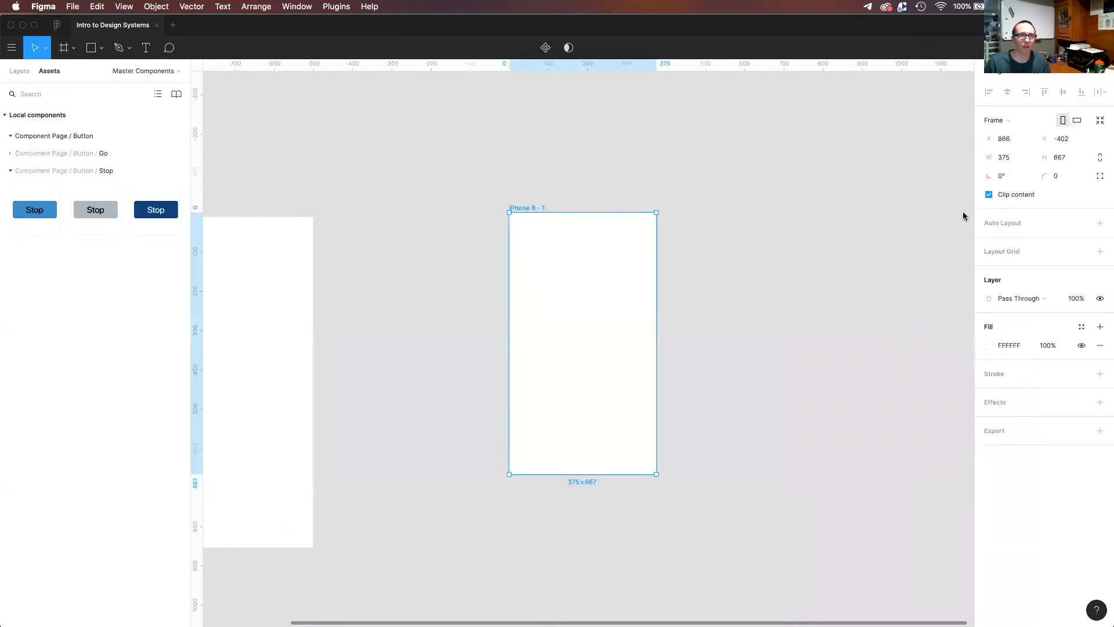
key(Escape)
drag(36, 212, 578, 350)
click(583, 380)
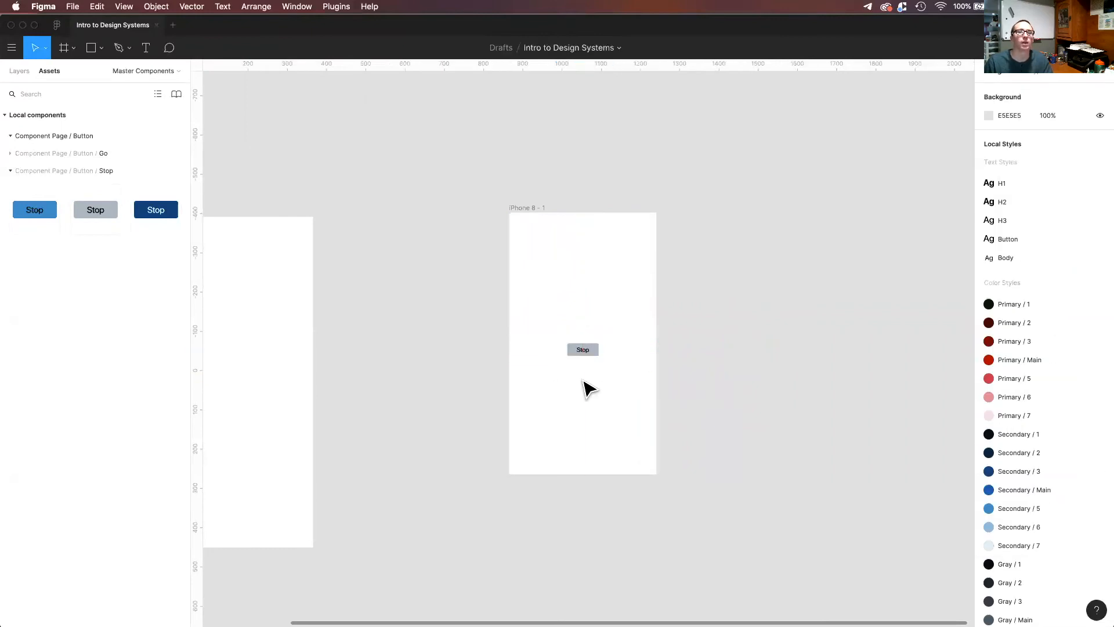
scroll(597, 362, up, 5)
scroll(583, 346, down, 4)
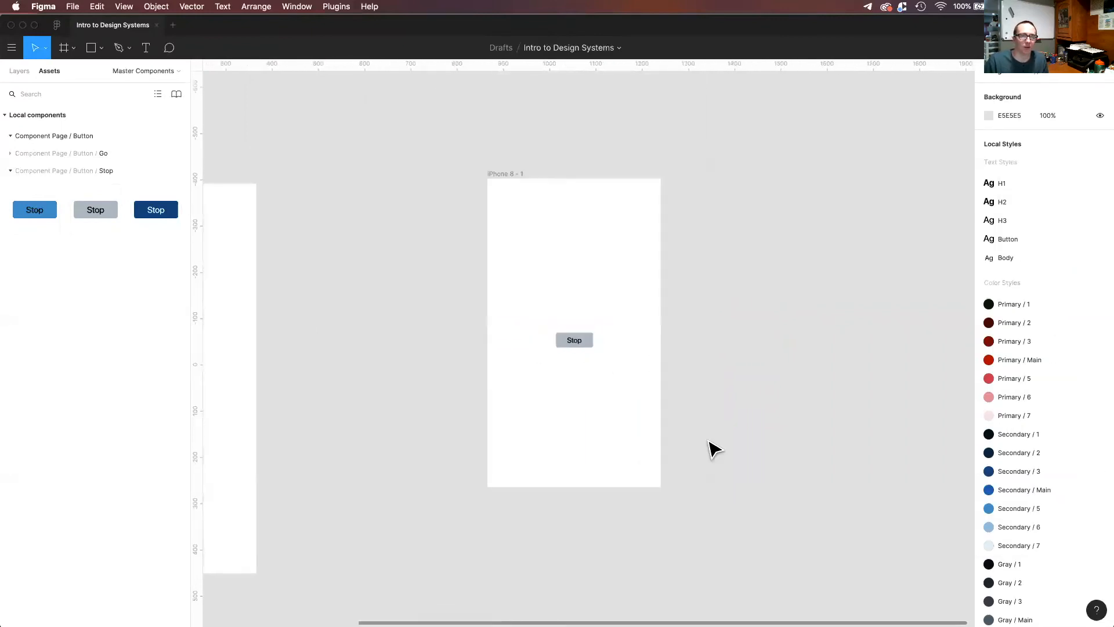
drag(573, 343, 575, 348)
key(Delete)
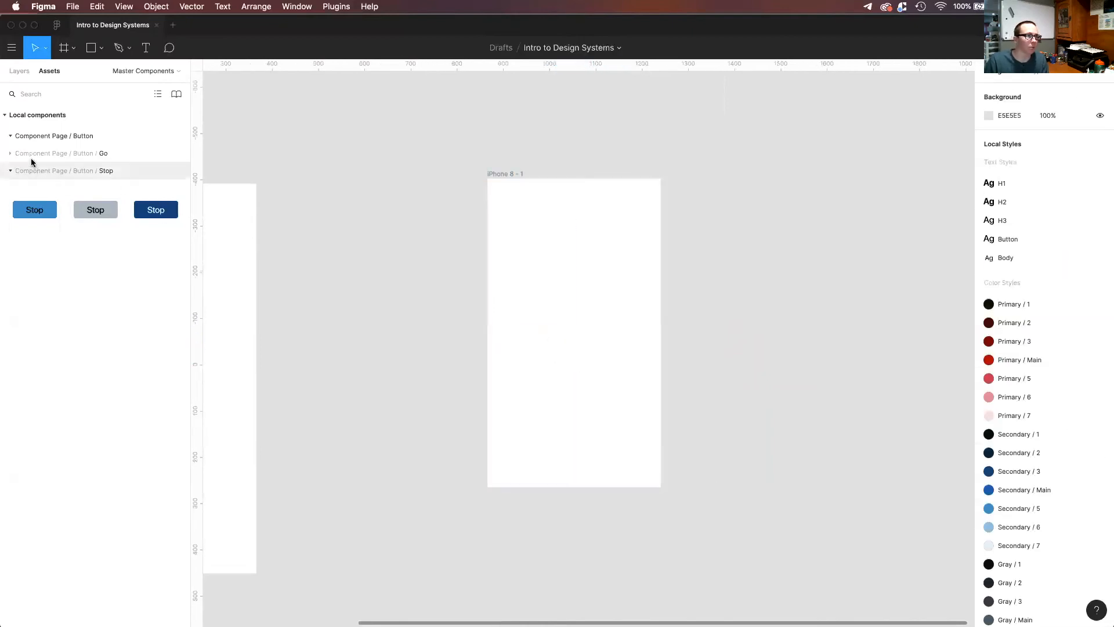
Place an instance of the gray default Go button in the lower part of the iPhone 8 frame.
click(11, 171)
click(11, 153)
drag(99, 192, 603, 429)
click(729, 420)
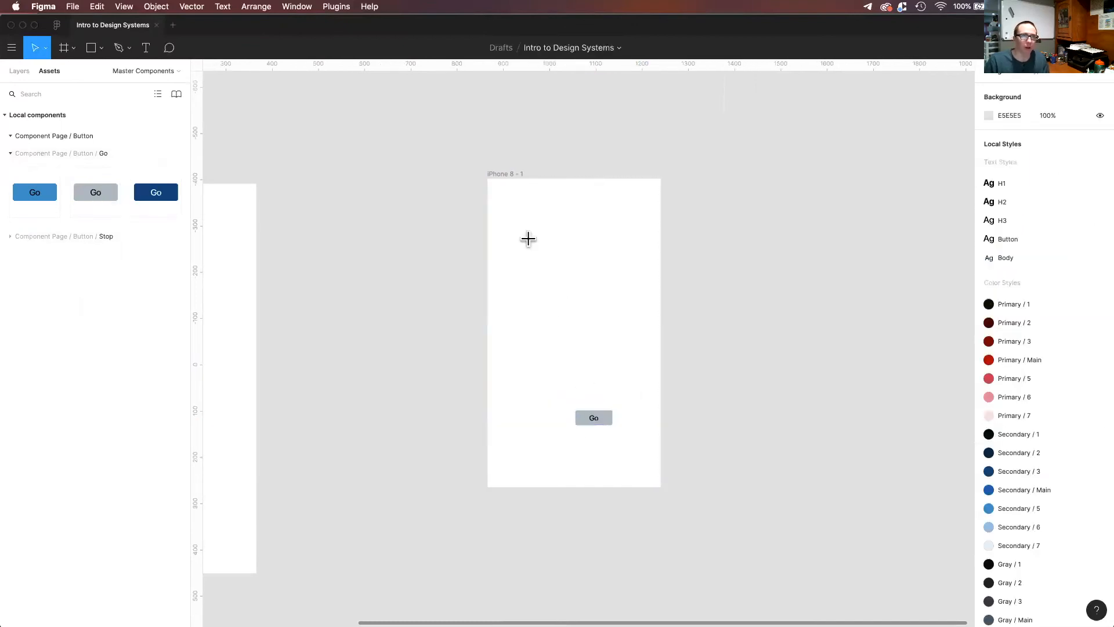
Build three stacked input boxes of about 257 × 36, with a stroke and no fill, in the upper part of the iPhone 8 frame.
key(r)
mouse_move(517, 226)
mouse_down()
mouse_move(654, 246)
mouse_move(637, 239)
mouse_move(637, 250)
mouse_up()
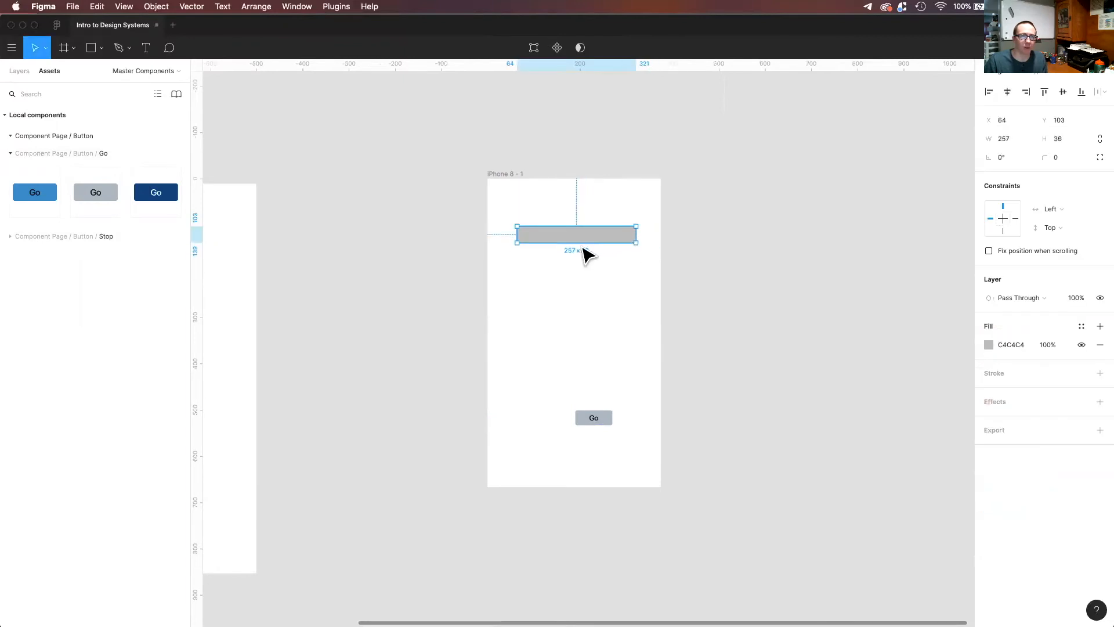
click(995, 342)
click(1099, 345)
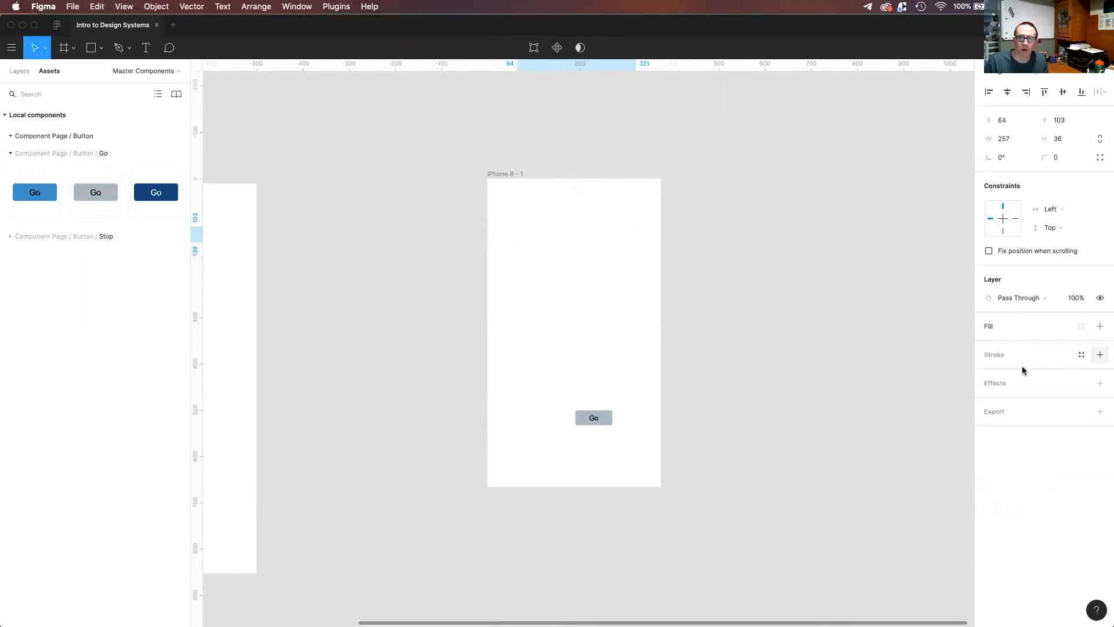
click(1009, 348)
drag(554, 232, 568, 329)
click(526, 217)
Add the text label "First Name" directly above the first input box.
key(t)
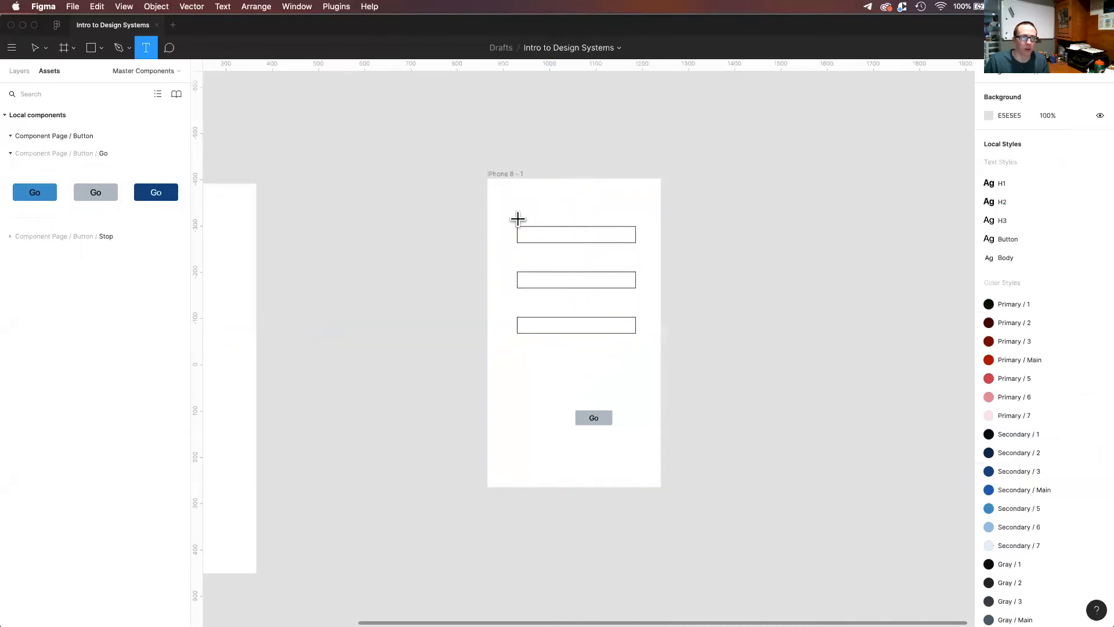
click(517, 221)
text(First Name)
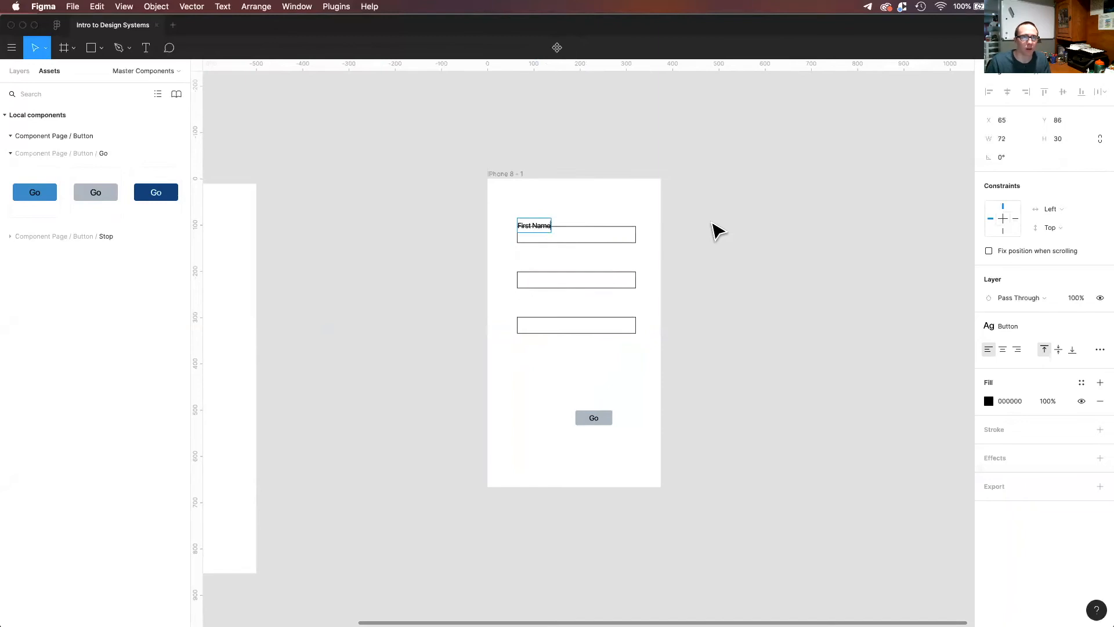
key(Escape)
Duplicate the label above the second and third input boxes and change the copies to "Last Name" and "Password".
drag(534, 221, 531, 262)
double_click(531, 265)
text(Last Name)
click(765, 230)
alt+drag(534, 269, 537, 321)
double_click(550, 311)
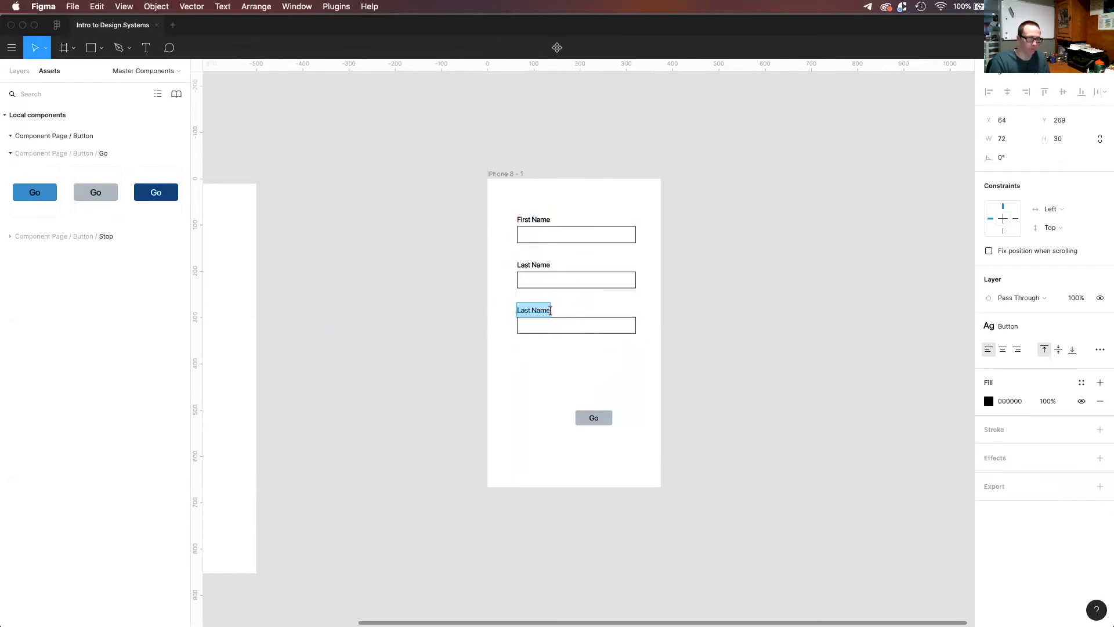
text(Password)
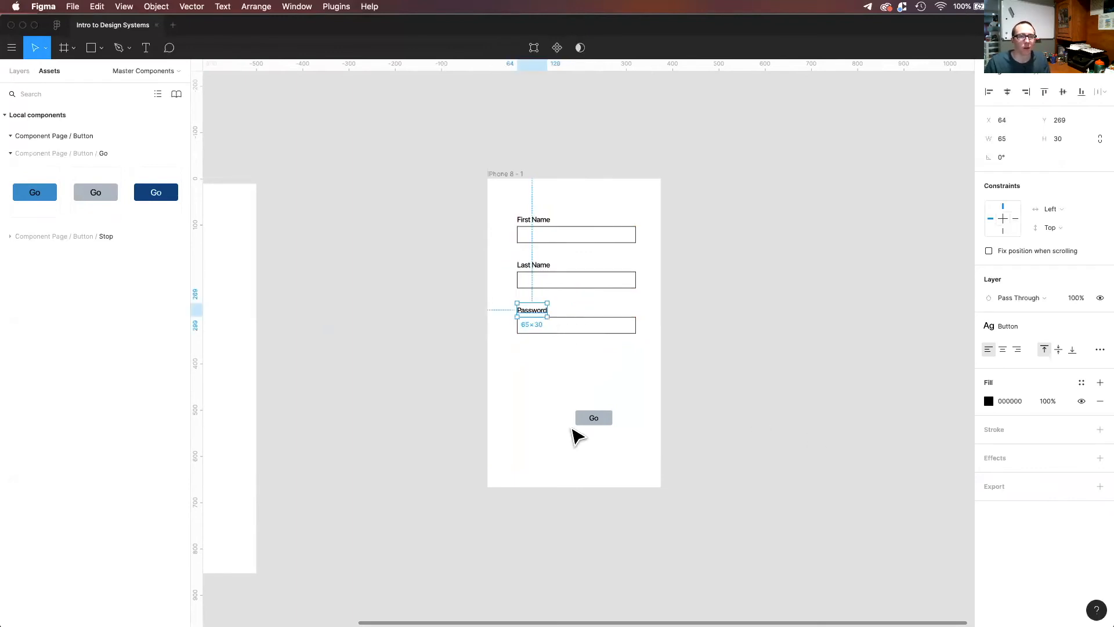
Move the Go button up so it sits centered just below the Password box.
drag(600, 423, 576, 363)
click(629, 385)
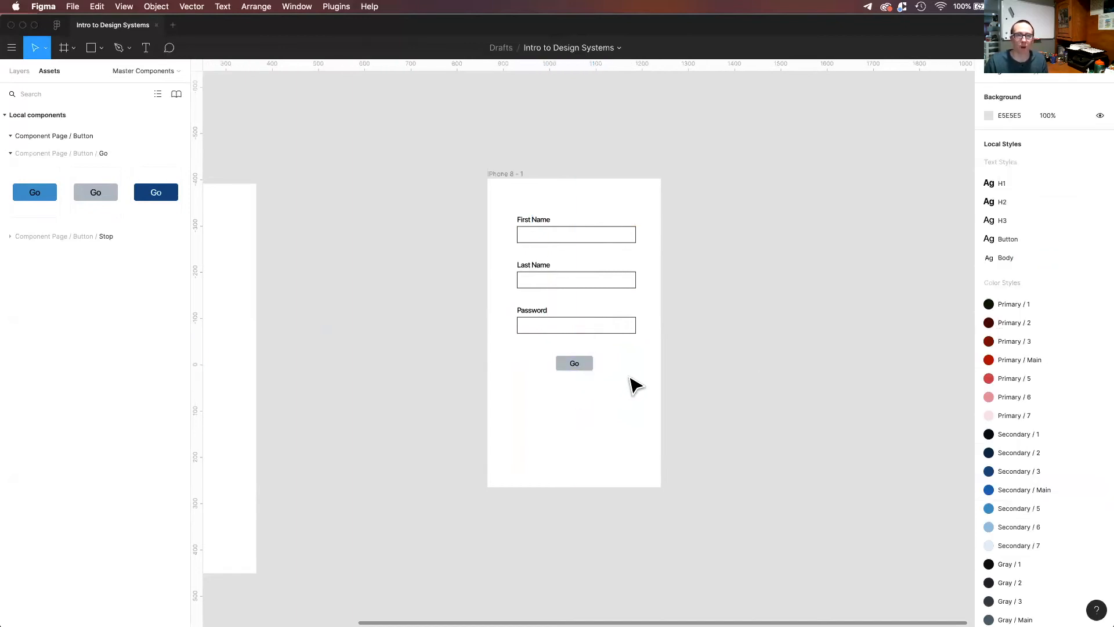
Duplicate the iPhone 8 form frame to its right and show the layer list.
double_click(520, 175)
click(719, 189)
click(512, 176)
drag(512, 175, 709, 173)
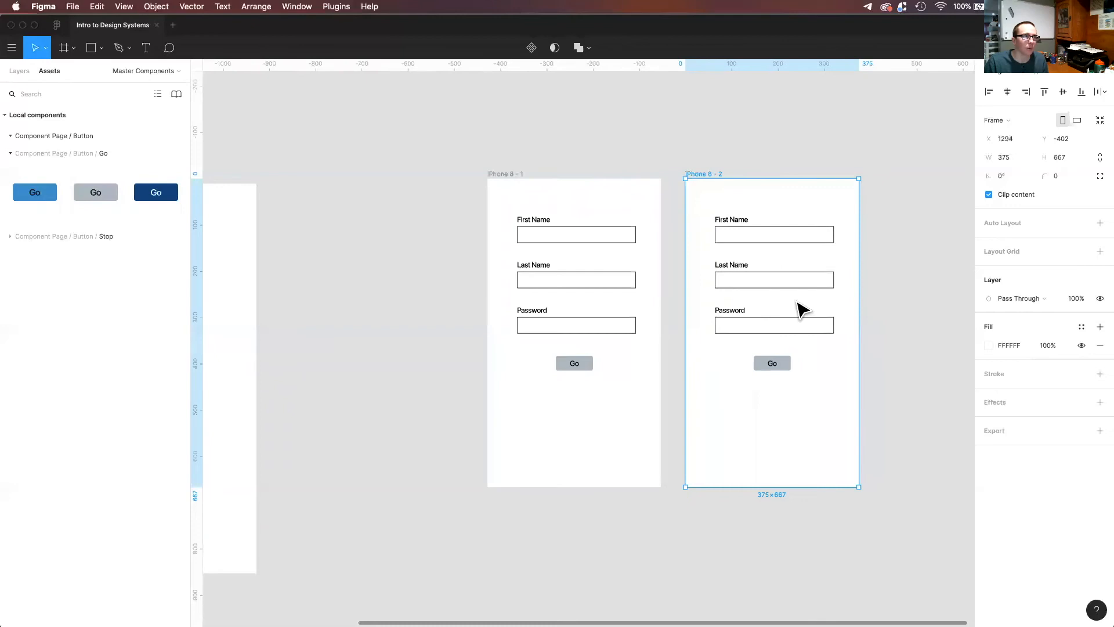
key(alt+1)
key(Escape)
Add a text with a sample first name for the First Name box of the second form frame.
key(t)
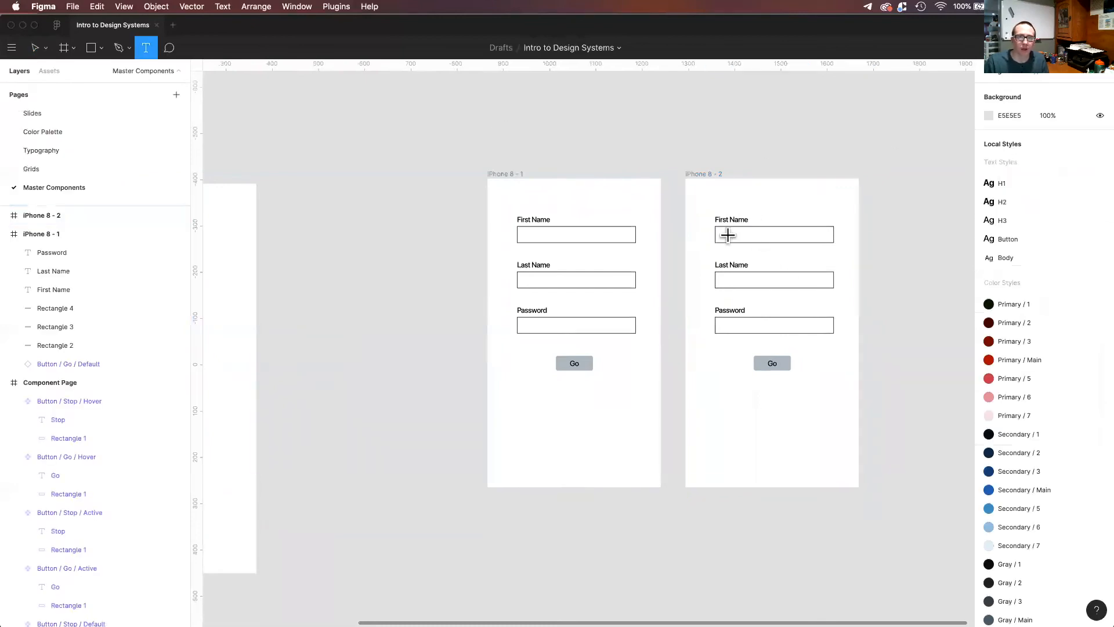
click(734, 237)
text(dkjklfdsj;a)
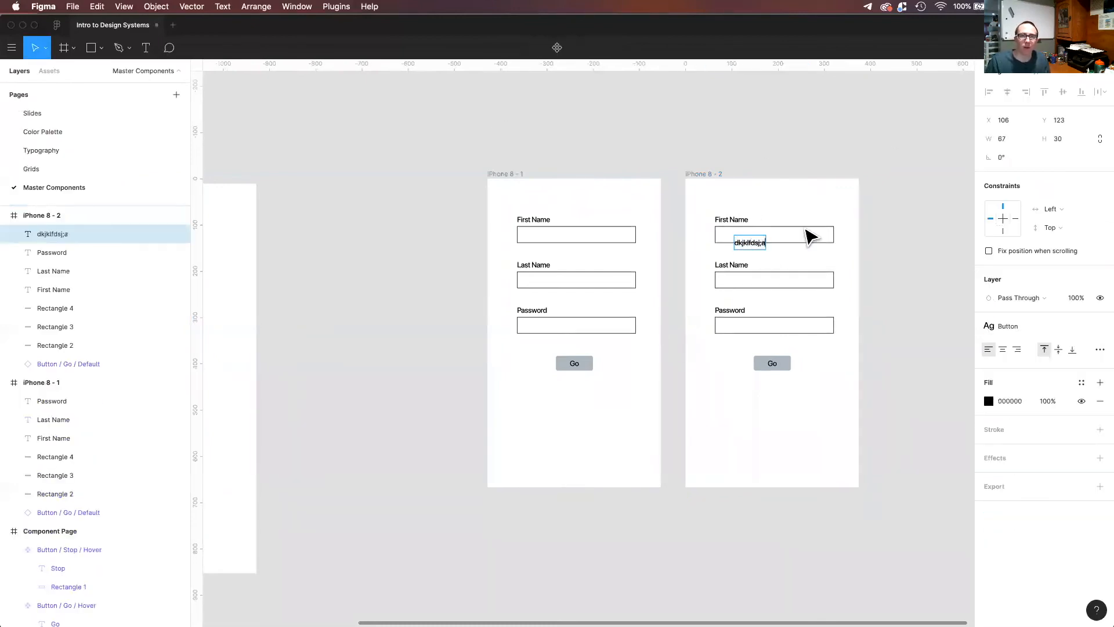
key(Escape)
double_click(743, 240)
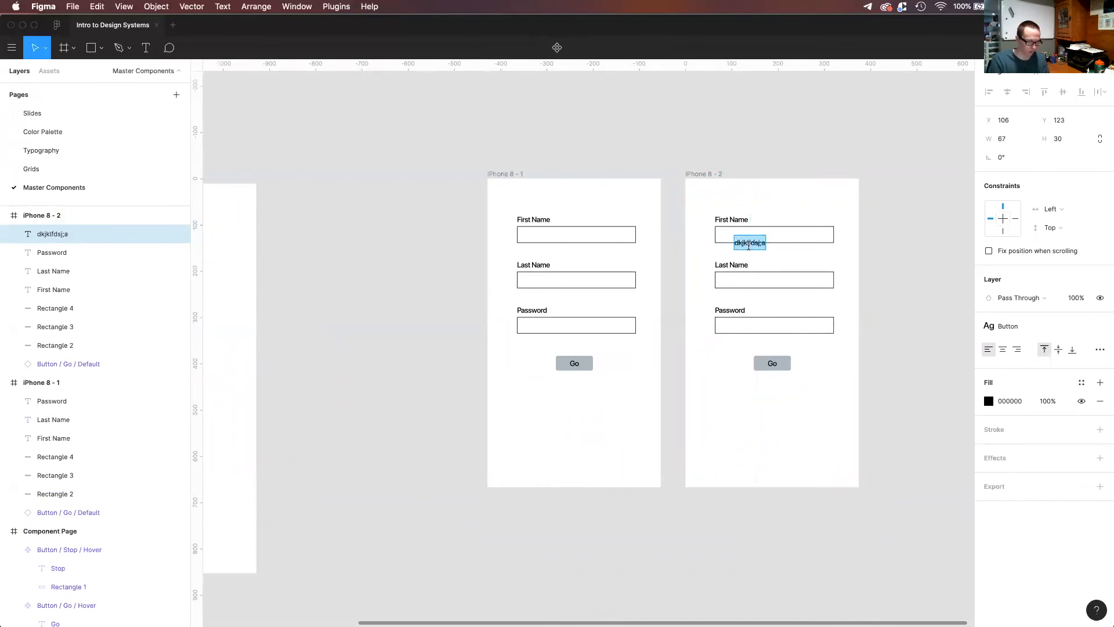
text(John)
key(Escape)
Copy the sample first name into the Last Name box and change the copy to a sample last name.
drag(739, 240, 736, 285)
key(Return)
text(Doe)
key(Escape)
Copy the sample last name into the Password box and replace the copy's text with eight bullet characters.
drag(733, 289, 732, 326)
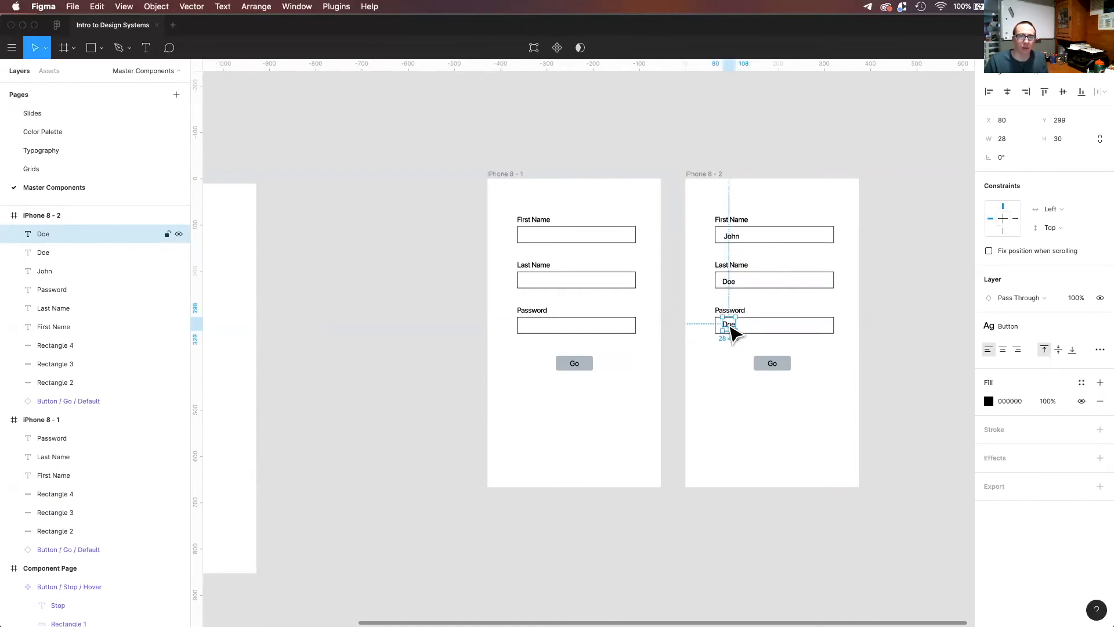
double_click(731, 324)
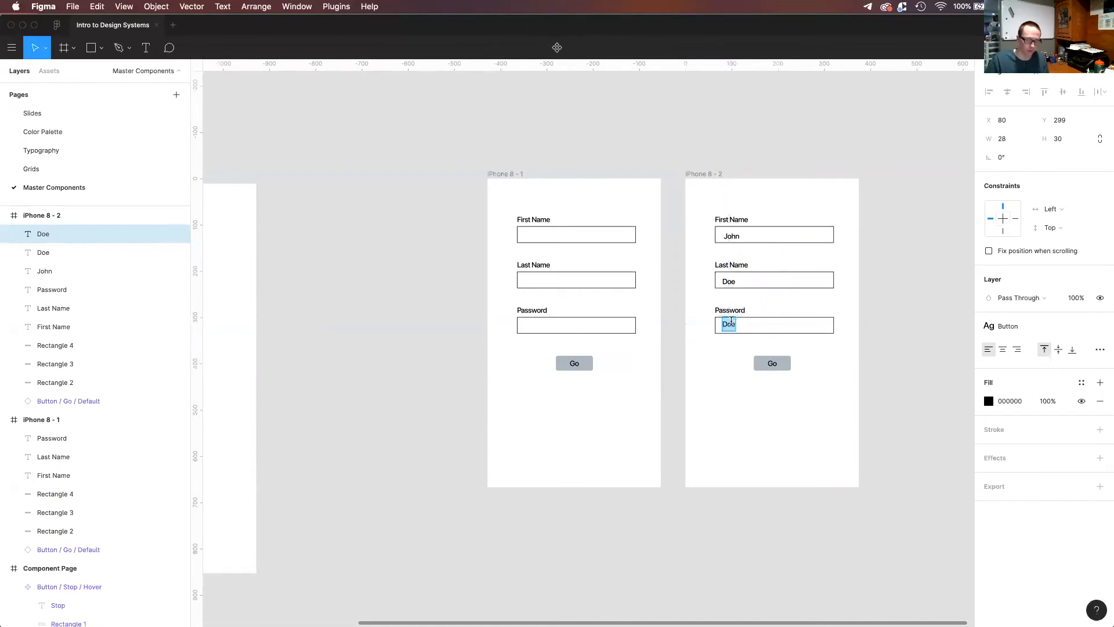
text(••)
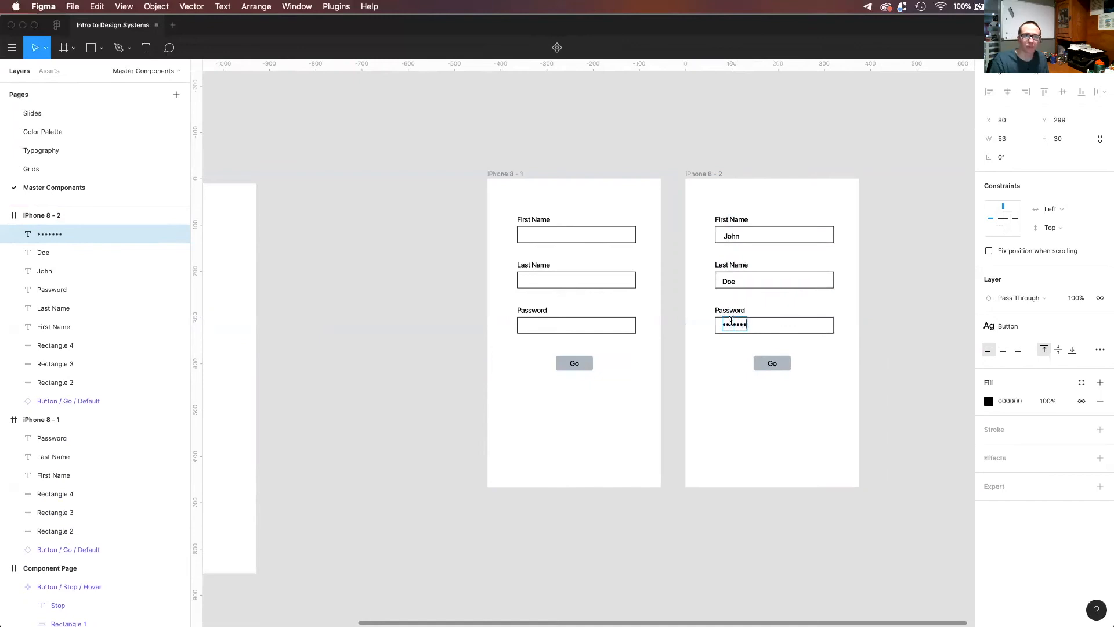
key(Escape)
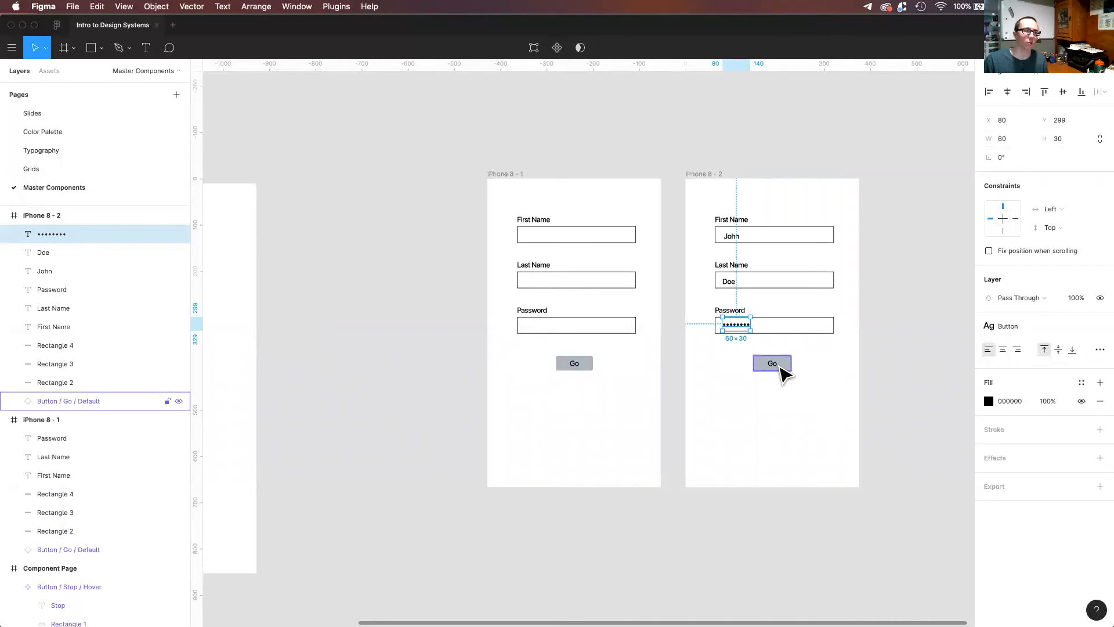
Swap the Go button instance in the second form frame to its Active state.
click(50, 71)
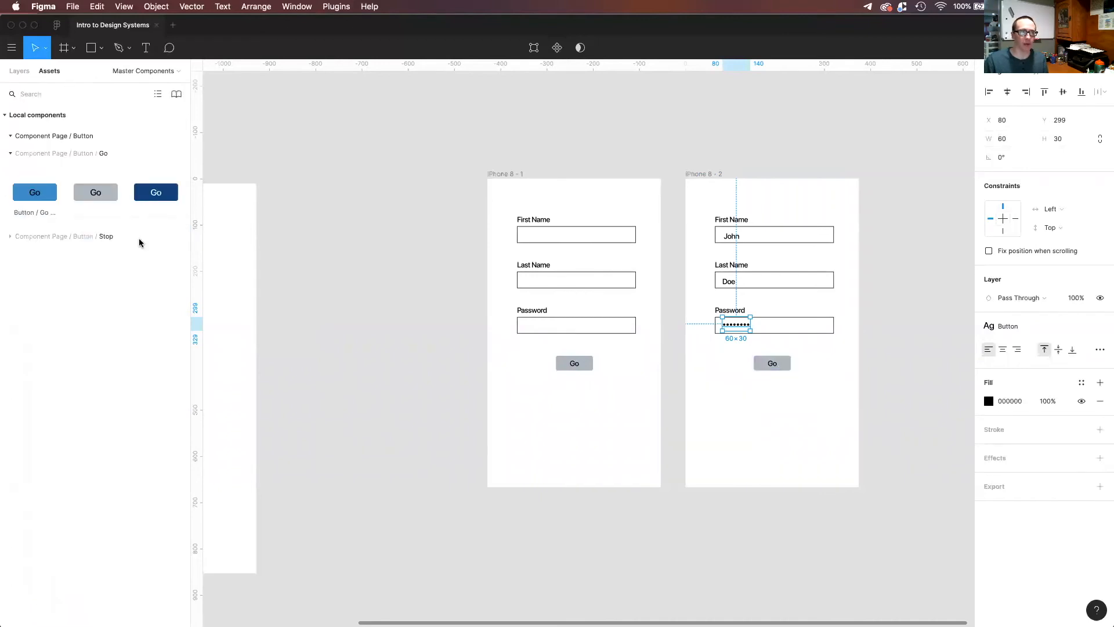
right_click(778, 364)
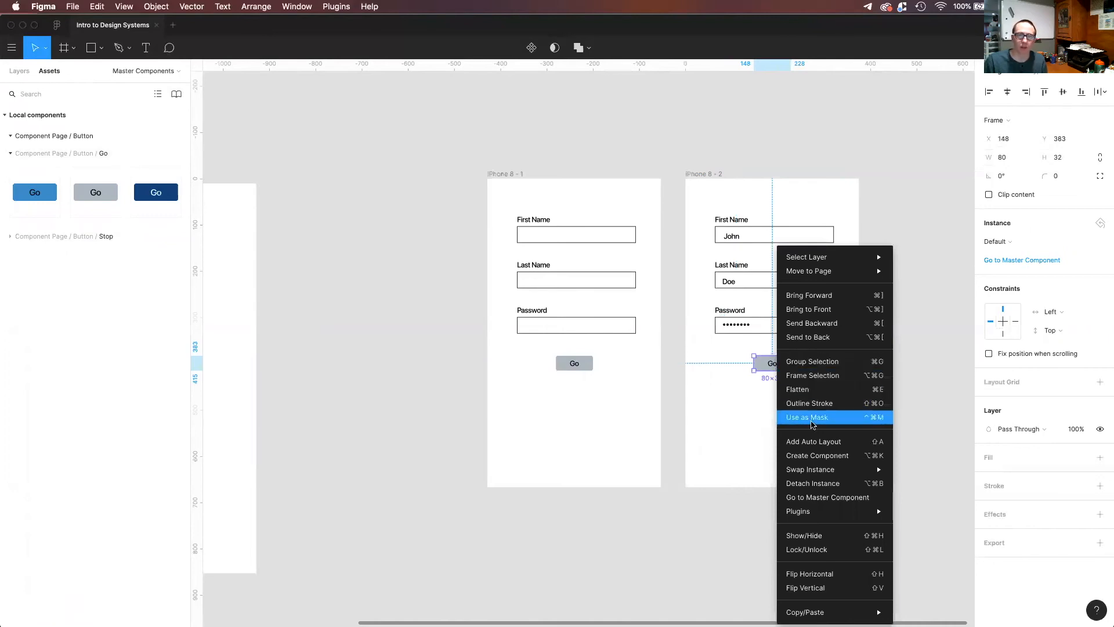
mouse_move(811, 469)
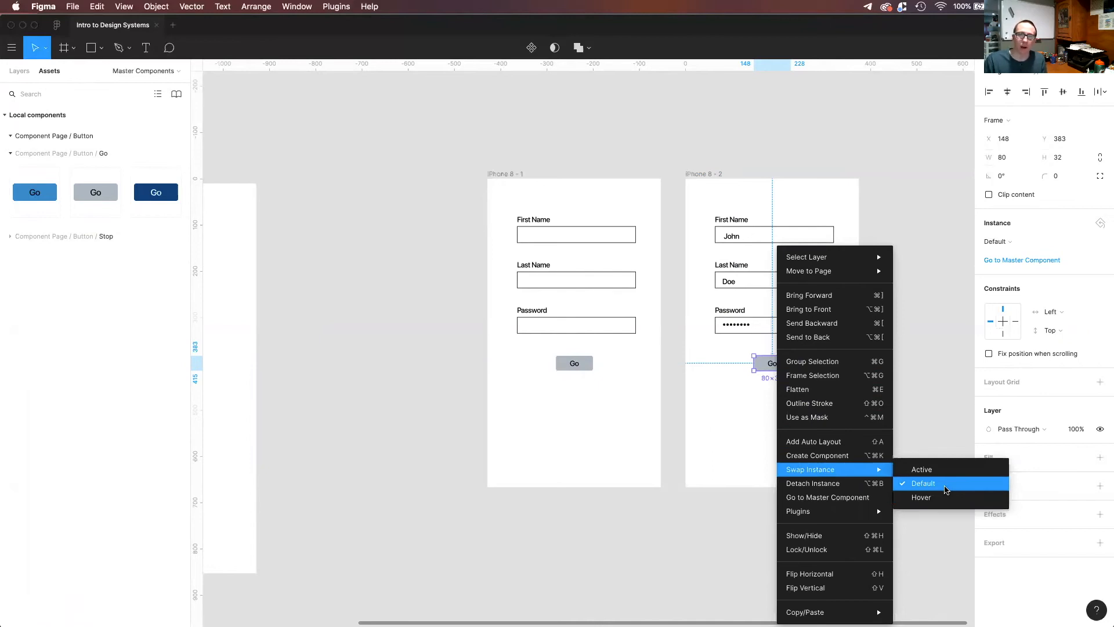
click(935, 474)
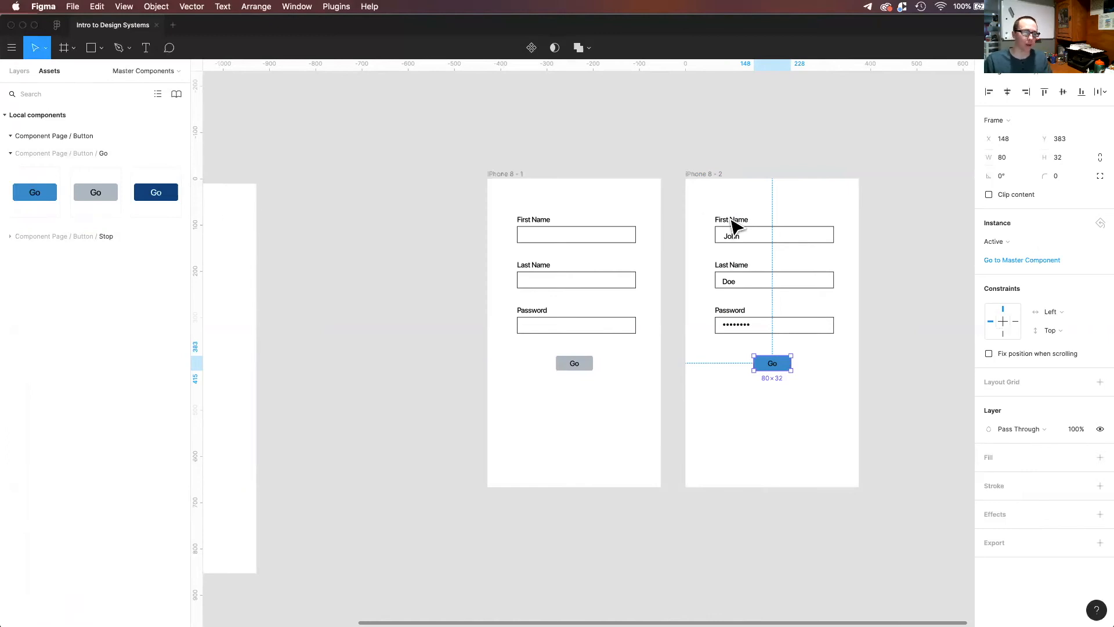
Duplicate the filled-in second form frame to its right.
scroll(673, 219, right, 5)
click(572, 170)
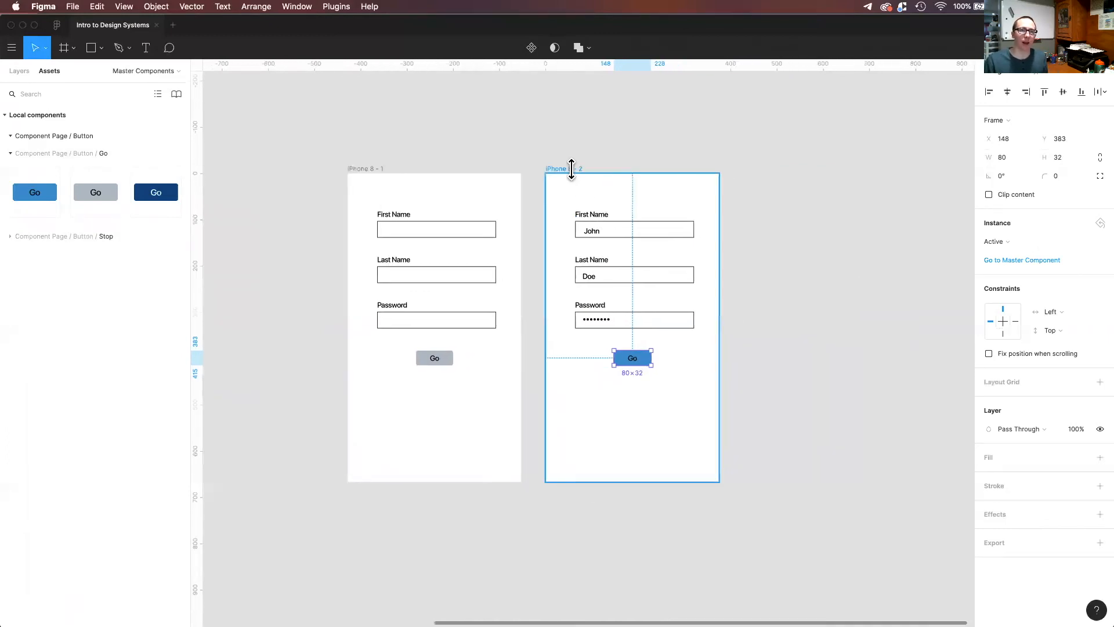
alt+drag(573, 169, 762, 170)
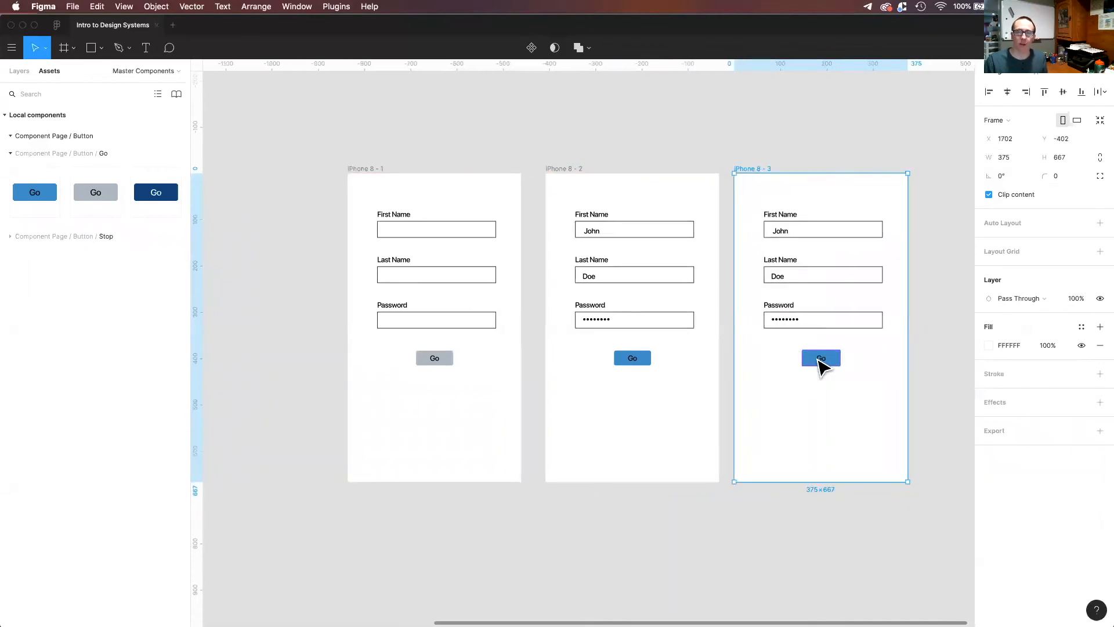
Swap the Go button instance in the third form frame to its Hover state.
right_click(820, 362)
mouse_move(876, 475)
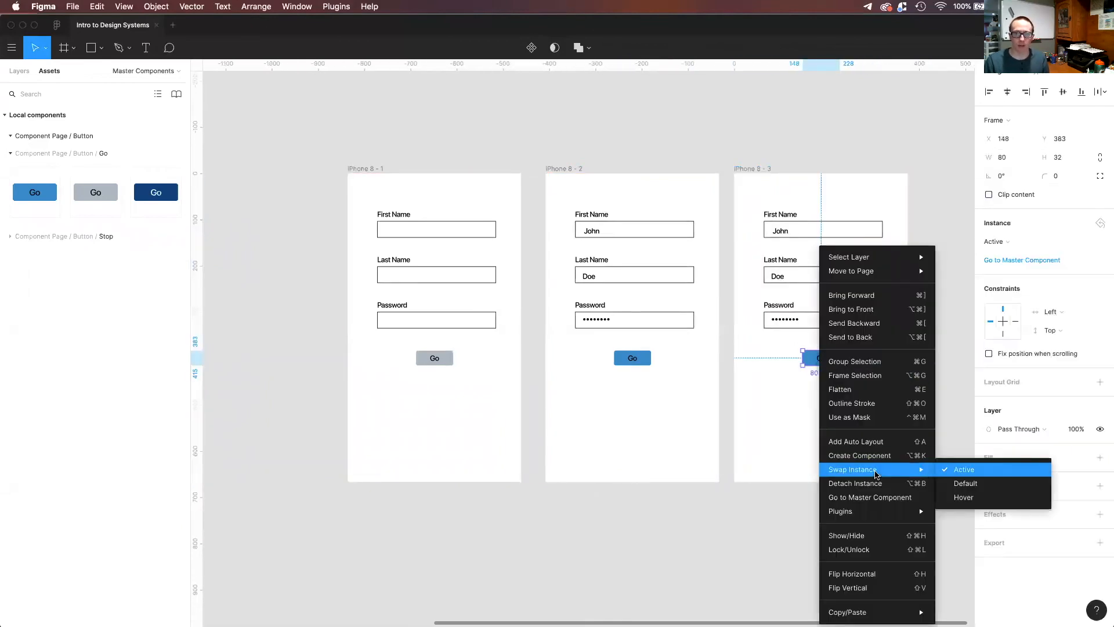
click(979, 497)
click(958, 411)
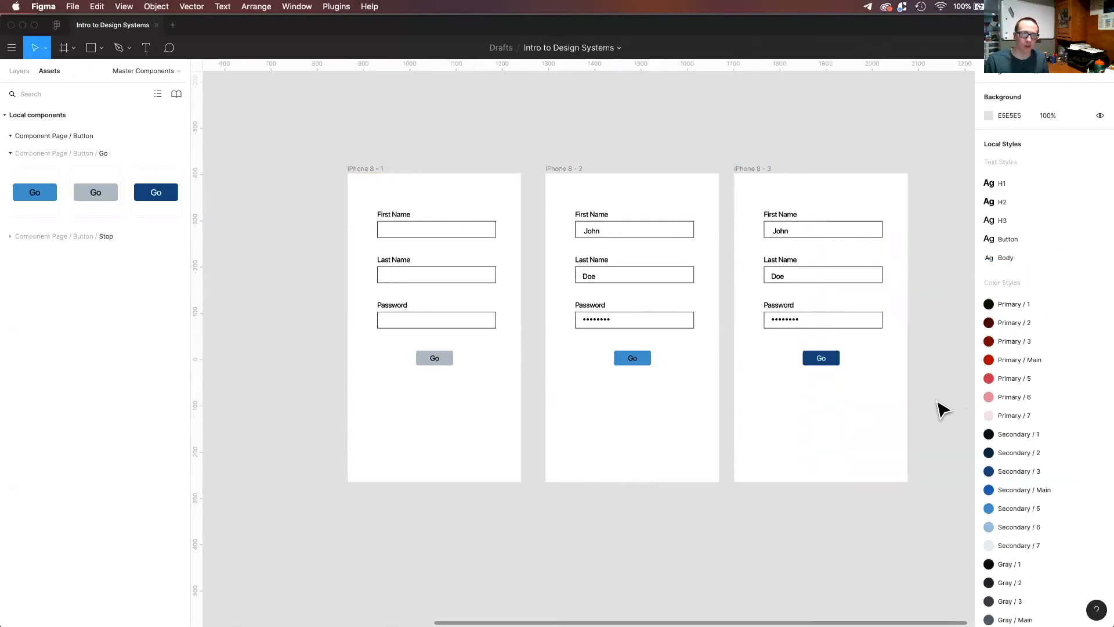
right_click(453, 380)
click(438, 376)
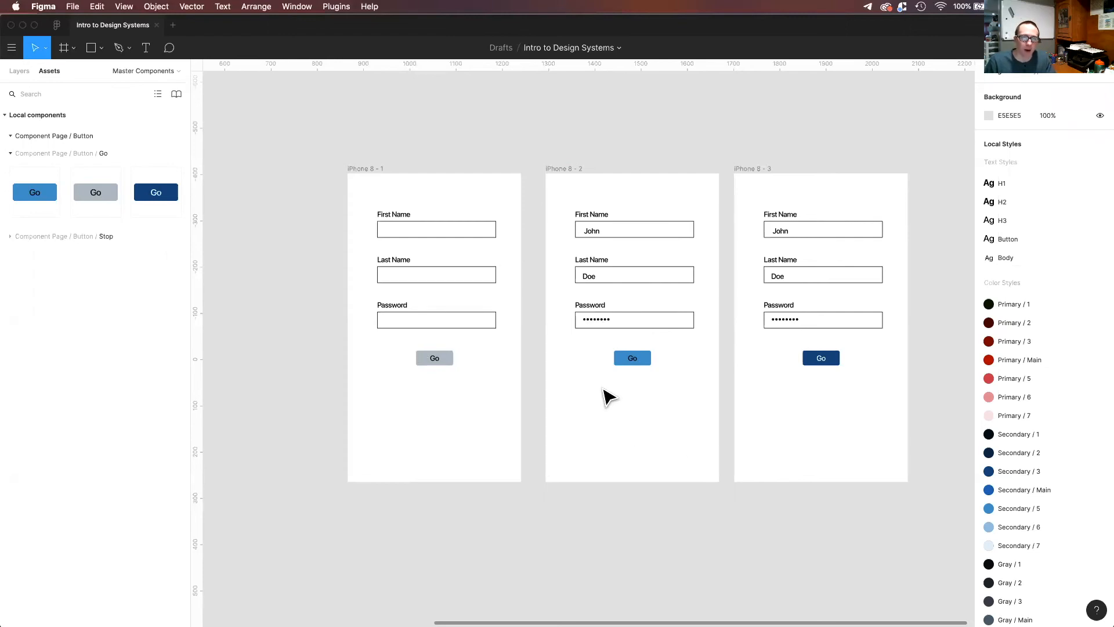
Show the layer list and go to the master component of the second form frame's Go button instance.
scroll(761, 485, down, 1)
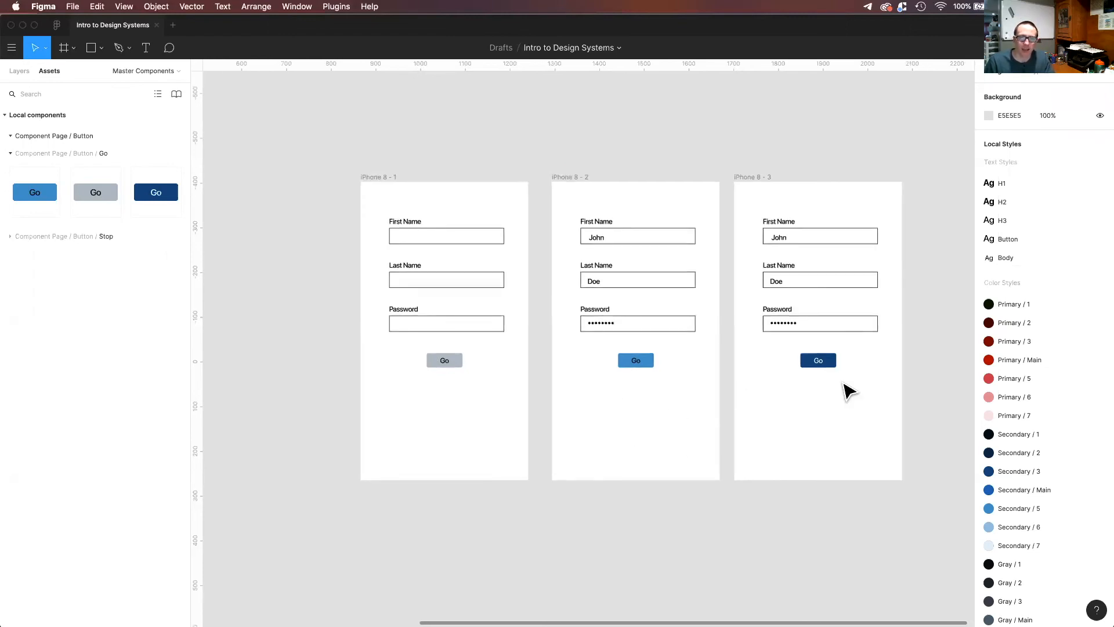
scroll(737, 383, down, 1)
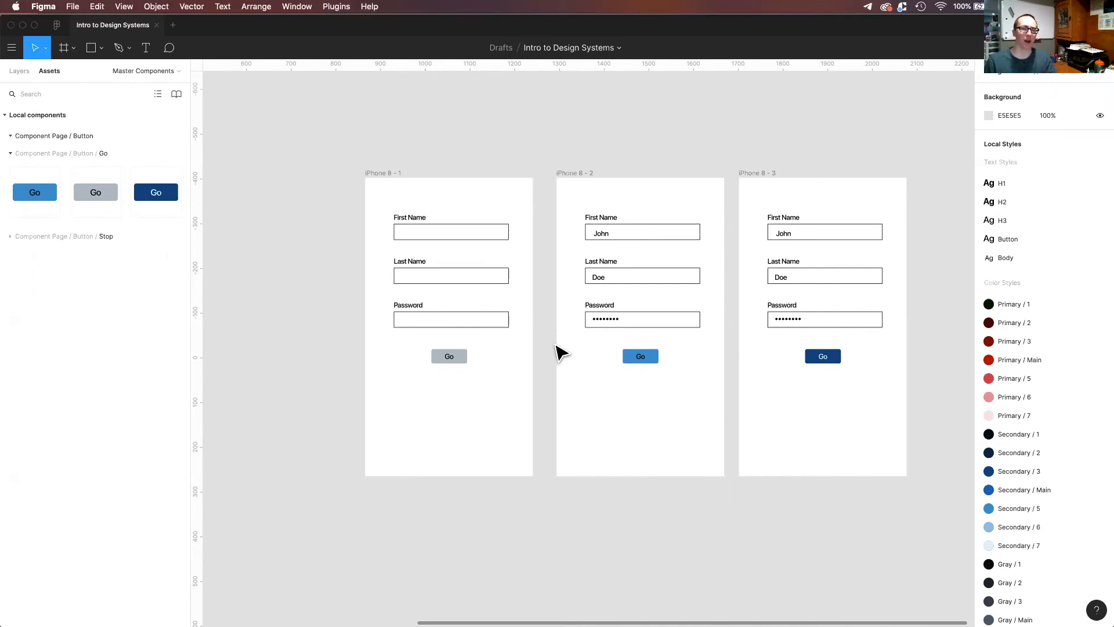
key(minus)
scroll(573, 339, left, 1)
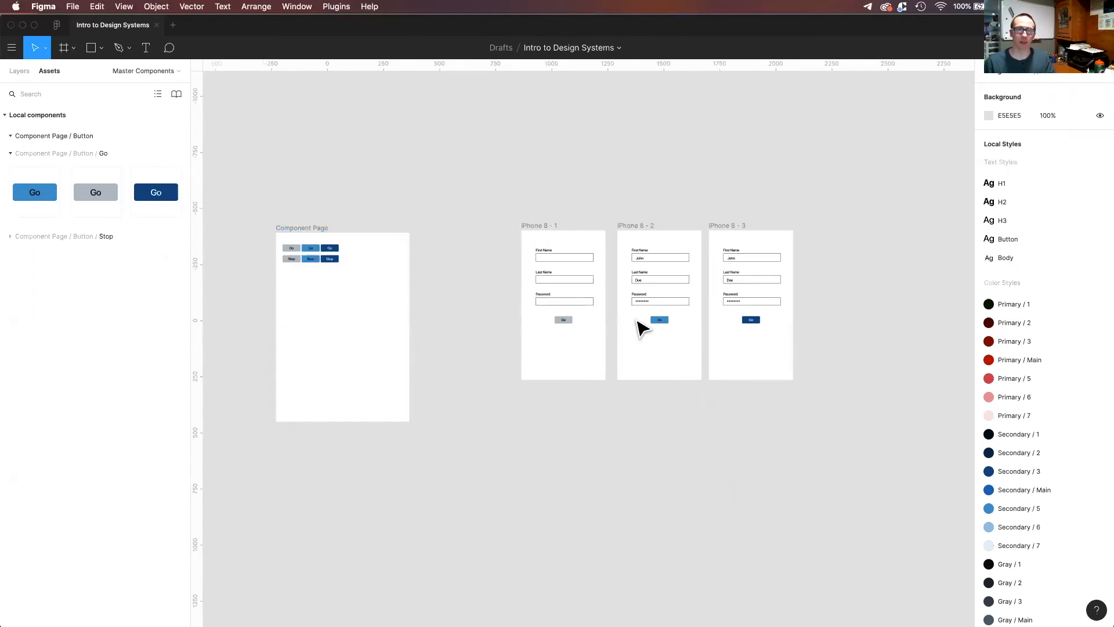
scroll(659, 326, up, 3)
scroll(659, 326, down, 1)
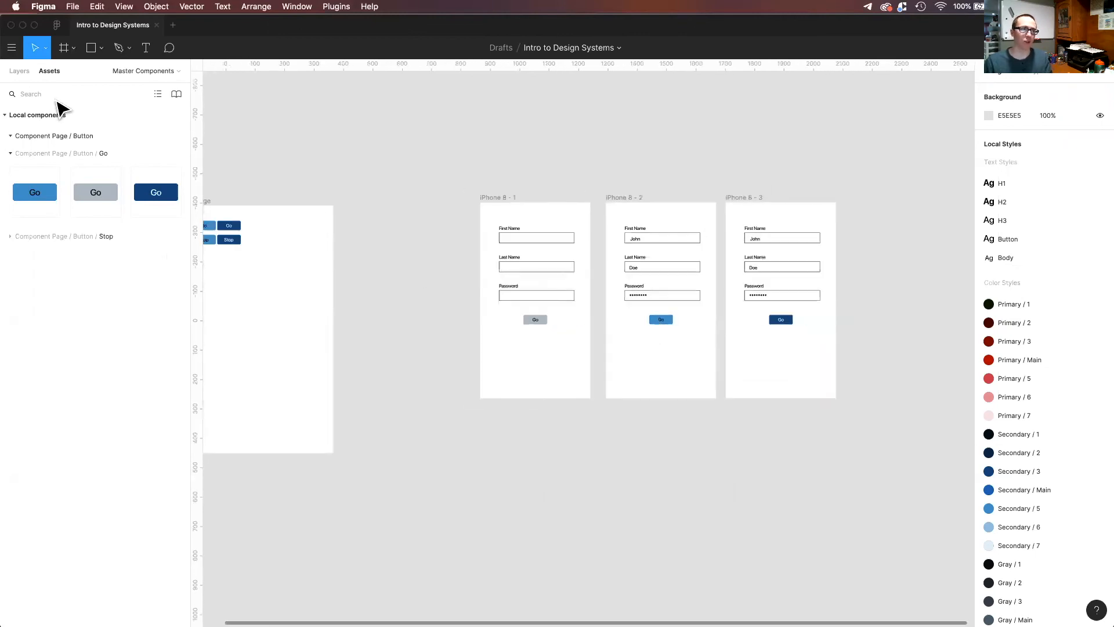
click(19, 75)
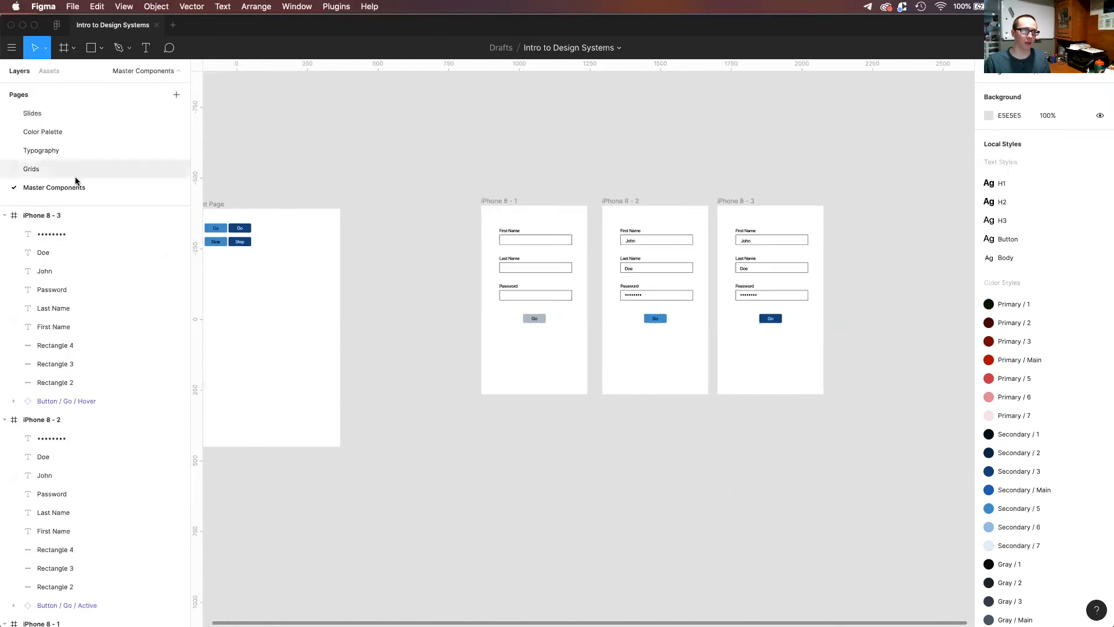
right_click(661, 321)
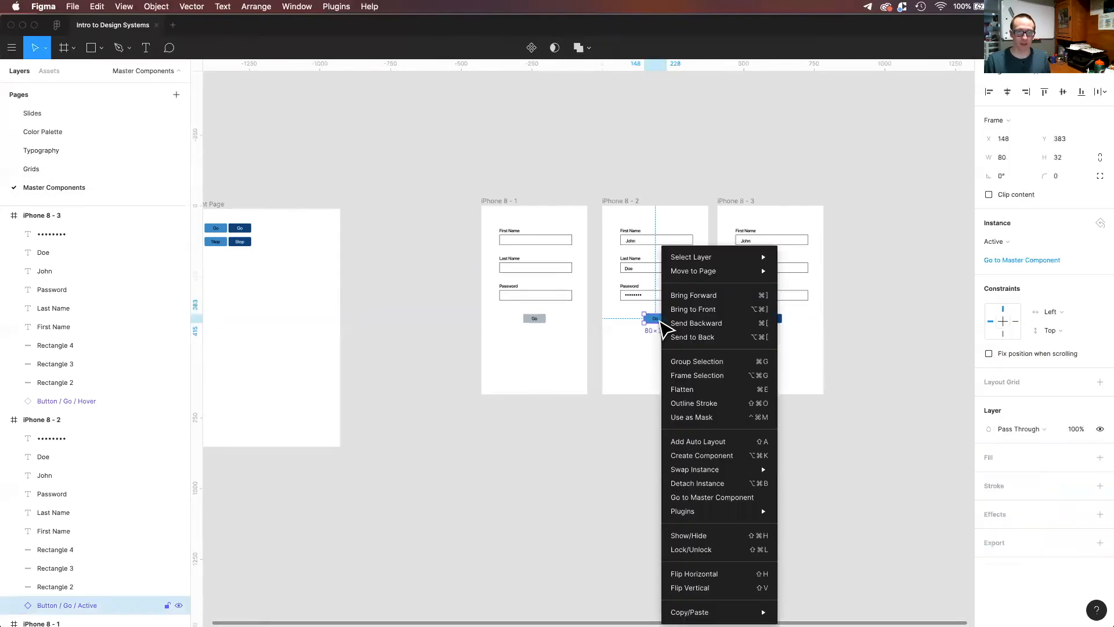
click(720, 498)
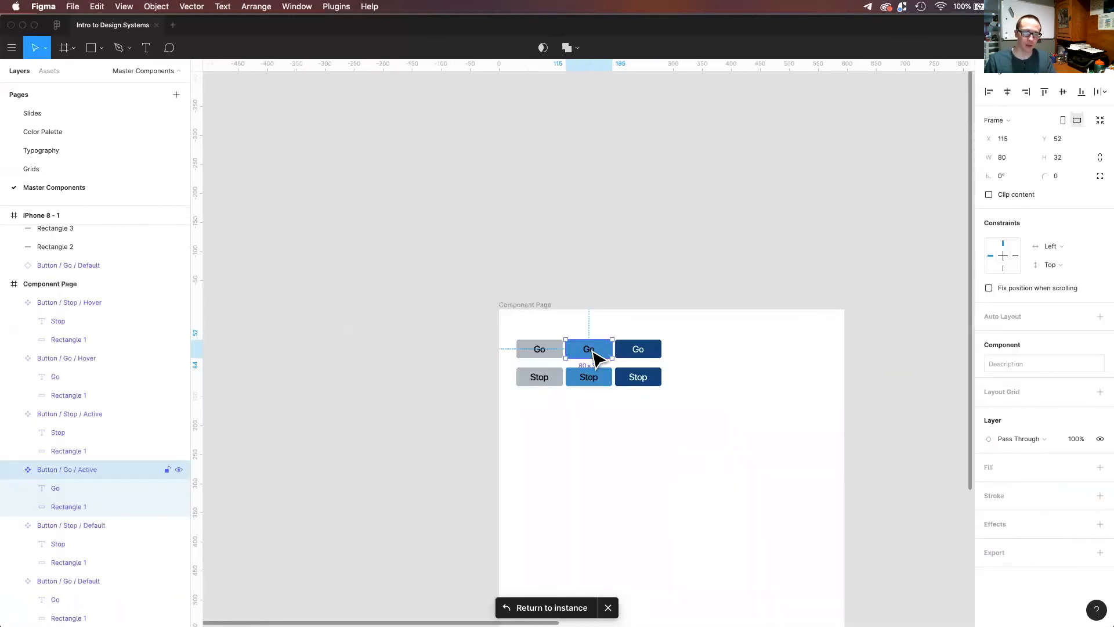
Move the Component Page frame close beside the first form frame, to X 232.
scroll(595, 359, down, 3)
scroll(591, 360, down, 3)
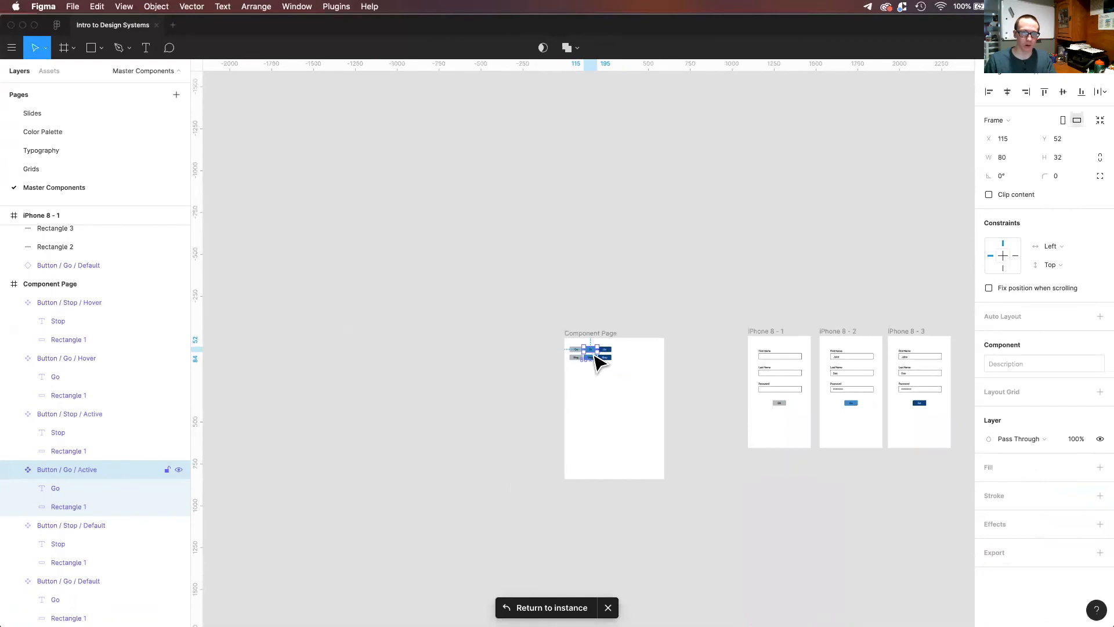
scroll(627, 354, up, 3)
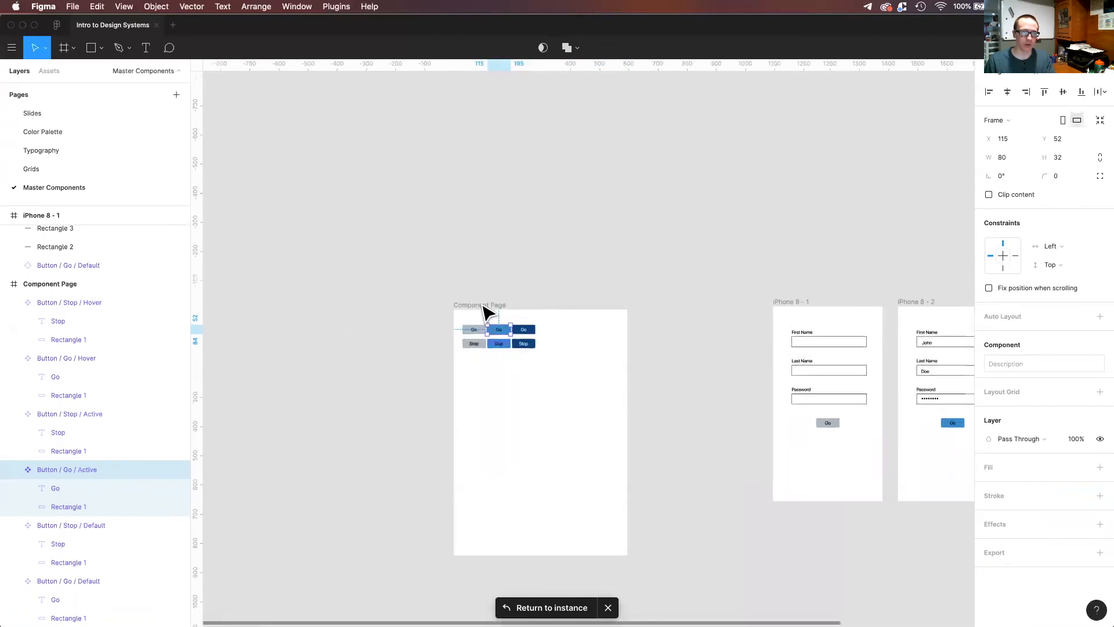
click(484, 305)
scroll(542, 311, up, 1)
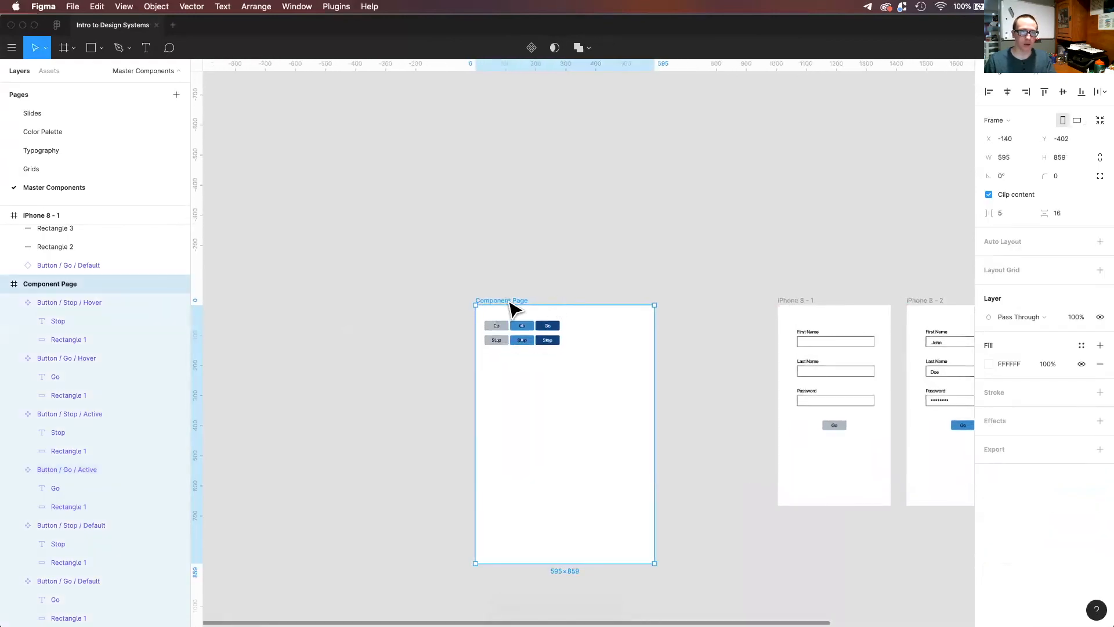
drag(565, 313, 677, 311)
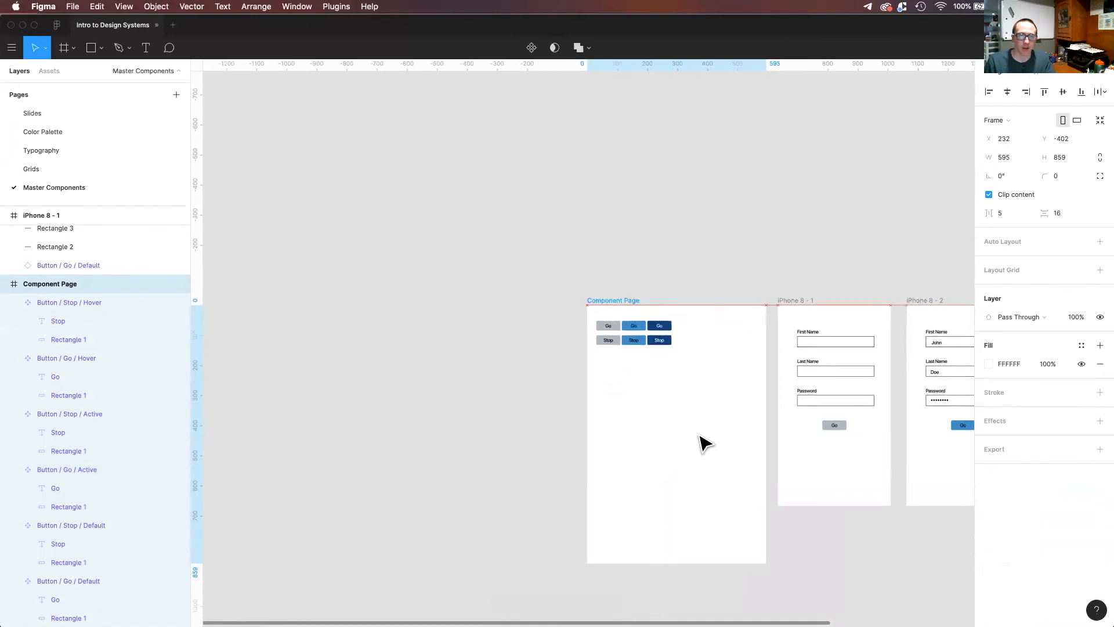
scroll(587, 366, right, 4)
click(563, 383)
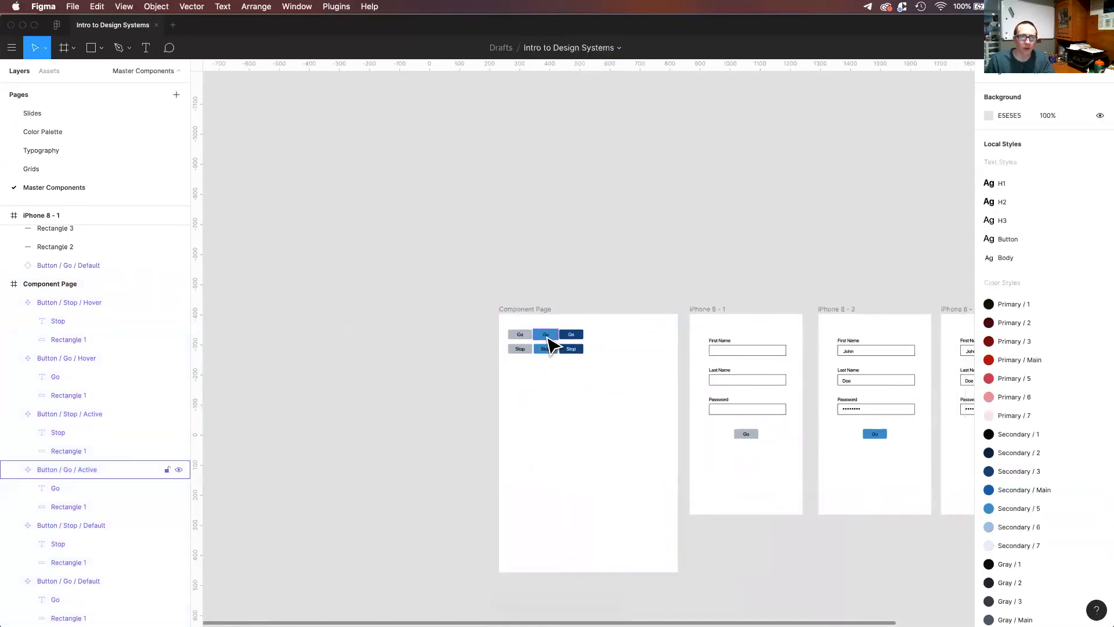
Shorten the Go Active master component from its upper edge to a height of 31.
click(549, 341)
click(549, 341)
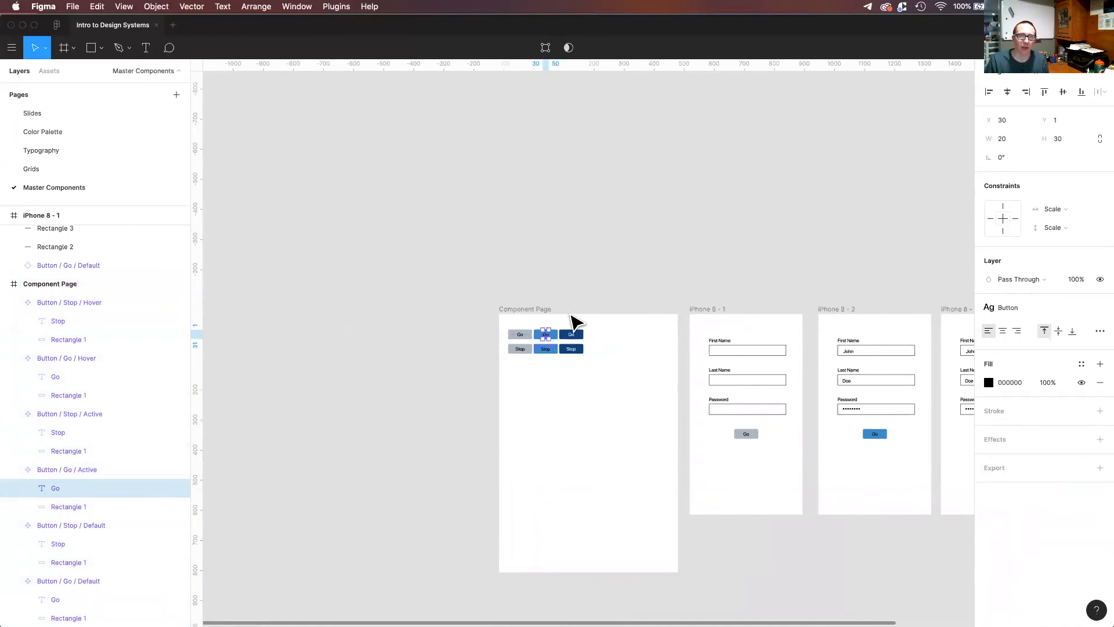
click(569, 318)
click(549, 334)
mouse_move(548, 326)
mouse_down()
mouse_move(548, 277)
mouse_move(544, 329)
mouse_up()
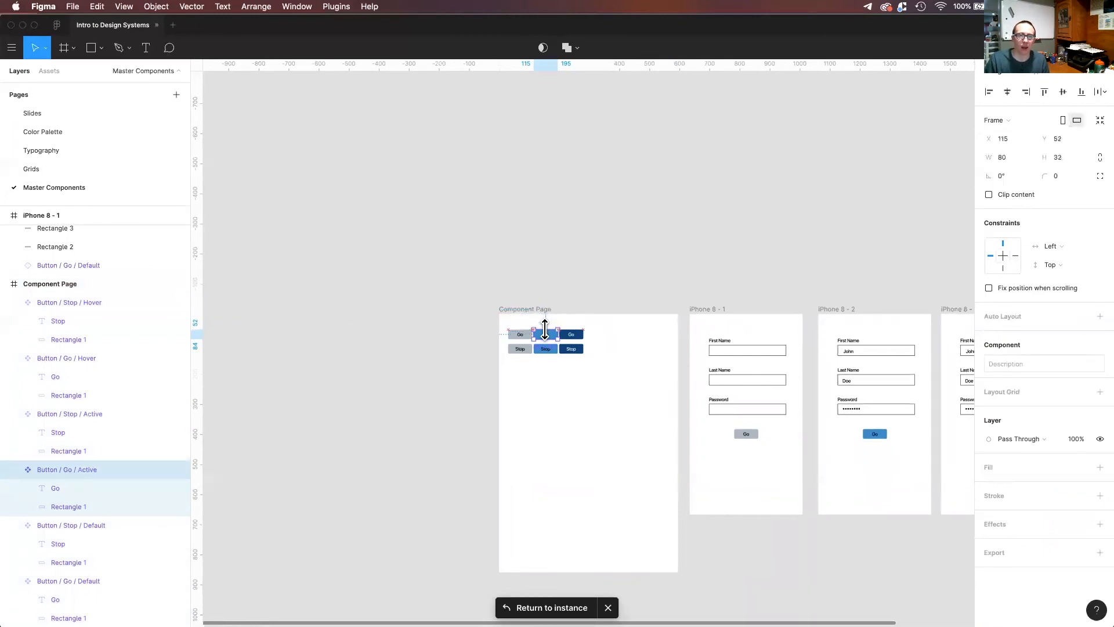
Stretch the Go button instance in the second form frame downward to 80 × 106.
click(885, 459)
click(876, 440)
drag(876, 441, 873, 463)
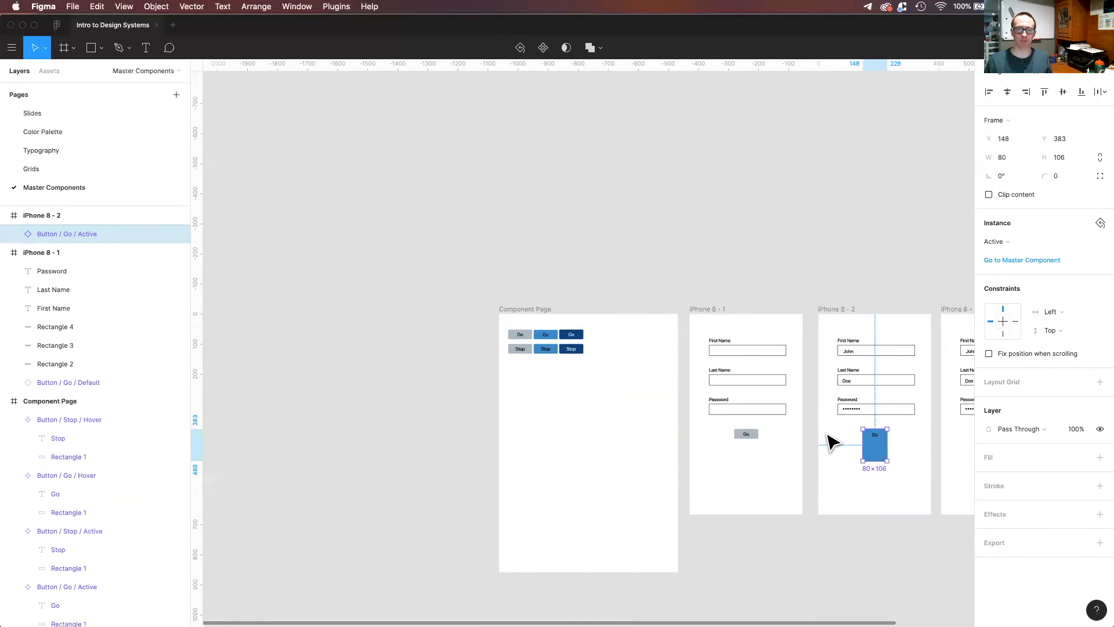
click(906, 471)
click(881, 462)
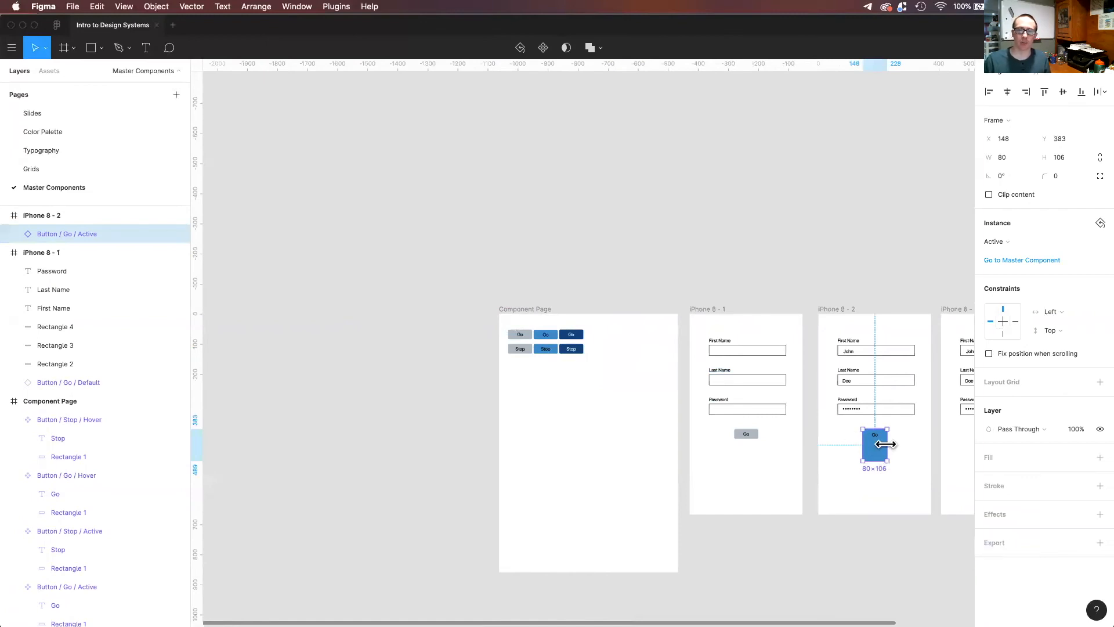
Change the label fill of the Go Active master component to the light tone E5D7D7.
click(547, 337)
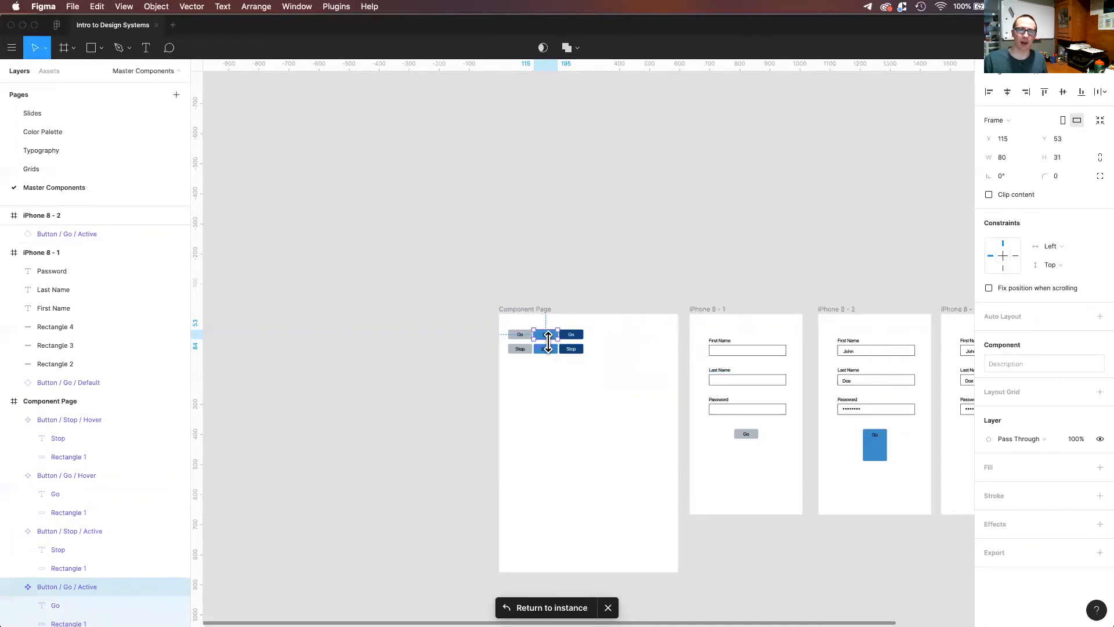
mouse_move(548, 343)
mouse_down()
mouse_move(548, 392)
mouse_move(559, 377)
mouse_move(551, 341)
mouse_up()
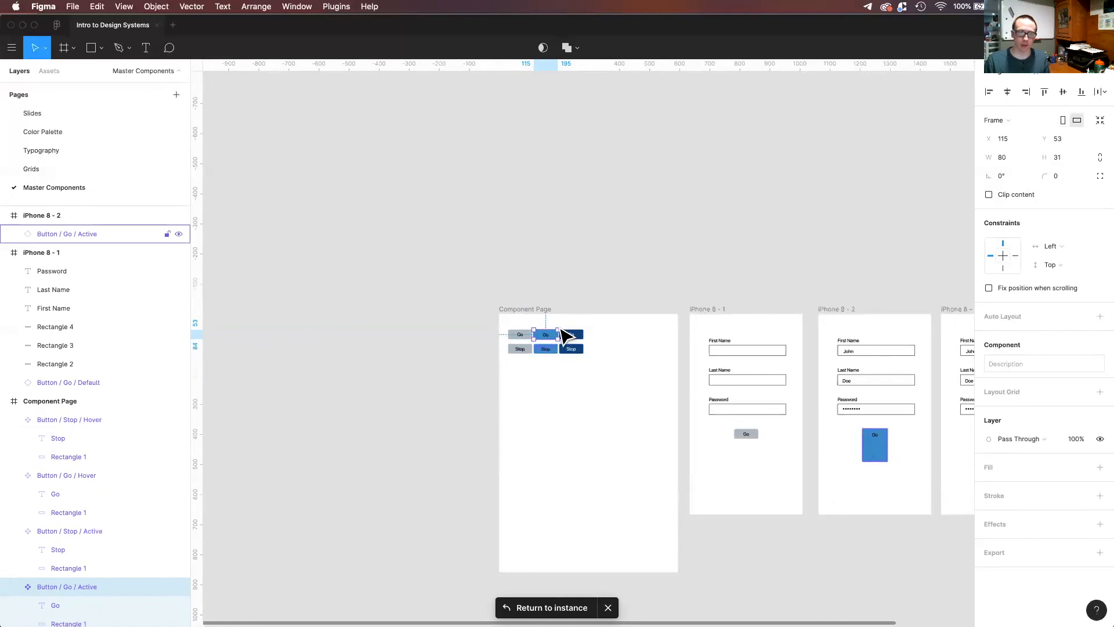
double_click(547, 337)
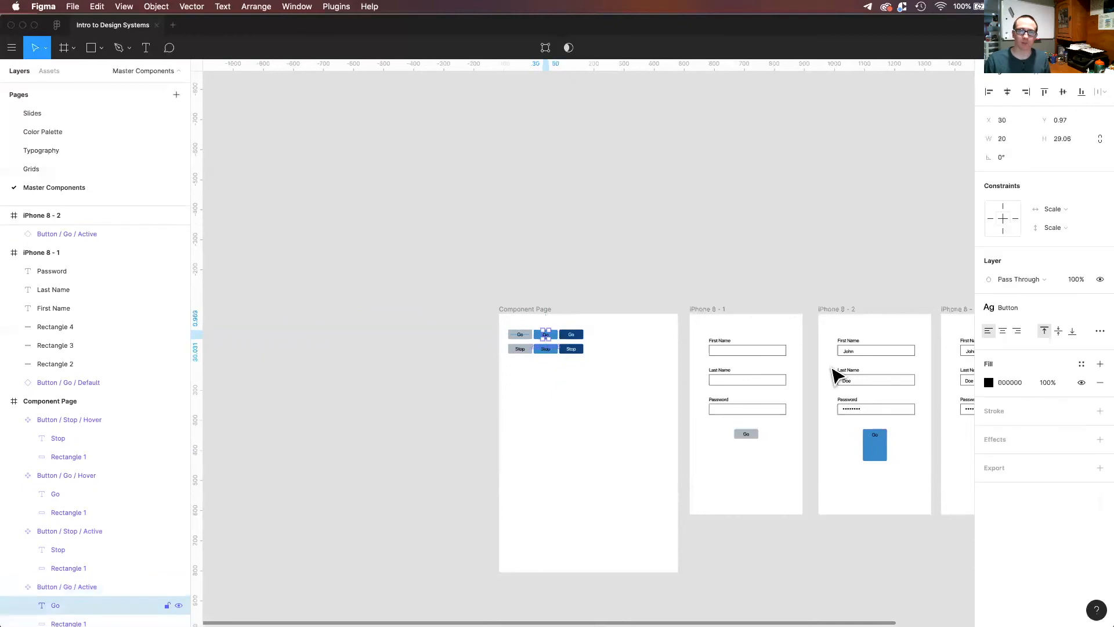
click(989, 382)
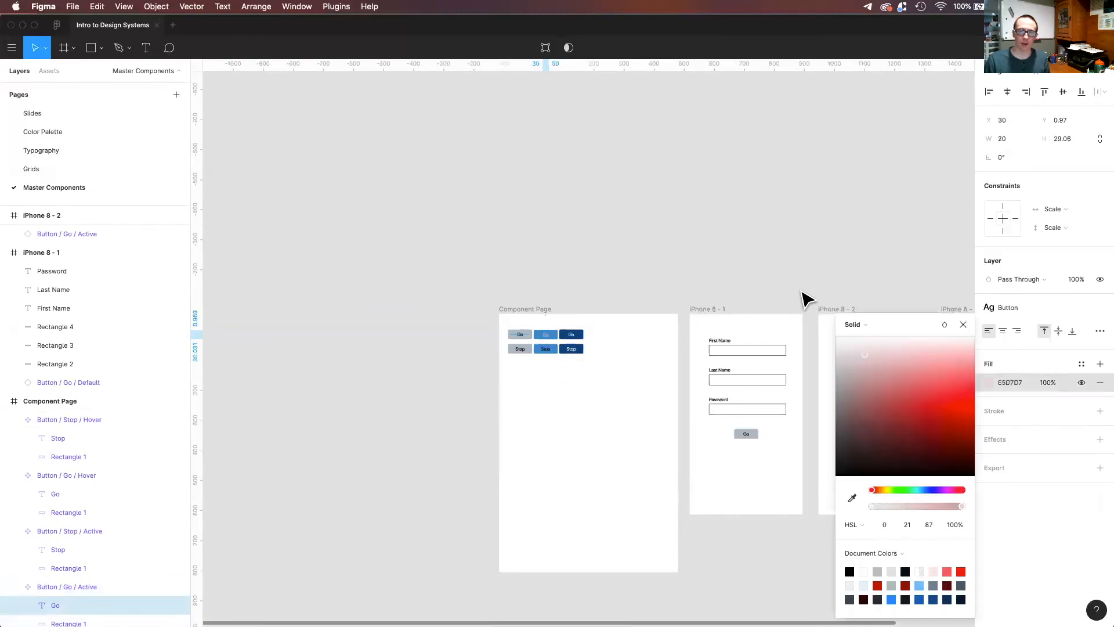
click(783, 249)
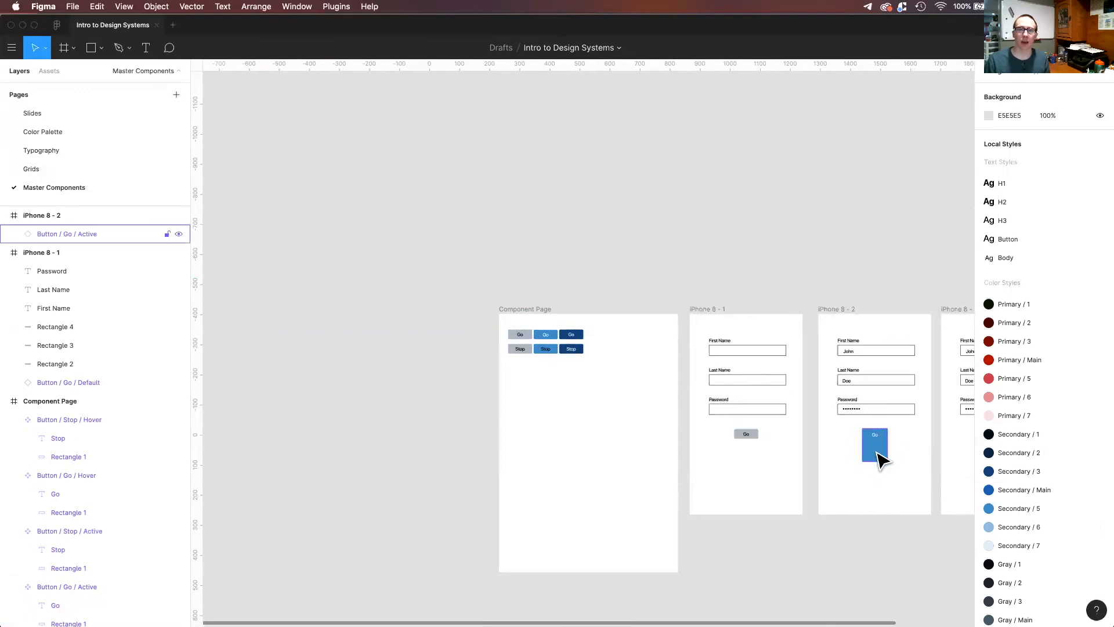
Stretch the second form frame's Go button instance further to 80 × 156 and check its instance options.
click(879, 458)
mouse_move(876, 461)
mouse_down()
mouse_move(876, 439)
mouse_move(879, 476)
mouse_up()
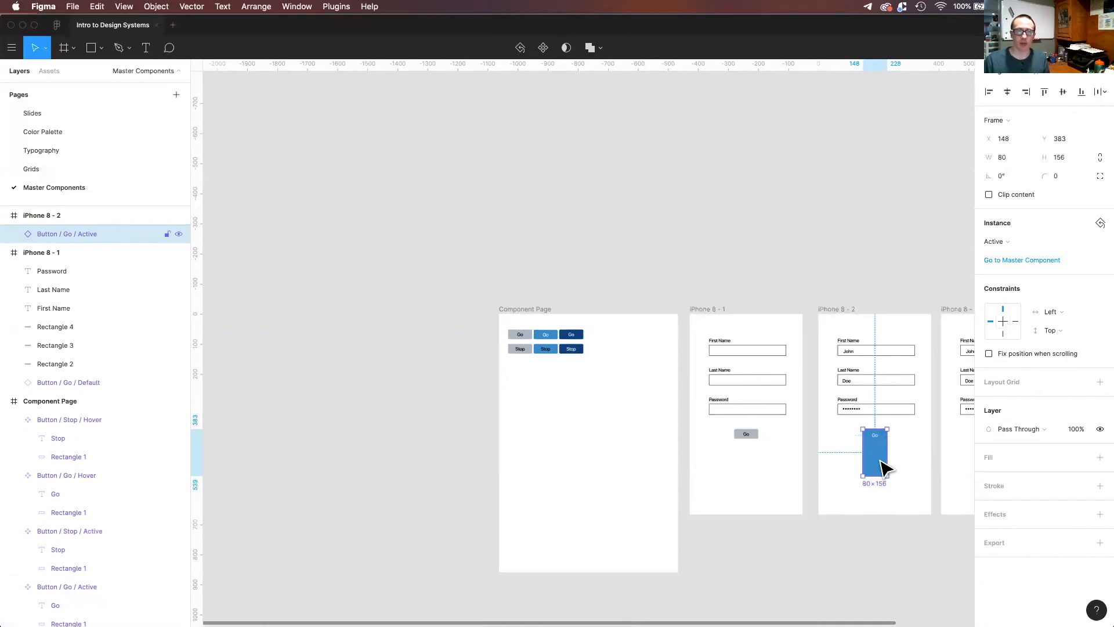
right_click(884, 469)
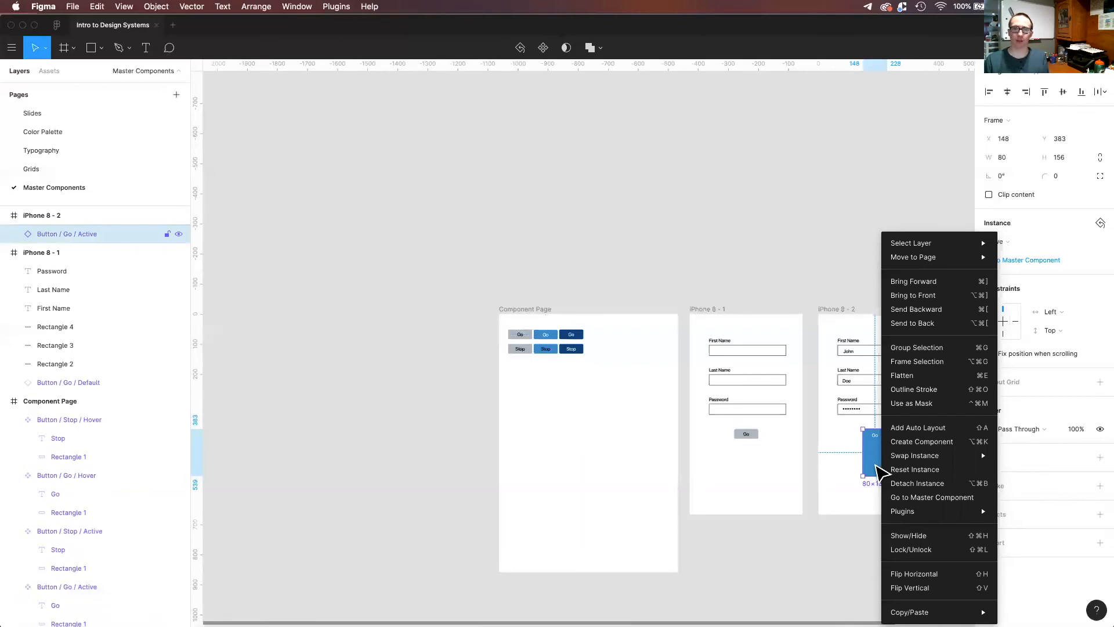
click(846, 509)
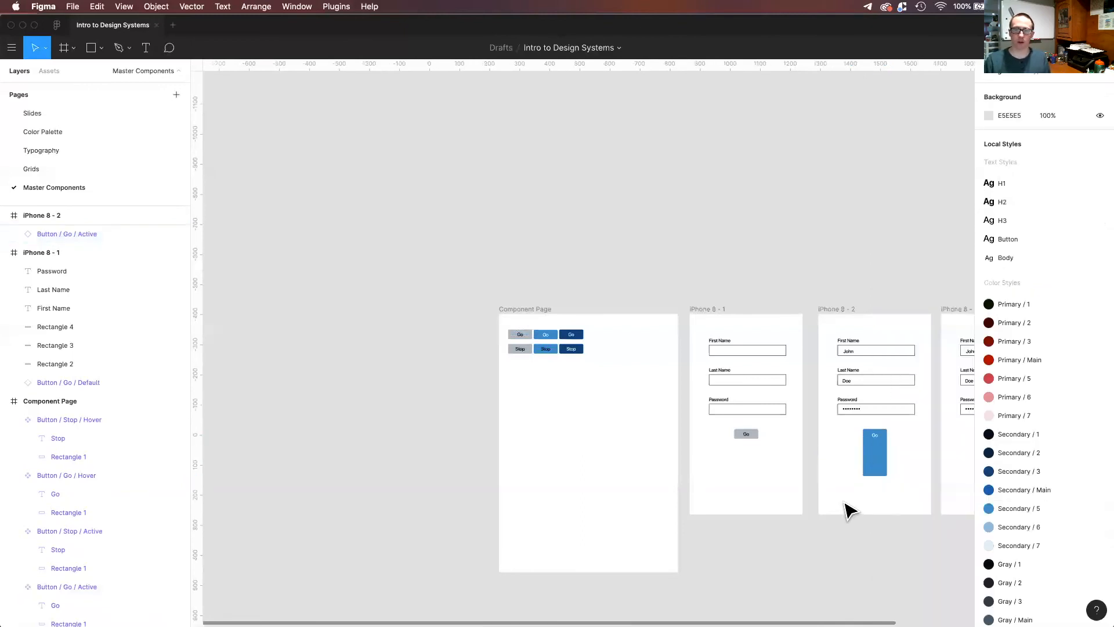
click(876, 469)
Undo the stretching of the second form frame's Go instance and the master label's color change.
key(super+z)
key(super+z)
key(super+z)
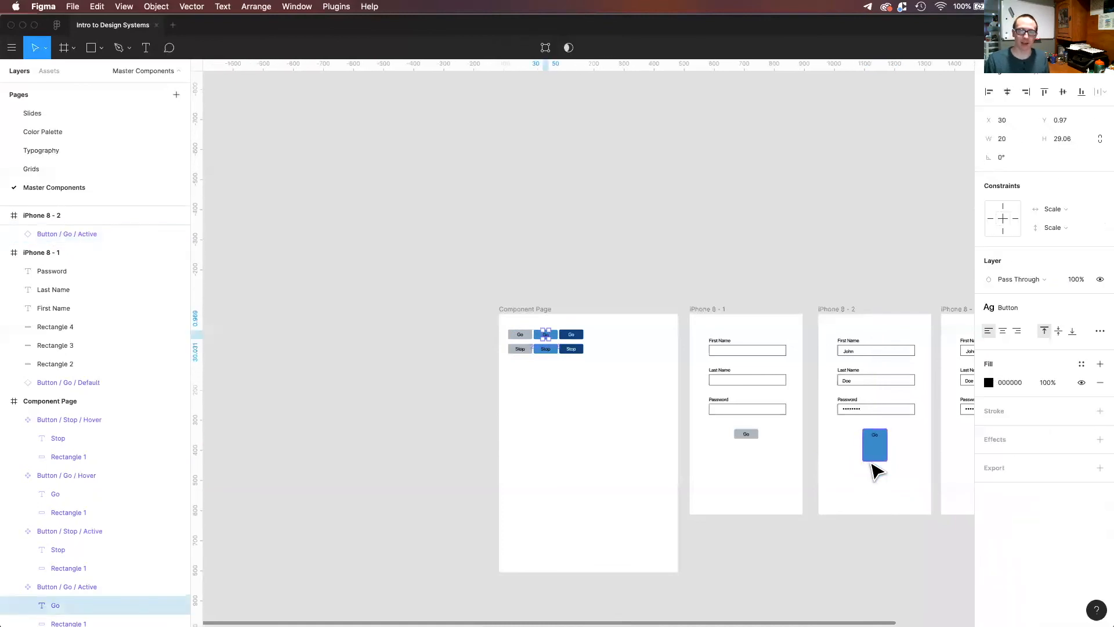
key(super+z)
key(super+z)
key(super+z)
key(super+z)
key(super+z)
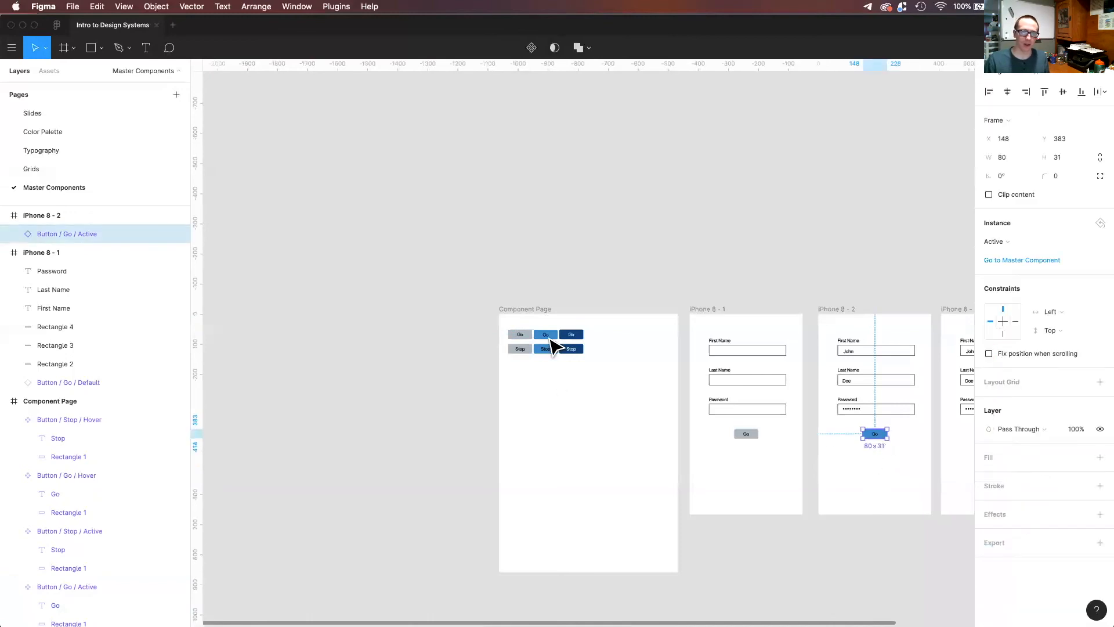
Set the label fill of the Go Active master component to white, FFFFFF.
double_click(547, 336)
double_click(547, 336)
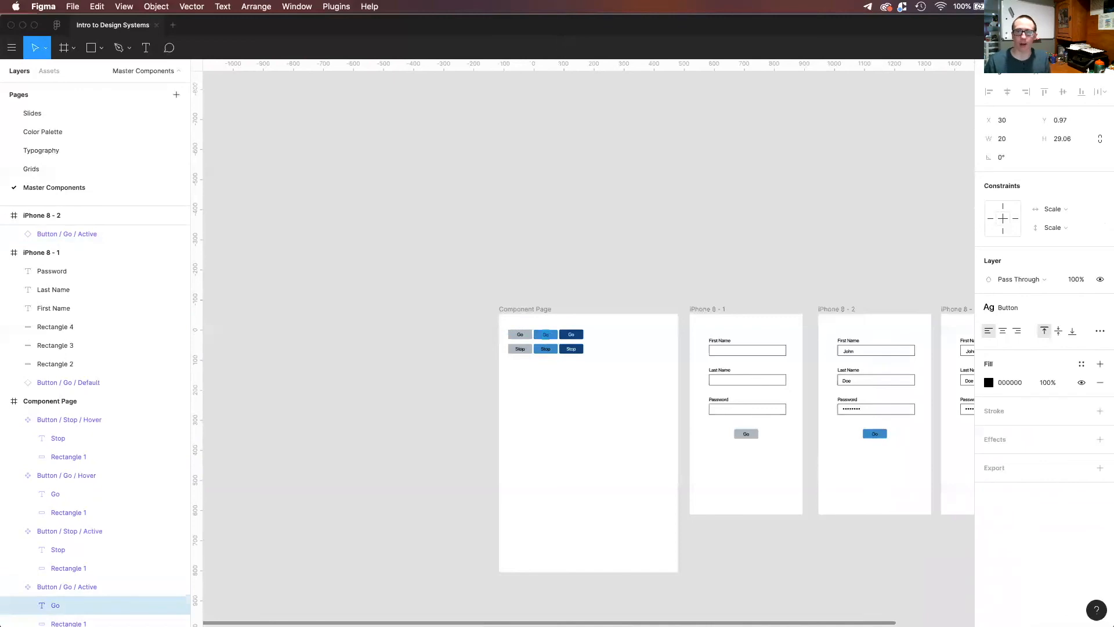
click(989, 386)
drag(872, 362, 721, 267)
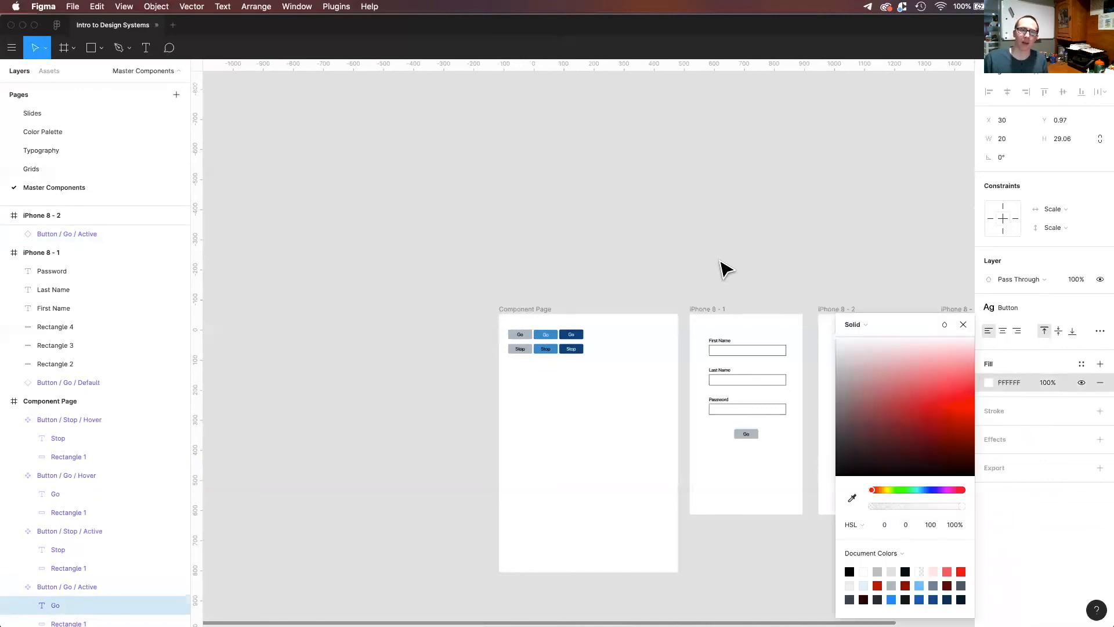
click(757, 295)
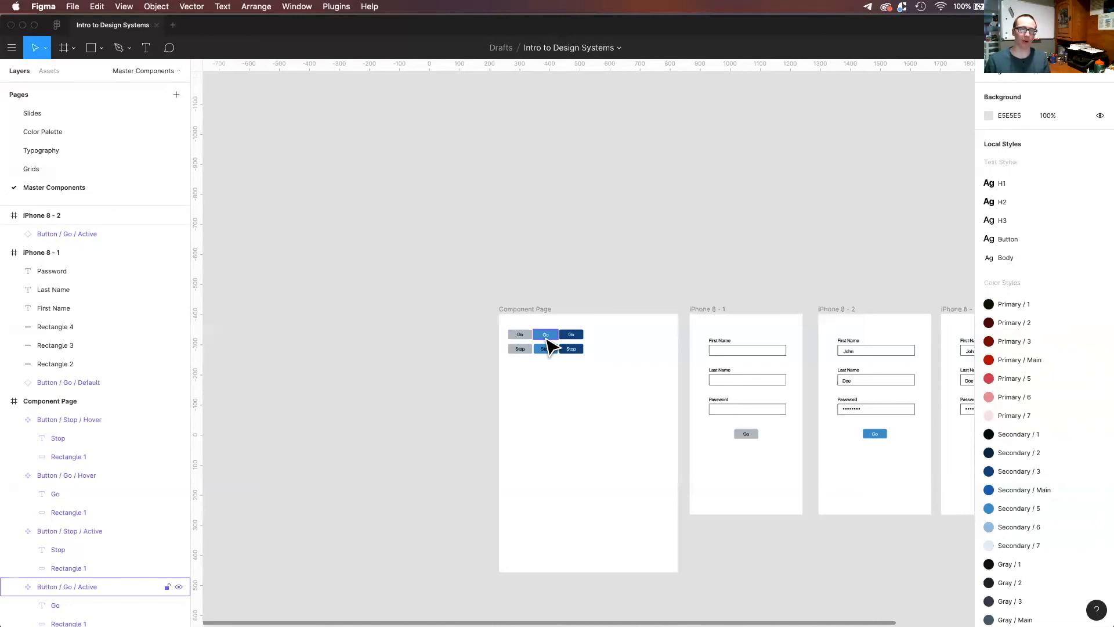
Rename the Component Page frame to "Master Component Page".
click(531, 311)
key(super+r)
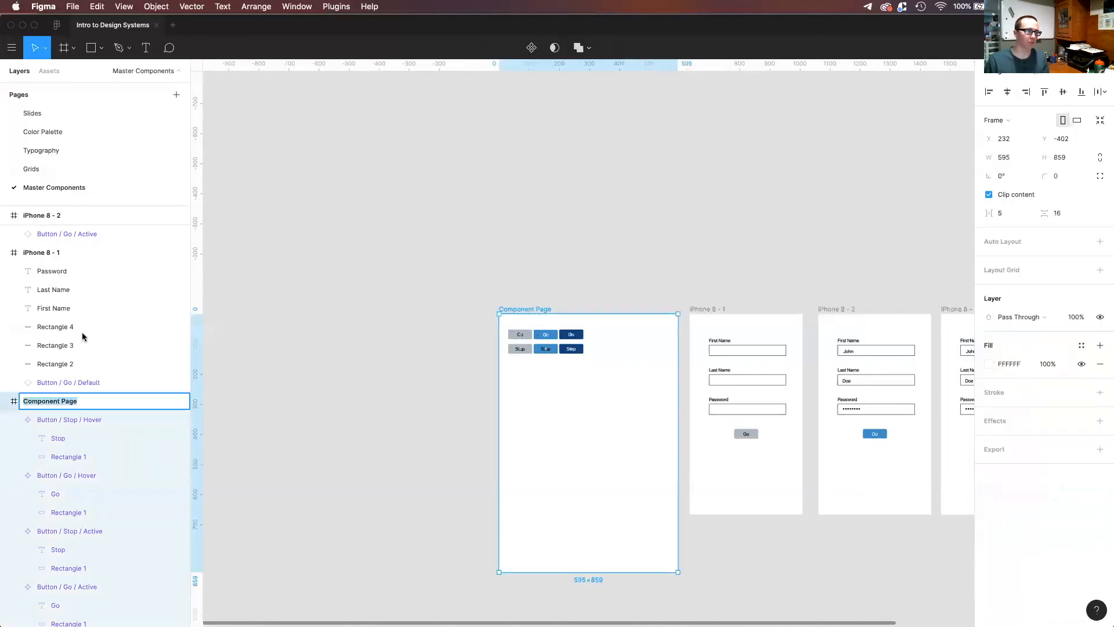
key(Left)
text(Master)
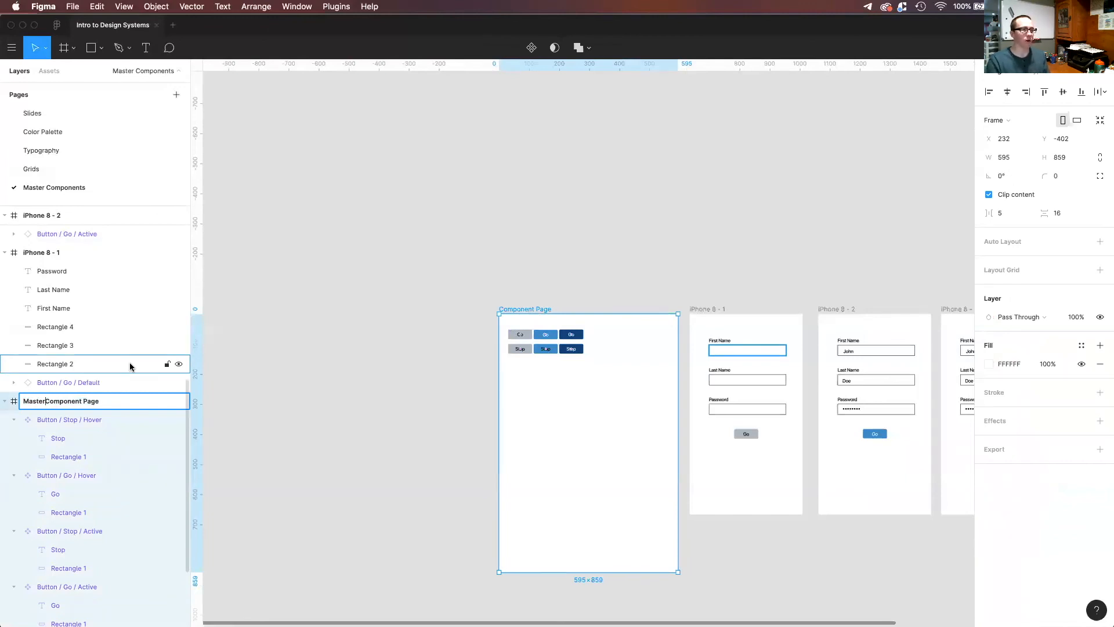
key(Return)
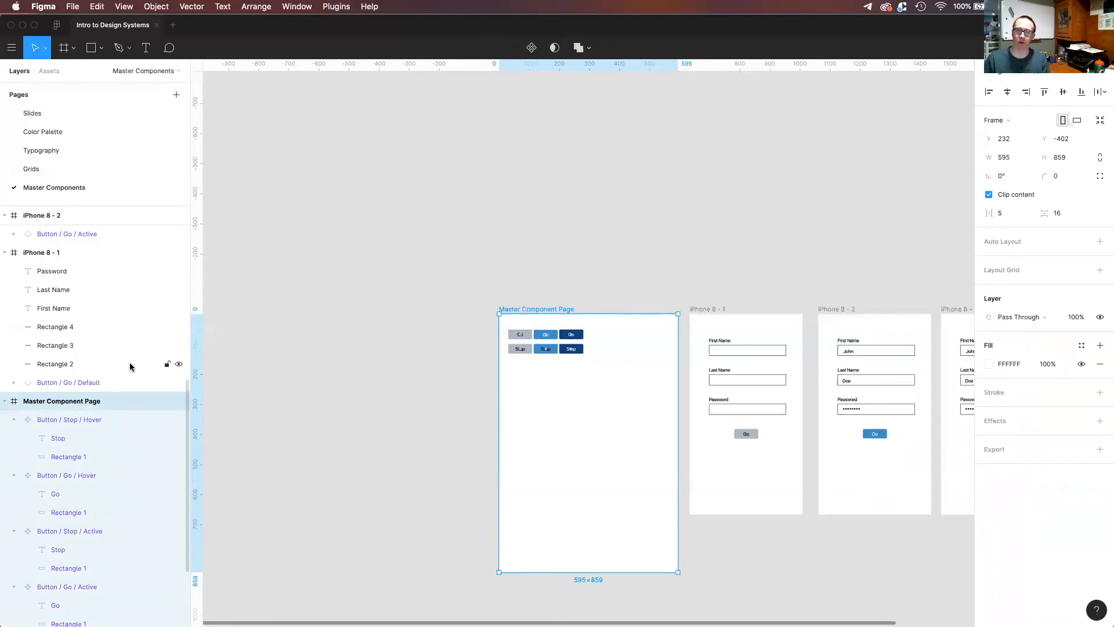